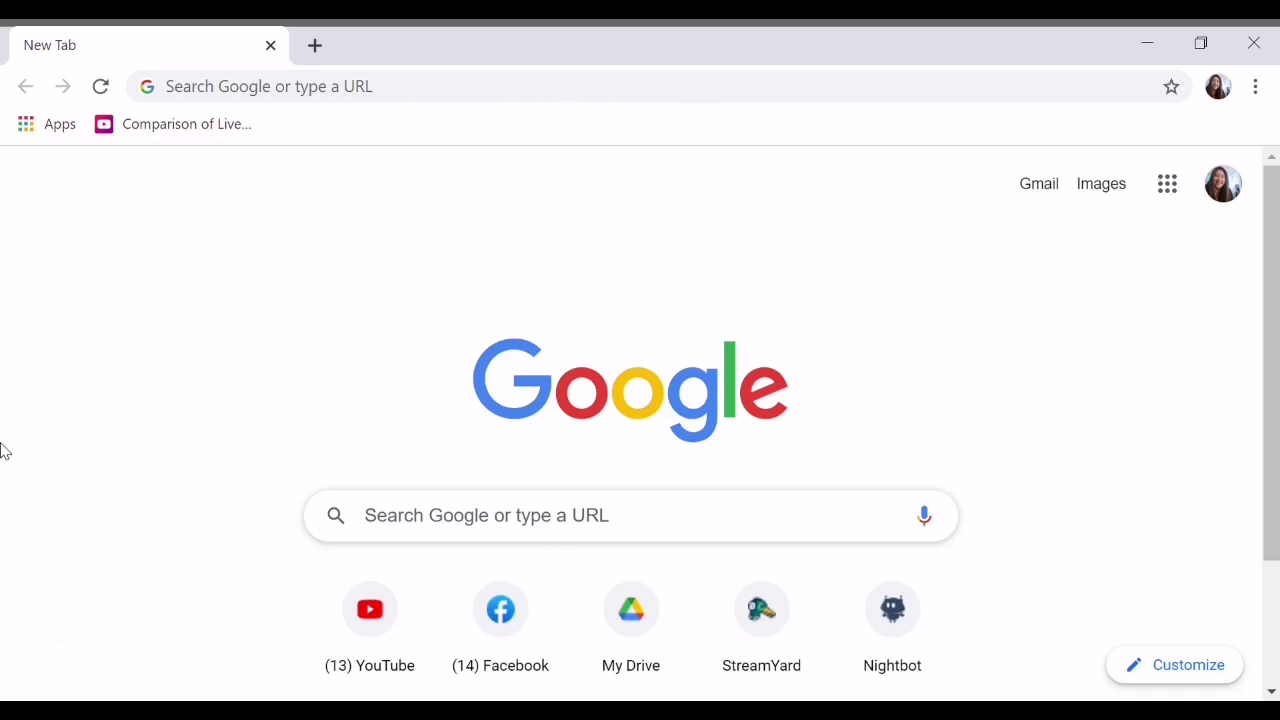
- Go to the Nightbot dashboard at nightbot.tv/dashboard
click(410, 95)
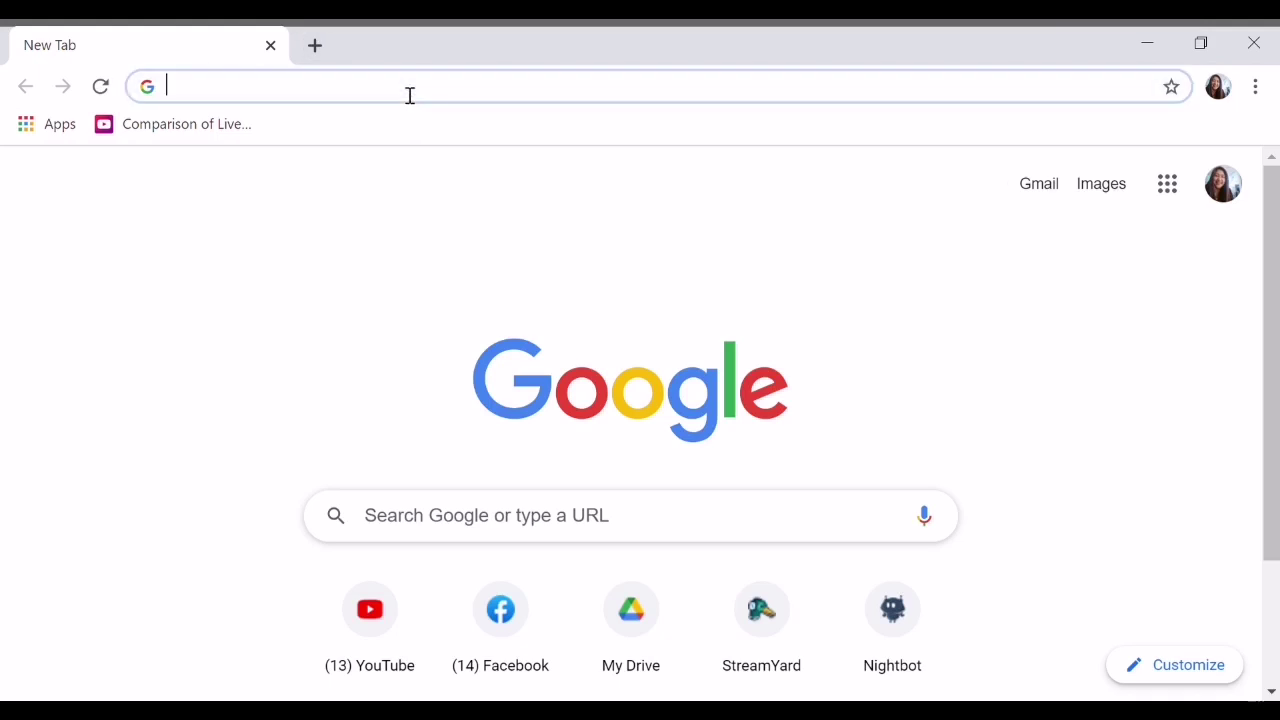
text(nightbot.tv/dashboard)
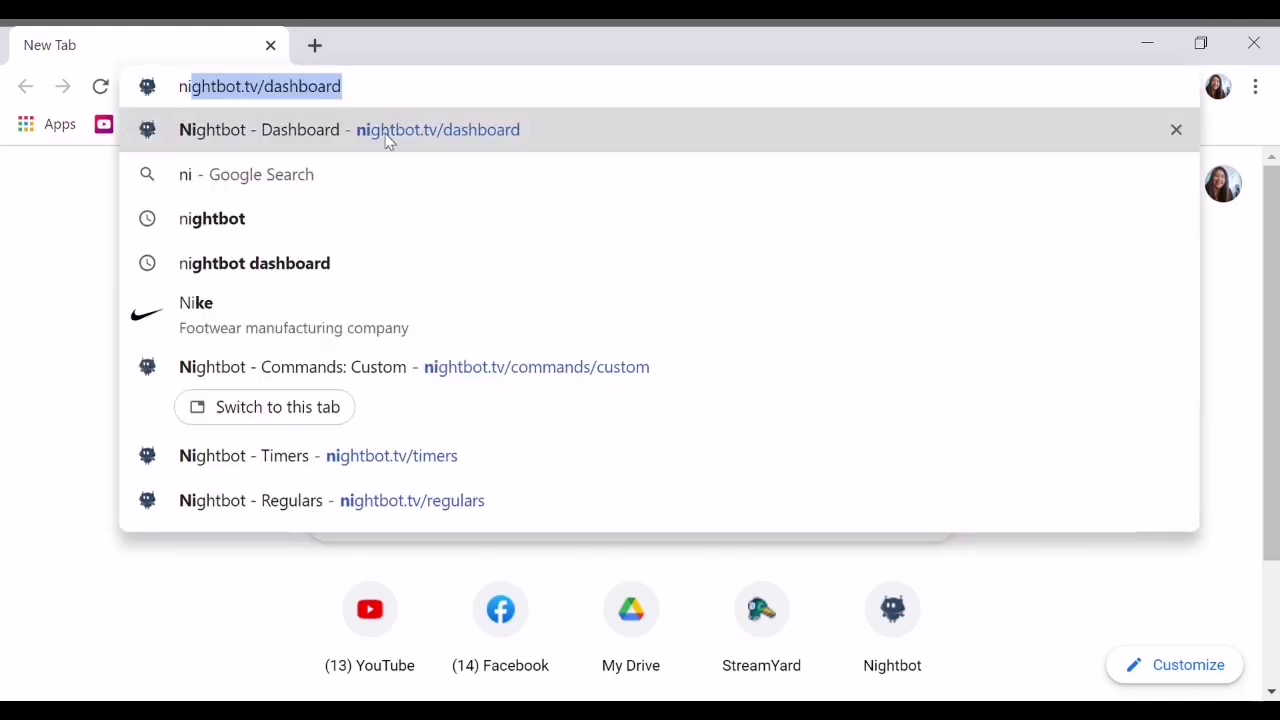
click(388, 140)
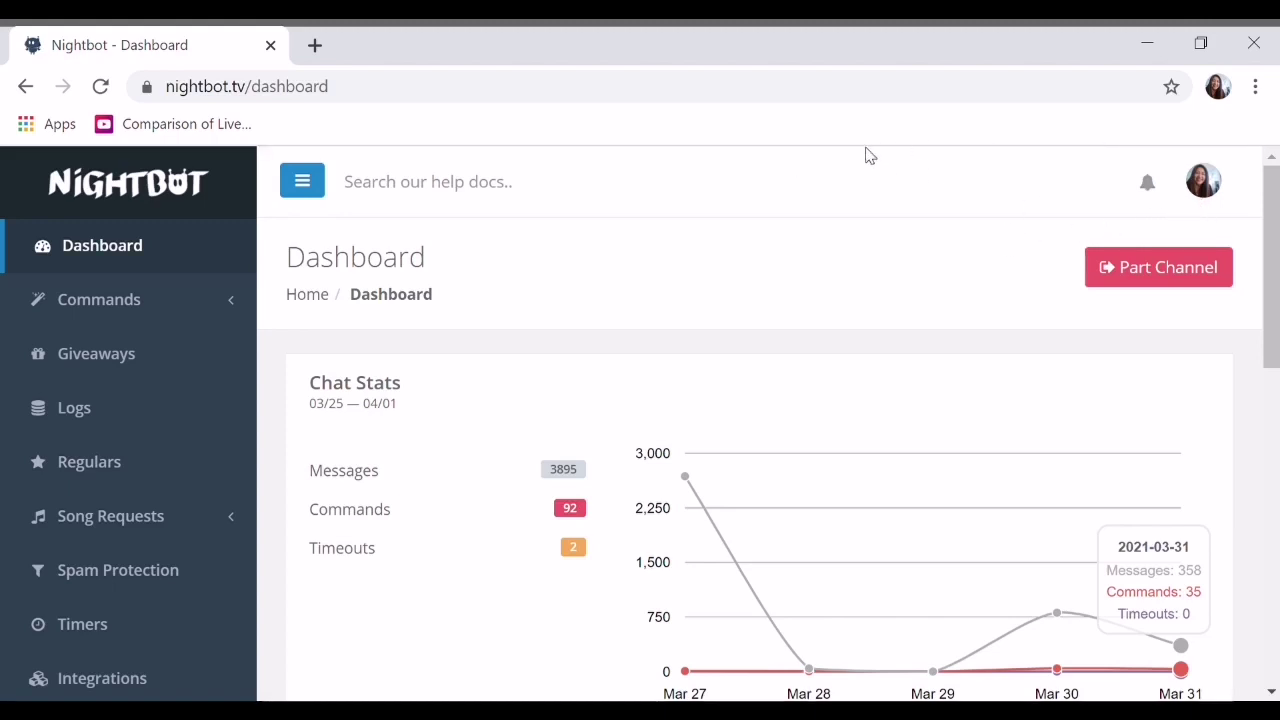
- Log out of Nightbot from the account menu
click(1172, 163)
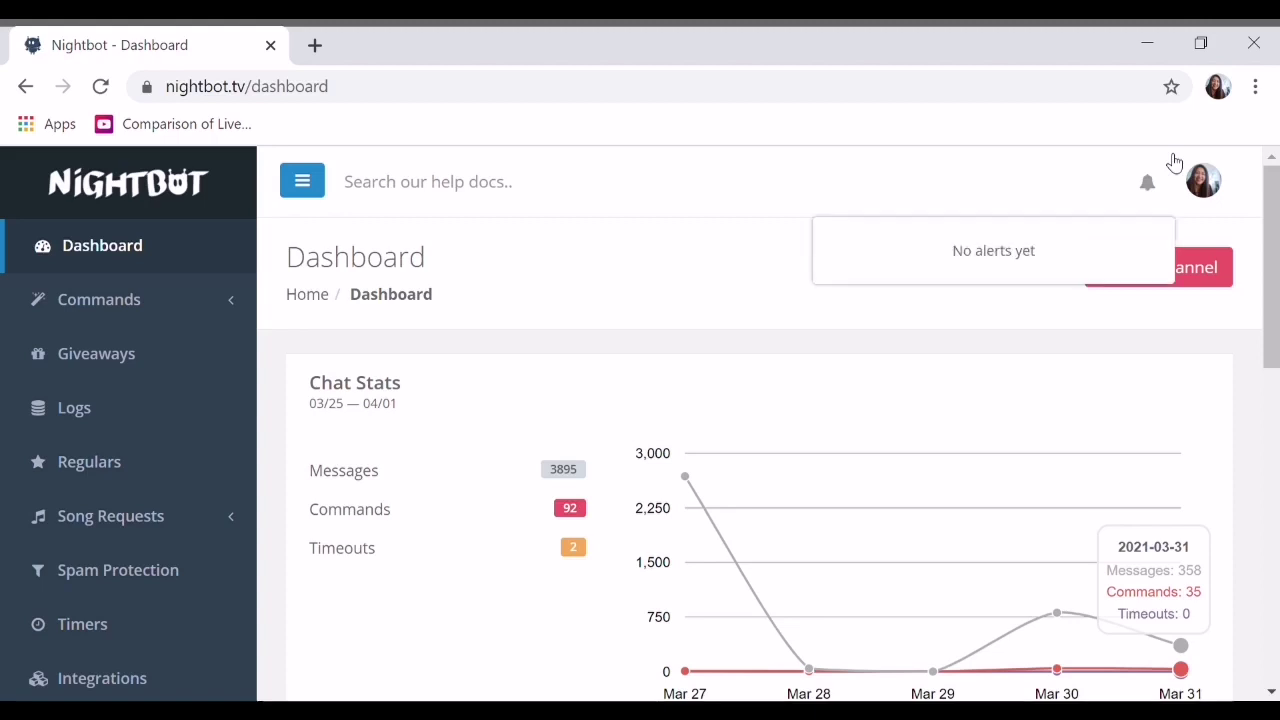
click(1150, 194)
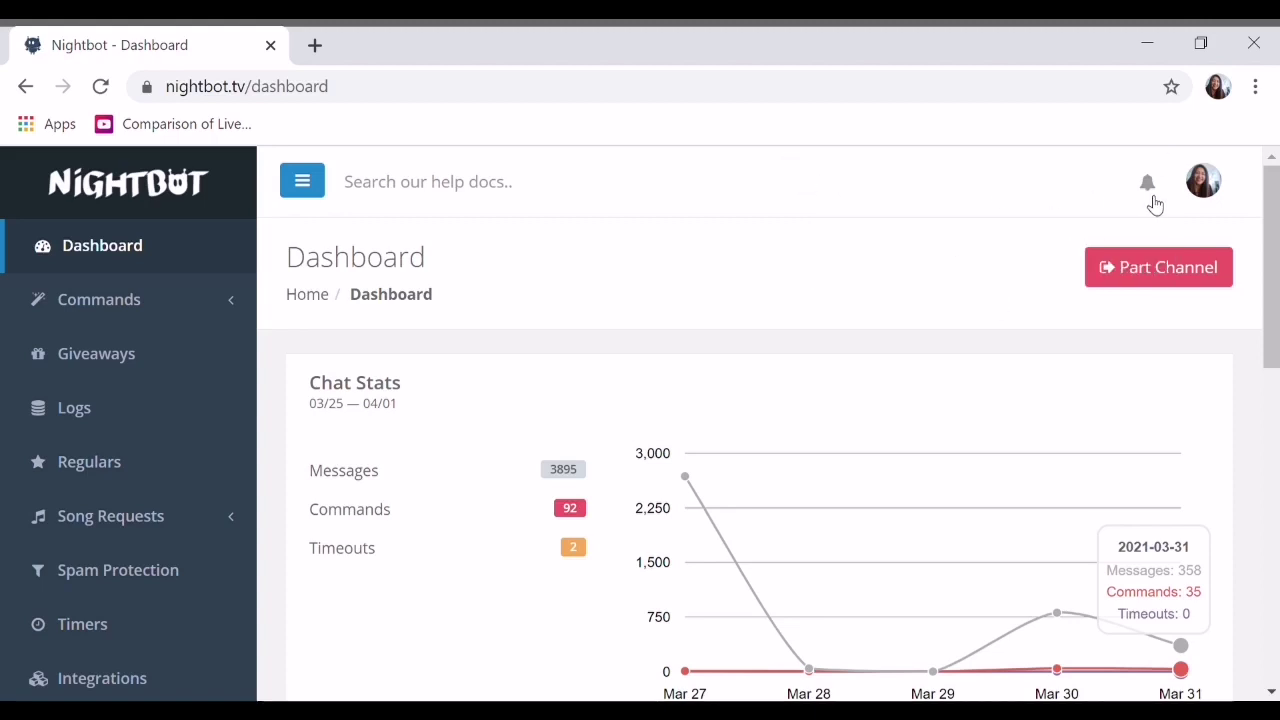
click(1209, 196)
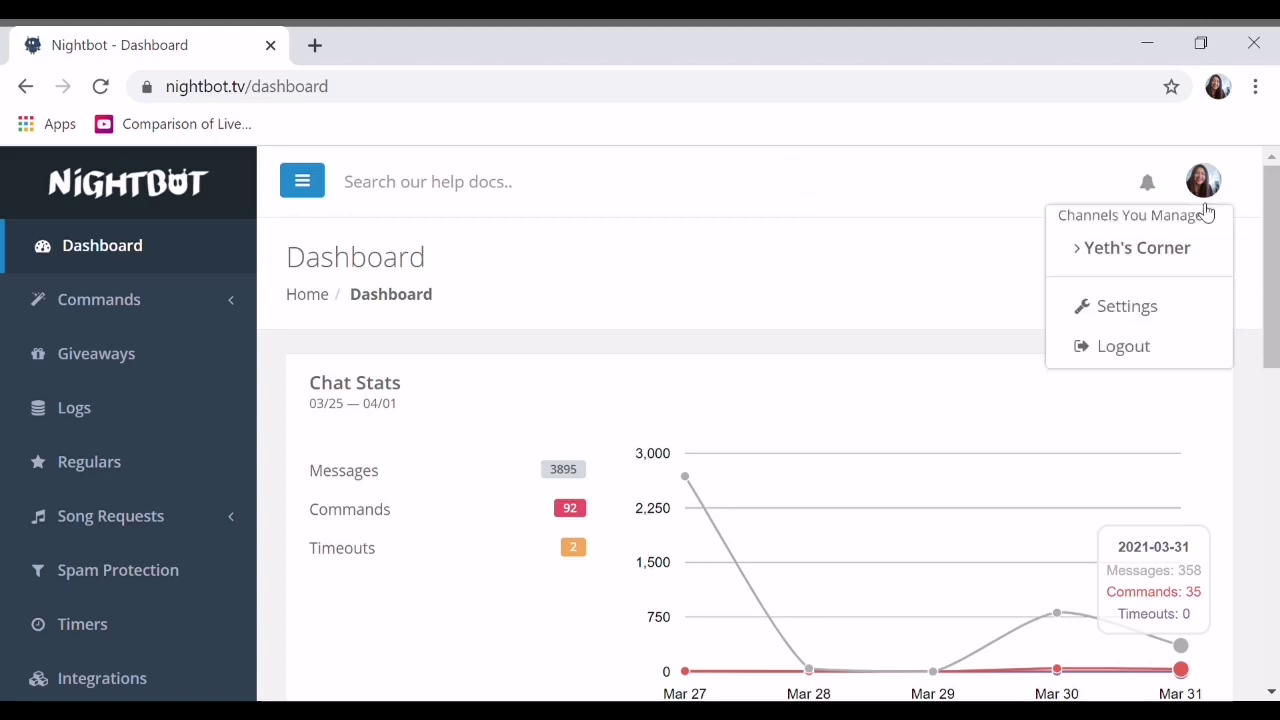
click(1160, 357)
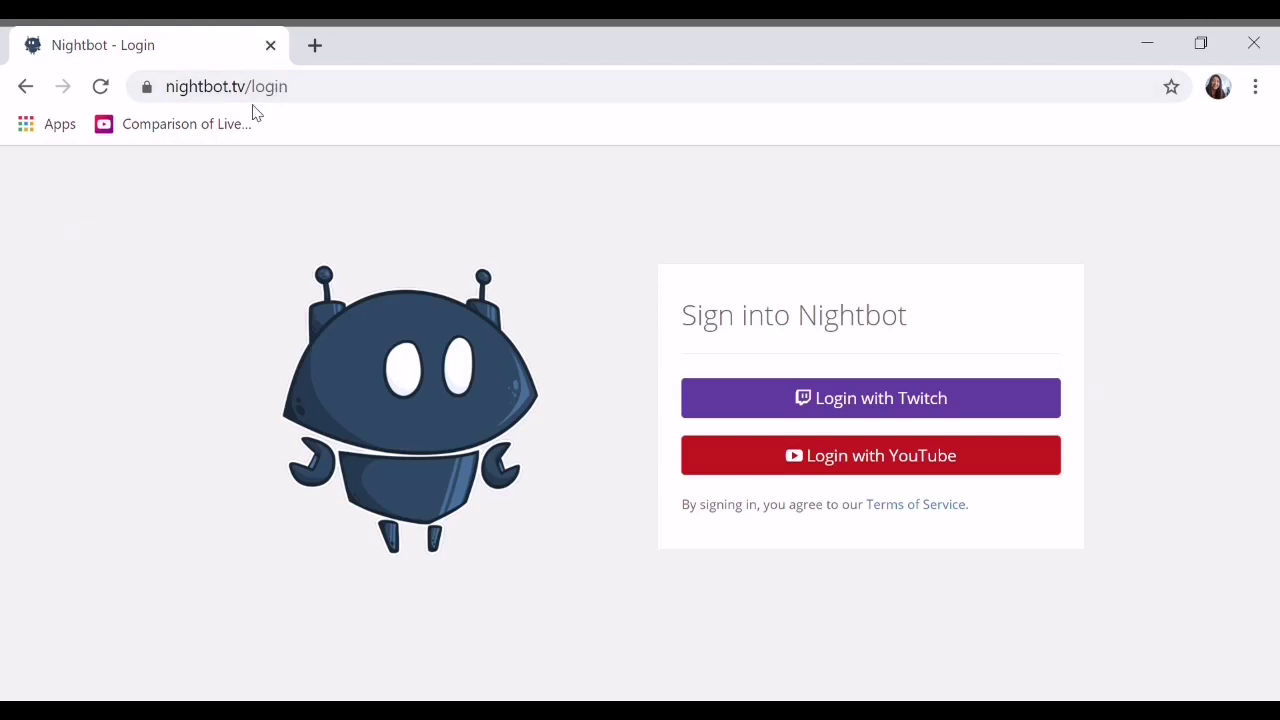
- Choose Login with YouTube on the Nightbot sign-in page
drag(329, 101, 155, 97)
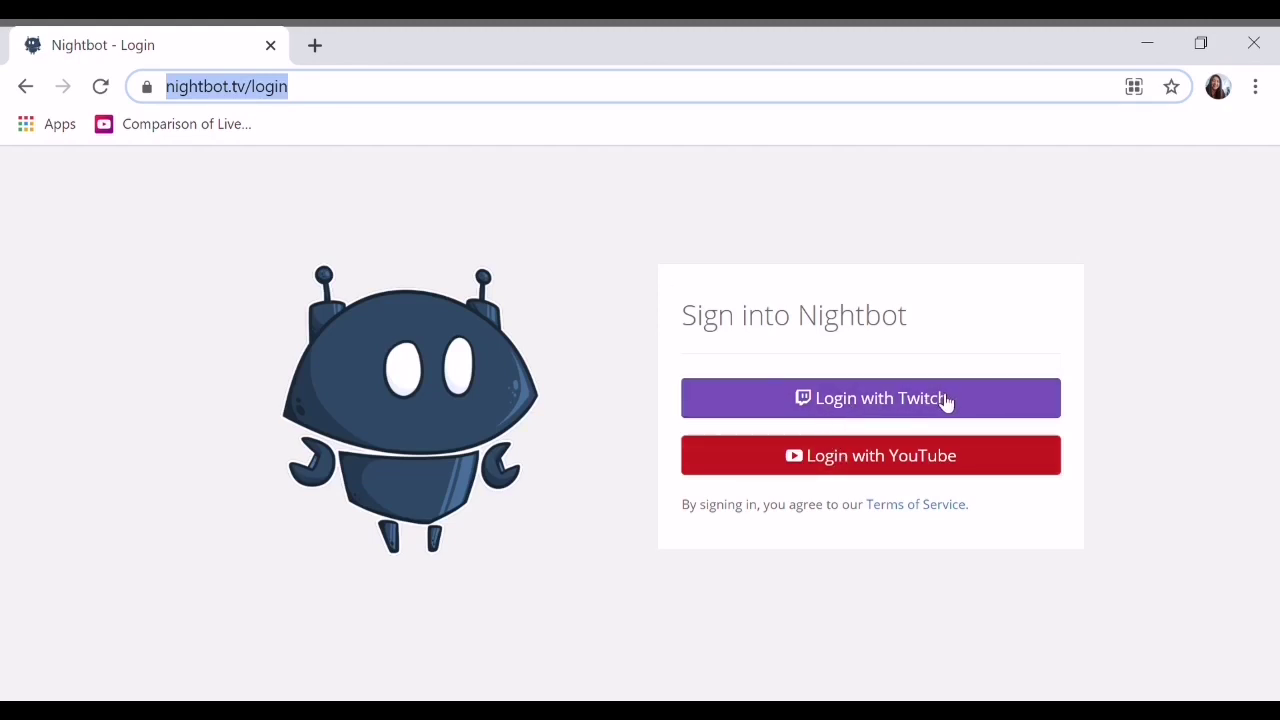
click(870, 458)
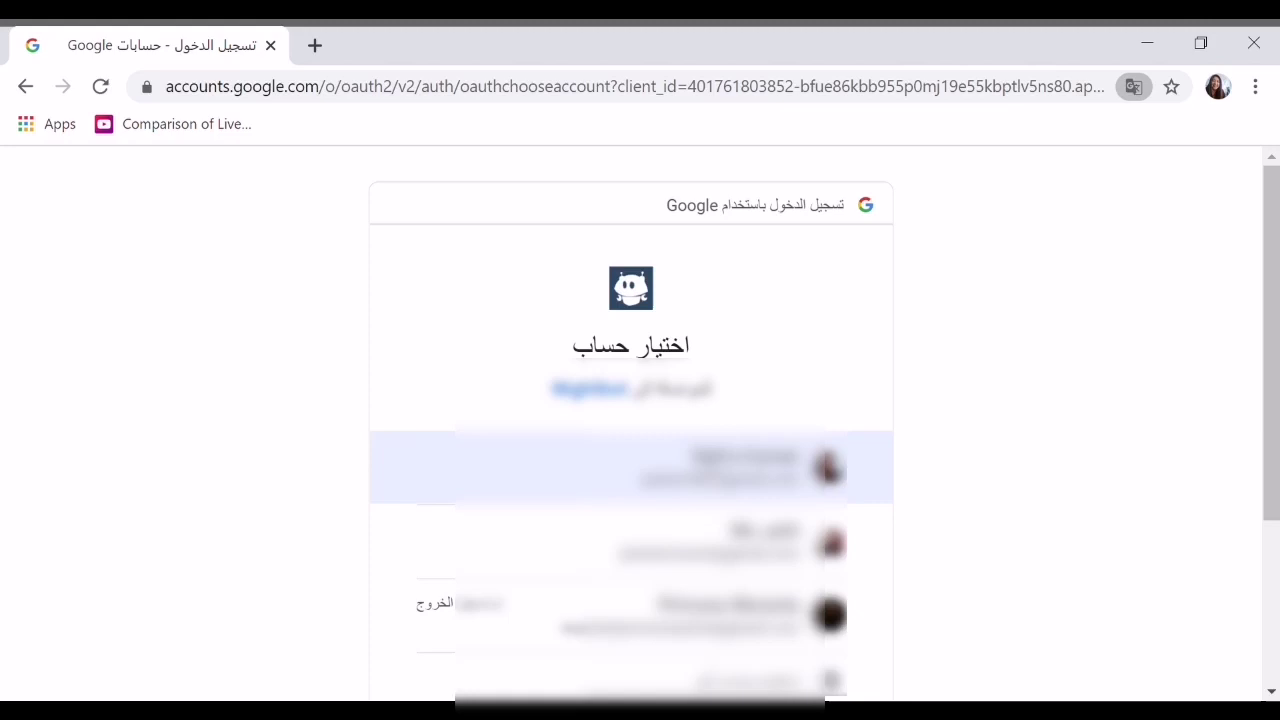
- Pick the Google account and allow Nightbot access to the YouTube channel
click(730, 467)
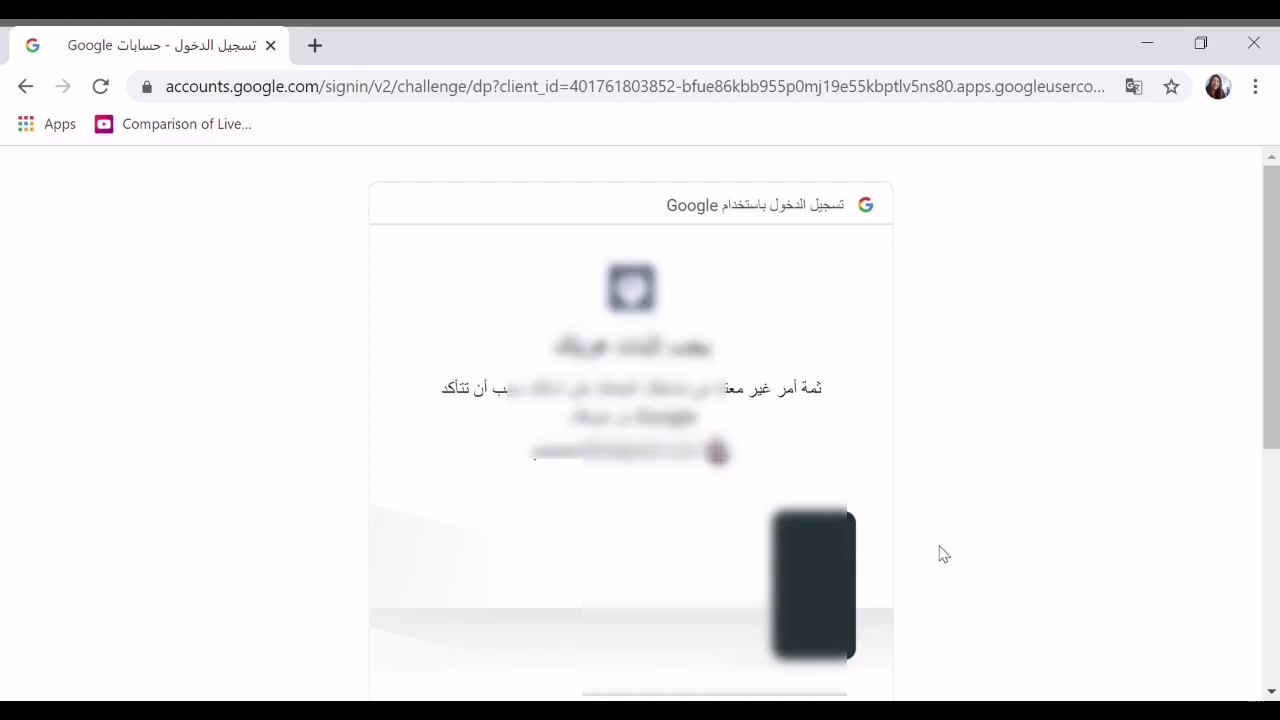
drag(1275, 410, 1272, 514)
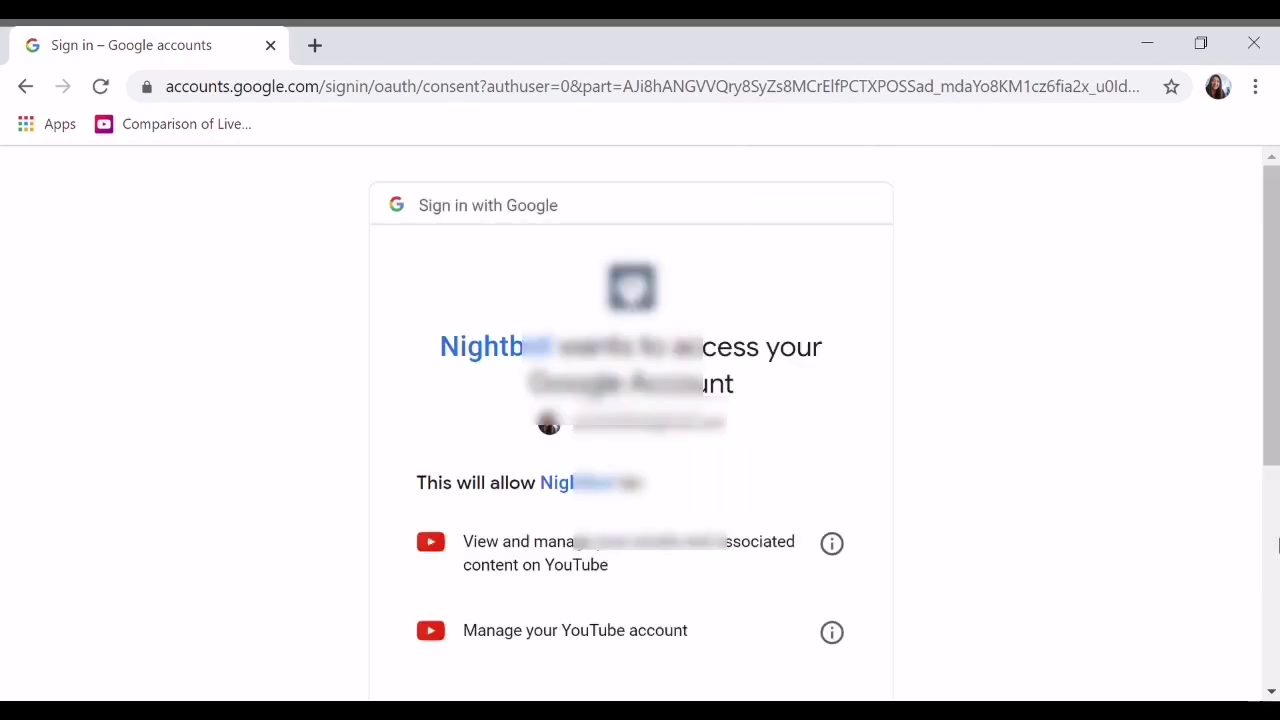
scroll(1271, 490, down, 2)
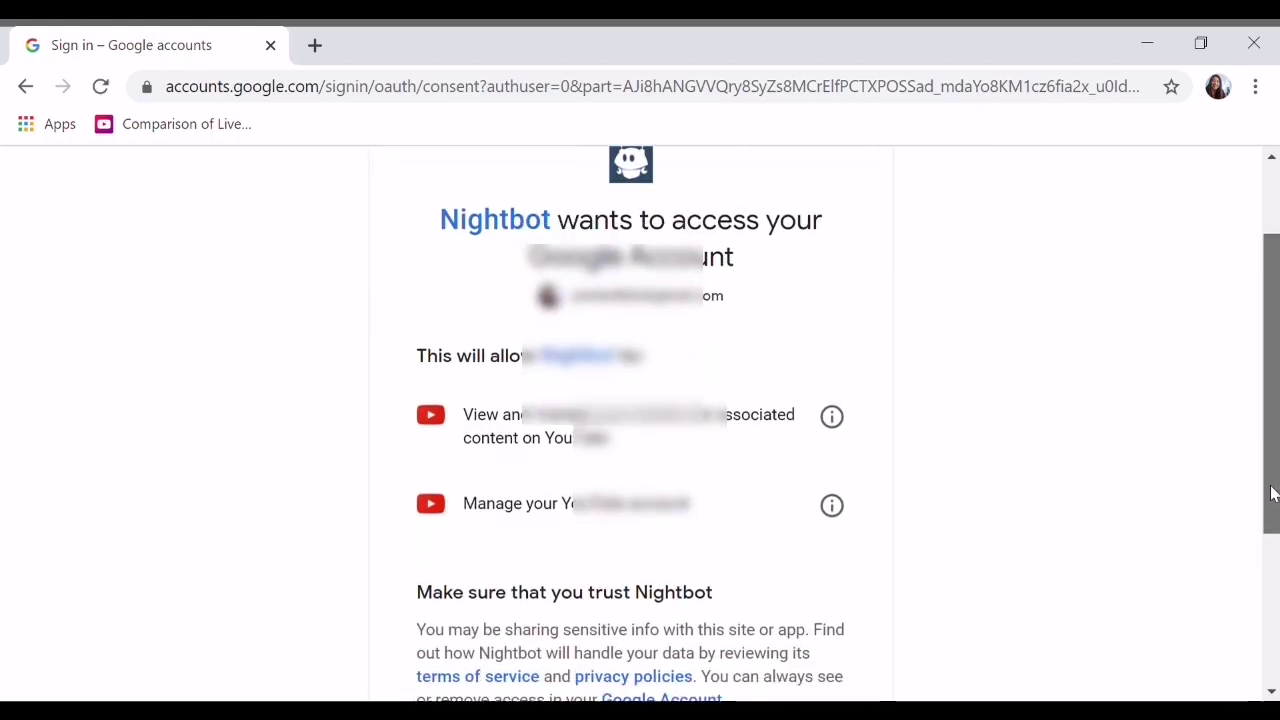
drag(1264, 554, 1205, 594)
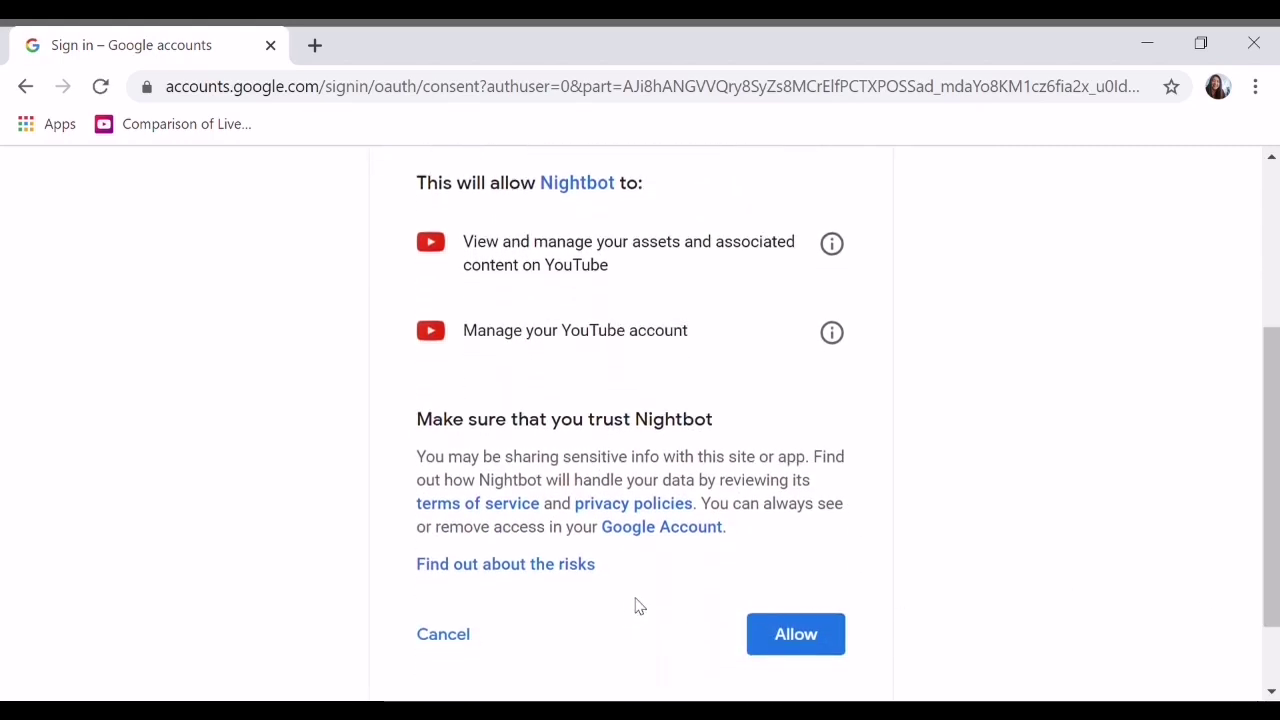
click(809, 643)
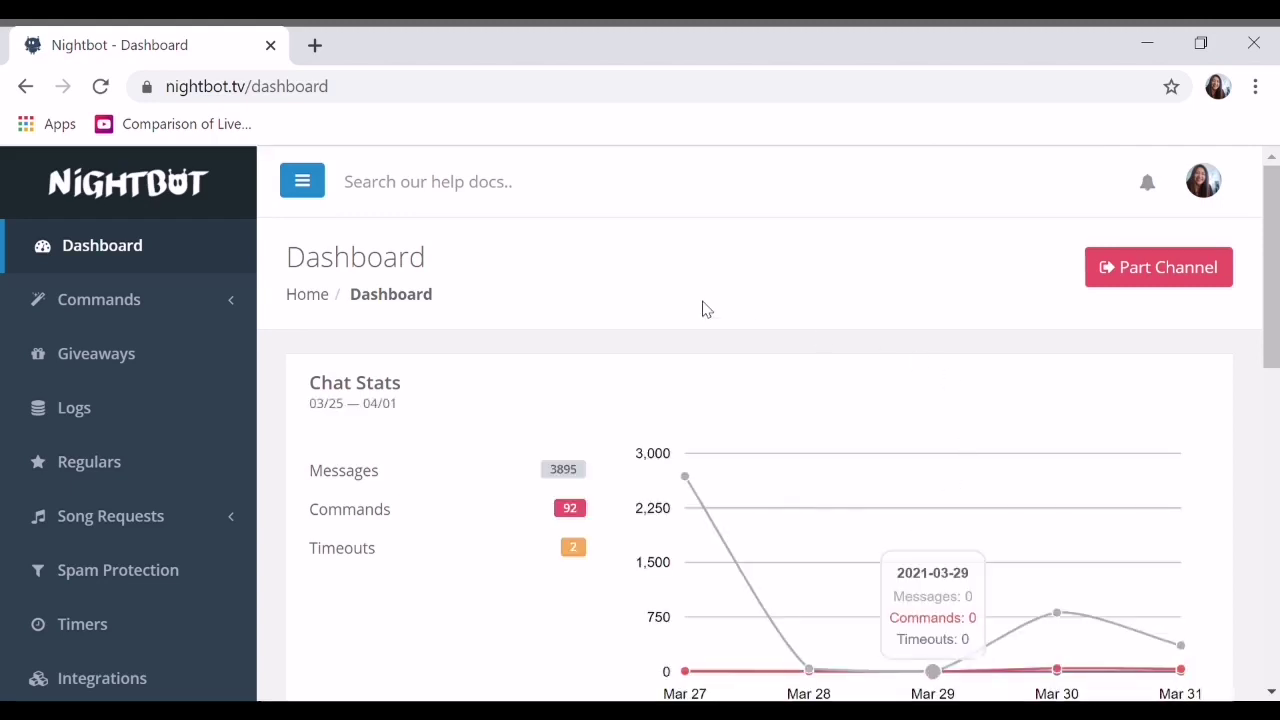
- Make Nightbot part from and then rejoin the YouTube channel
click(1210, 196)
click(833, 288)
click(1164, 277)
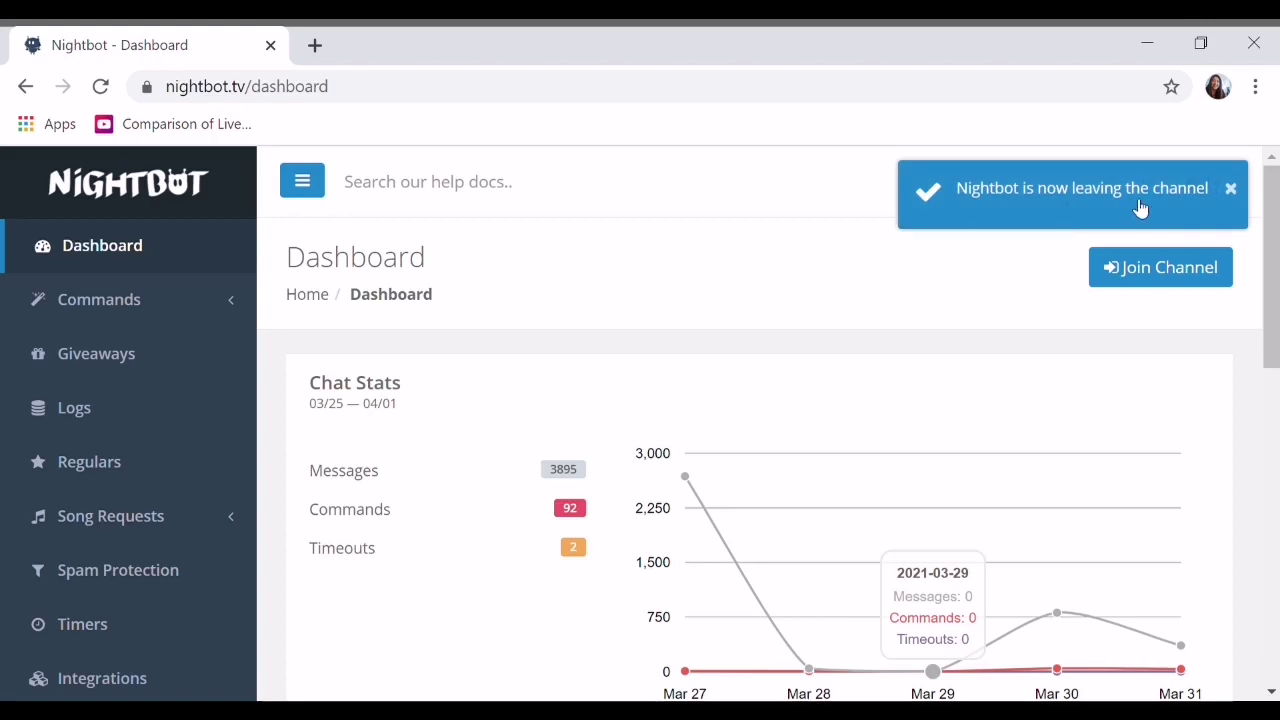
click(1127, 275)
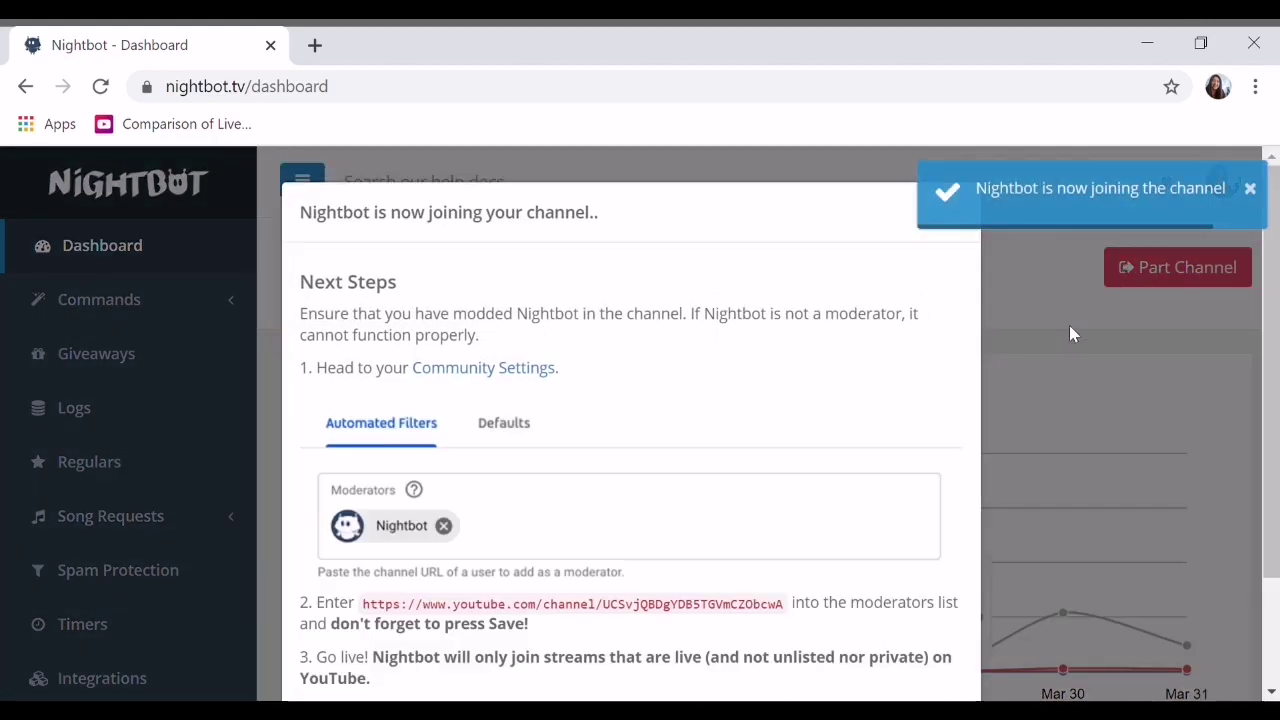
scroll(1274, 388, down, 1)
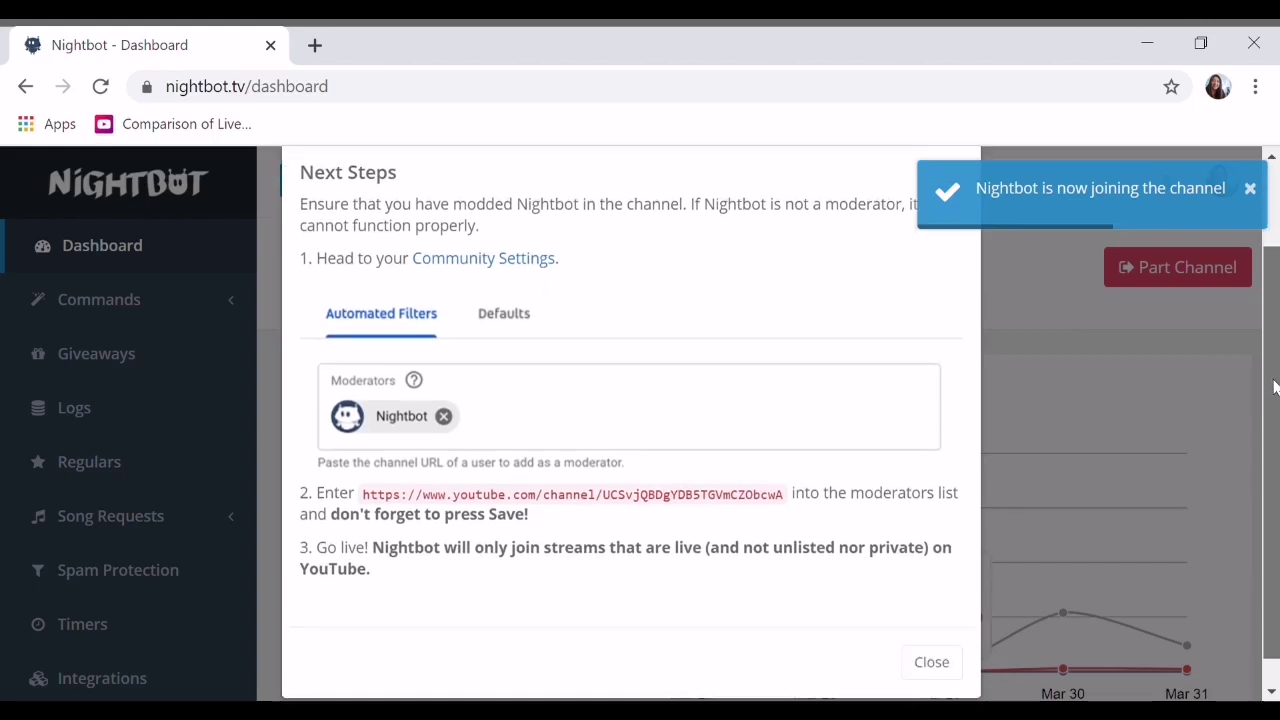
scroll(1274, 388, down, 1)
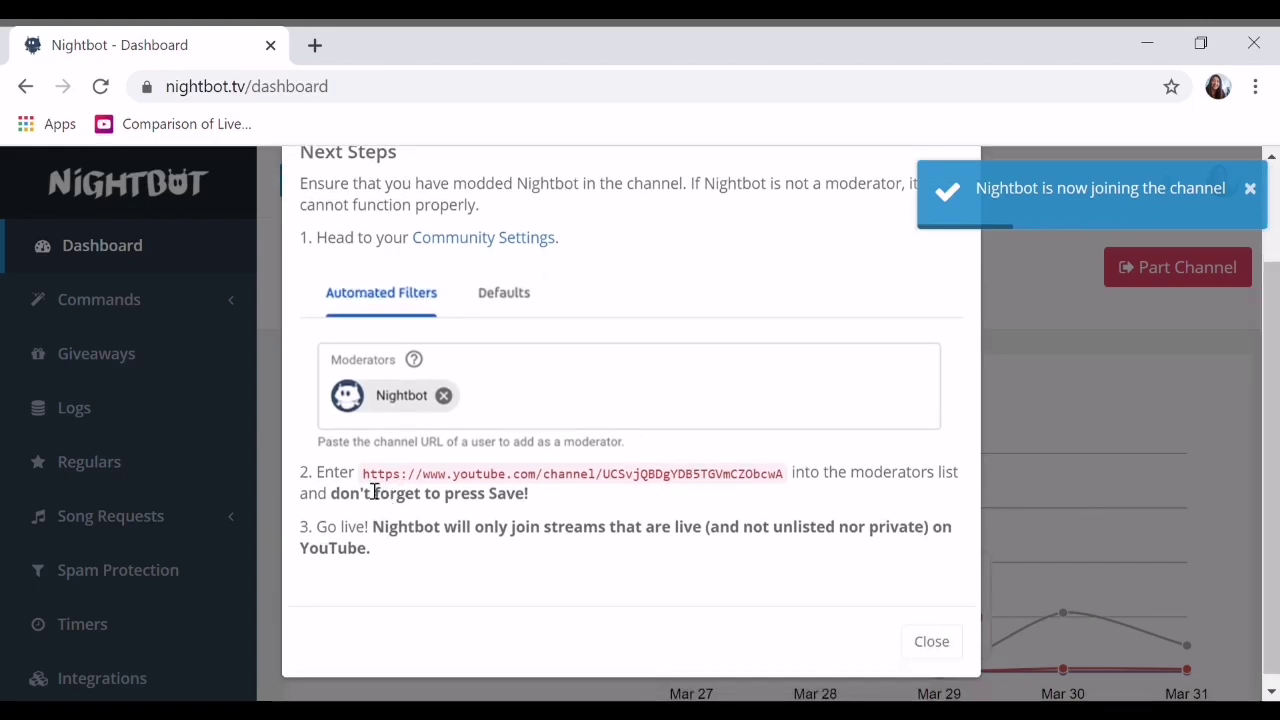
drag(363, 474, 776, 487)
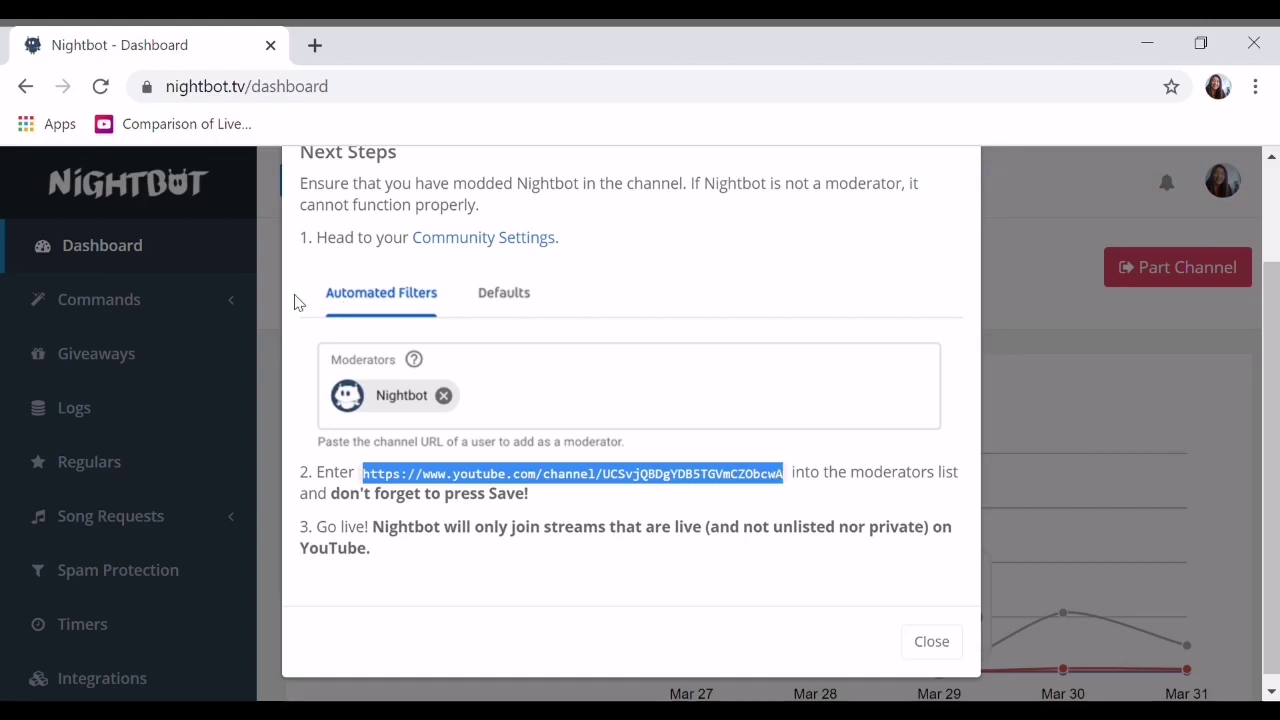
- Open YouTube Studio in a new tab and bring up its Settings dialog
click(314, 44)
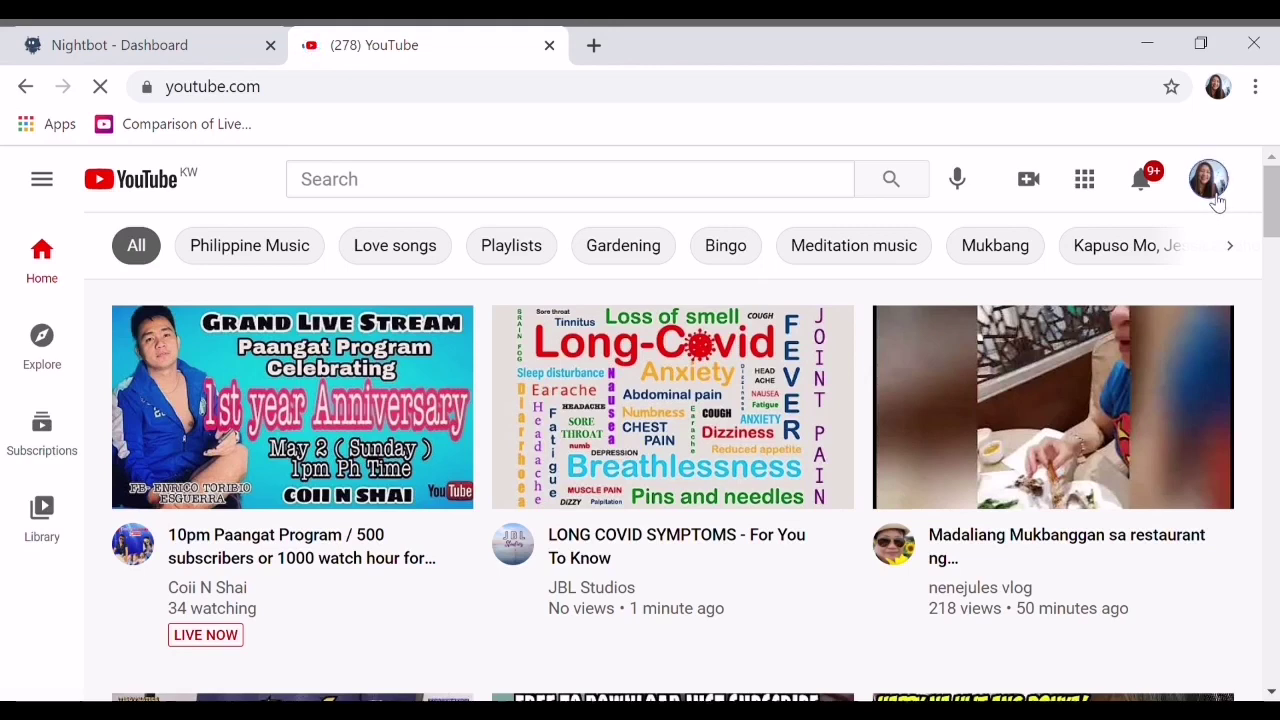
click(1208, 192)
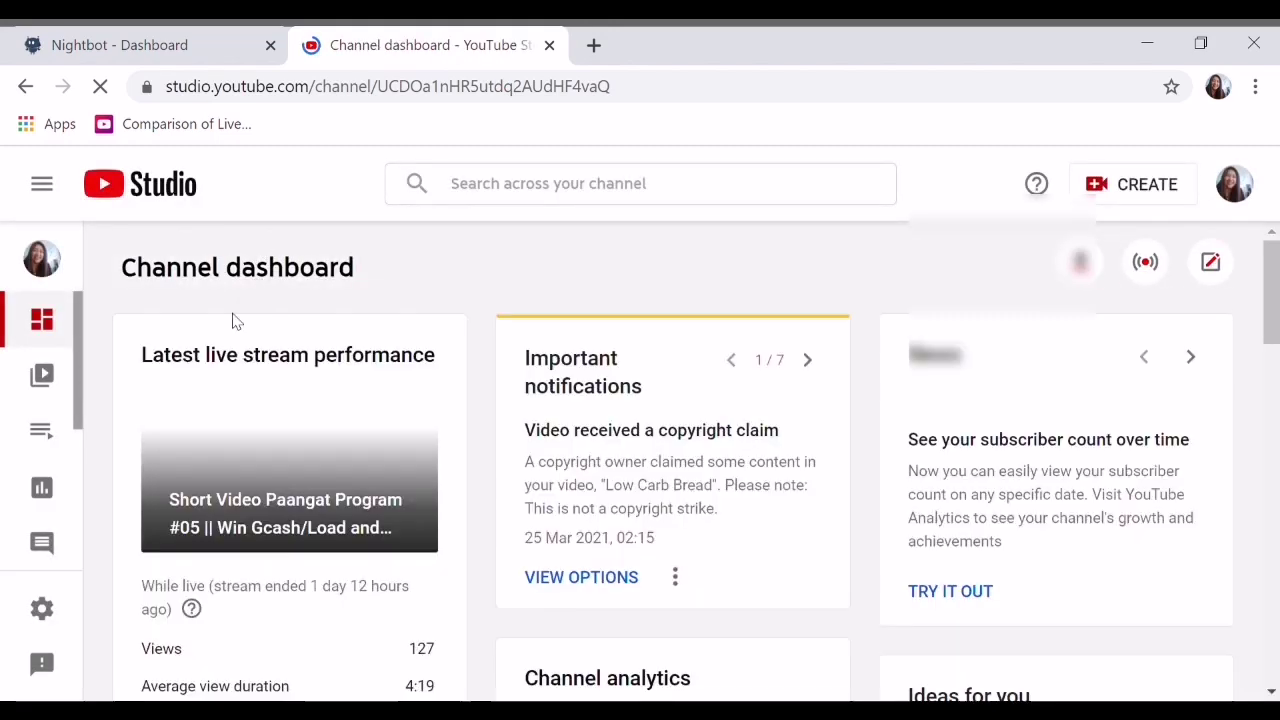
drag(80, 400, 81, 555)
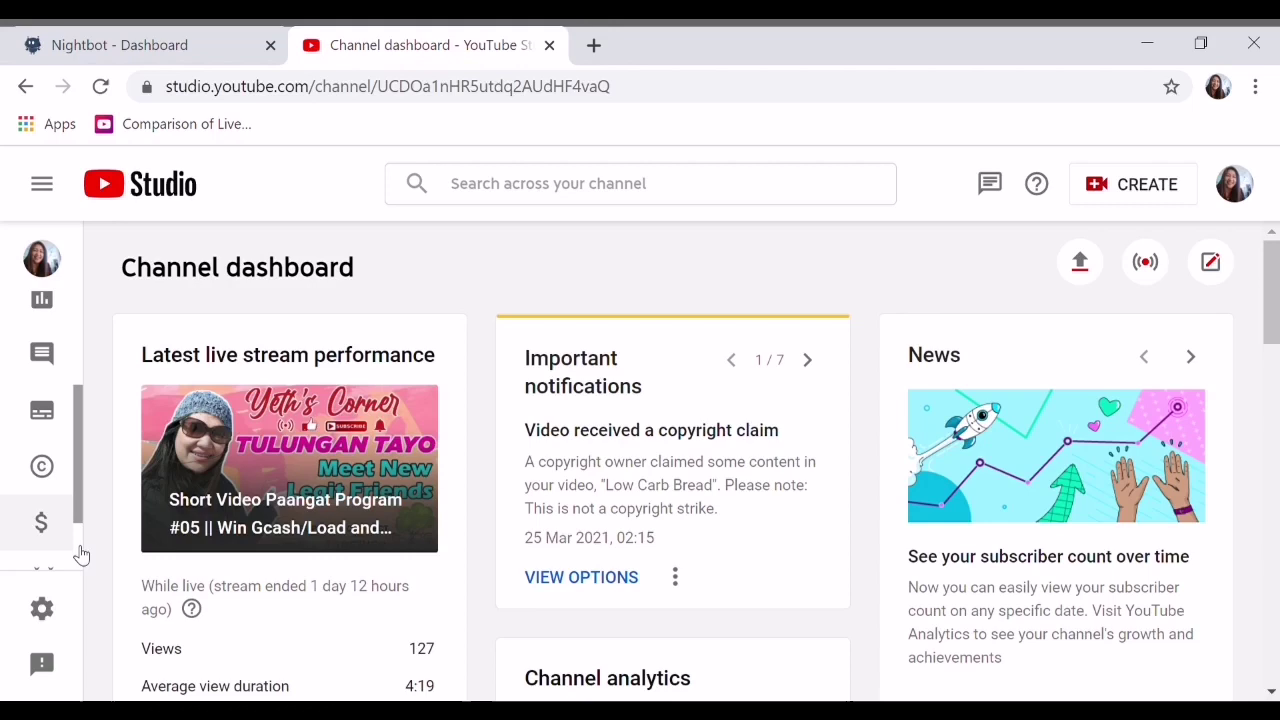
click(54, 606)
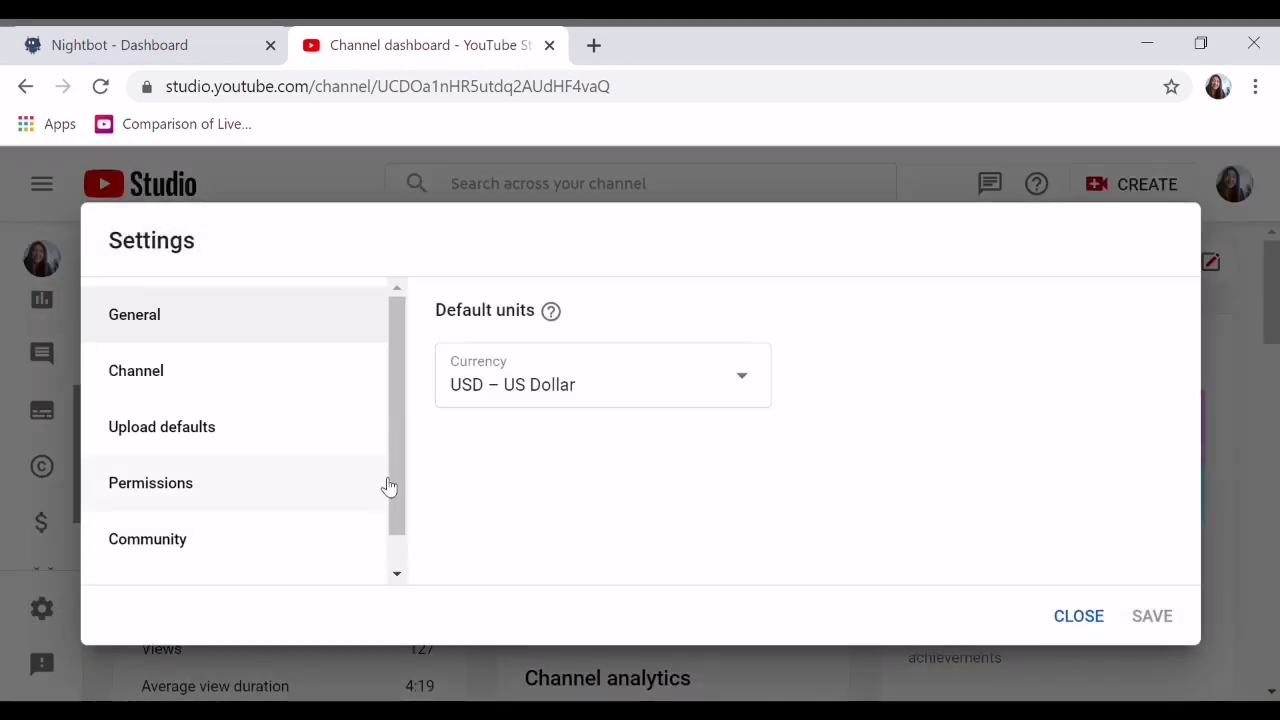
drag(394, 494, 396, 557)
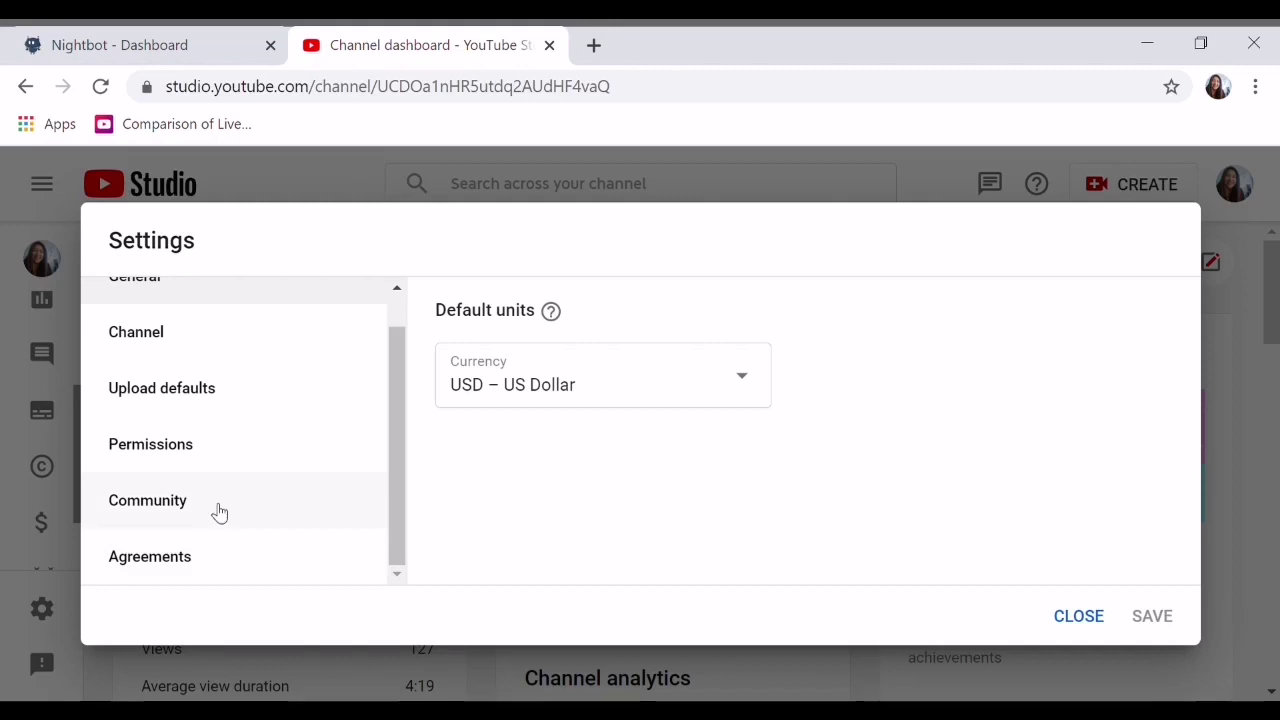
- Show Community settings and remove Nightbot from the approved users
click(220, 510)
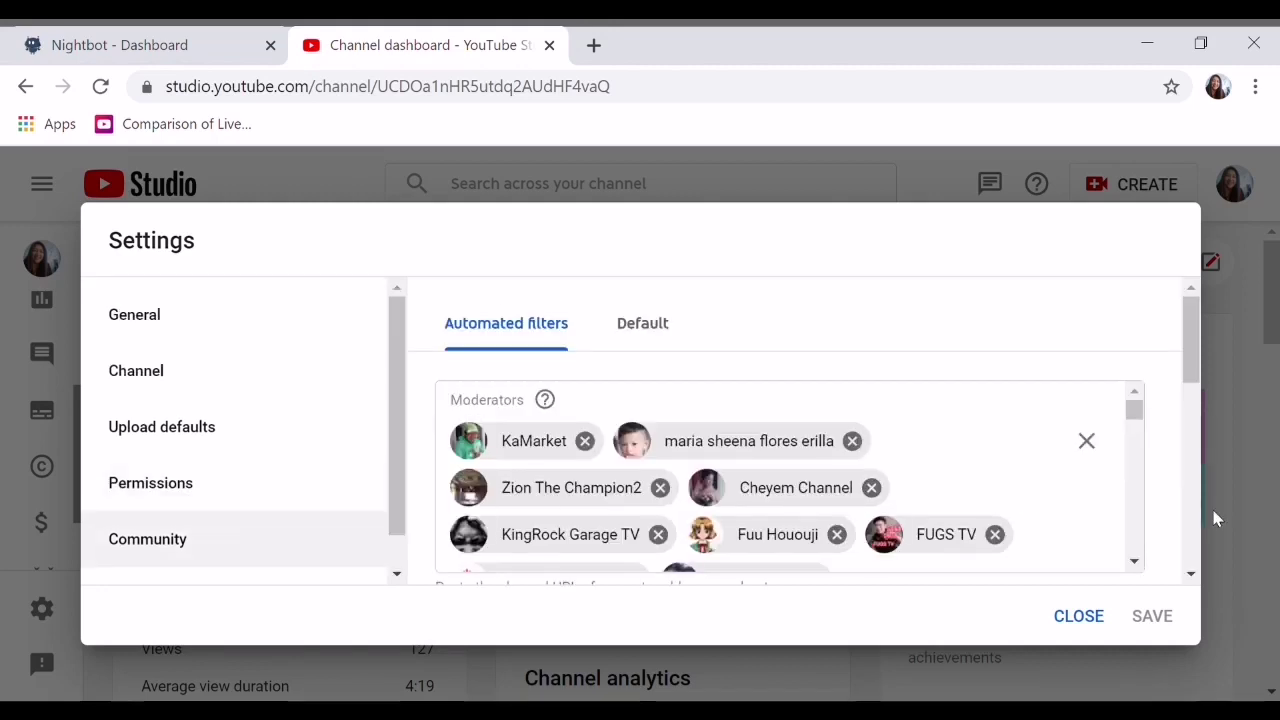
drag(1189, 372, 1186, 414)
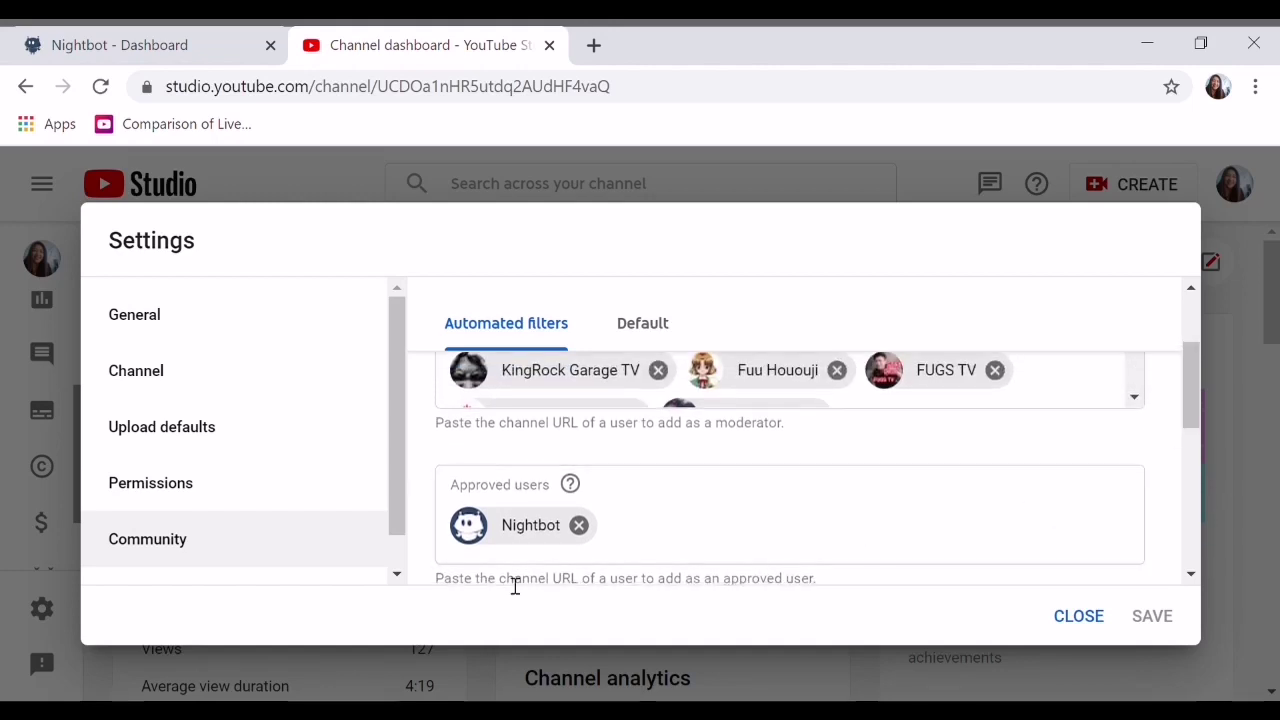
click(588, 527)
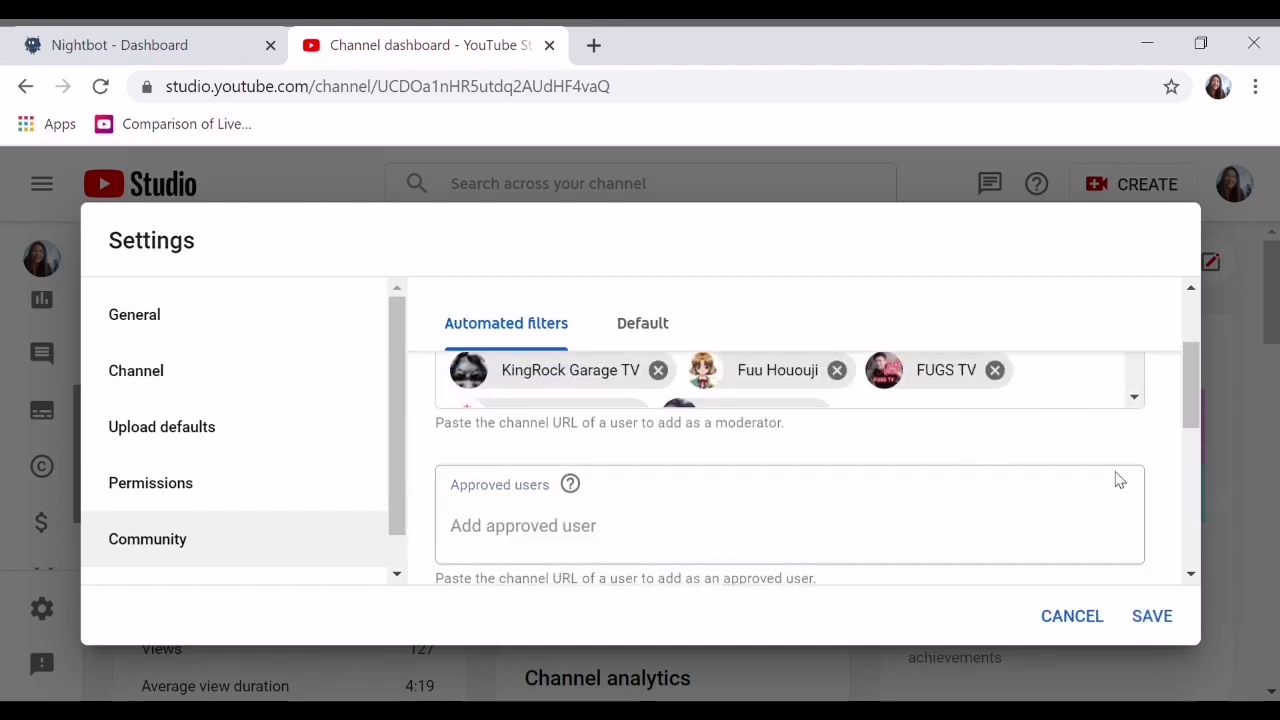
drag(1196, 415, 1127, 507)
scroll(1140, 400, up, 3)
click(724, 477)
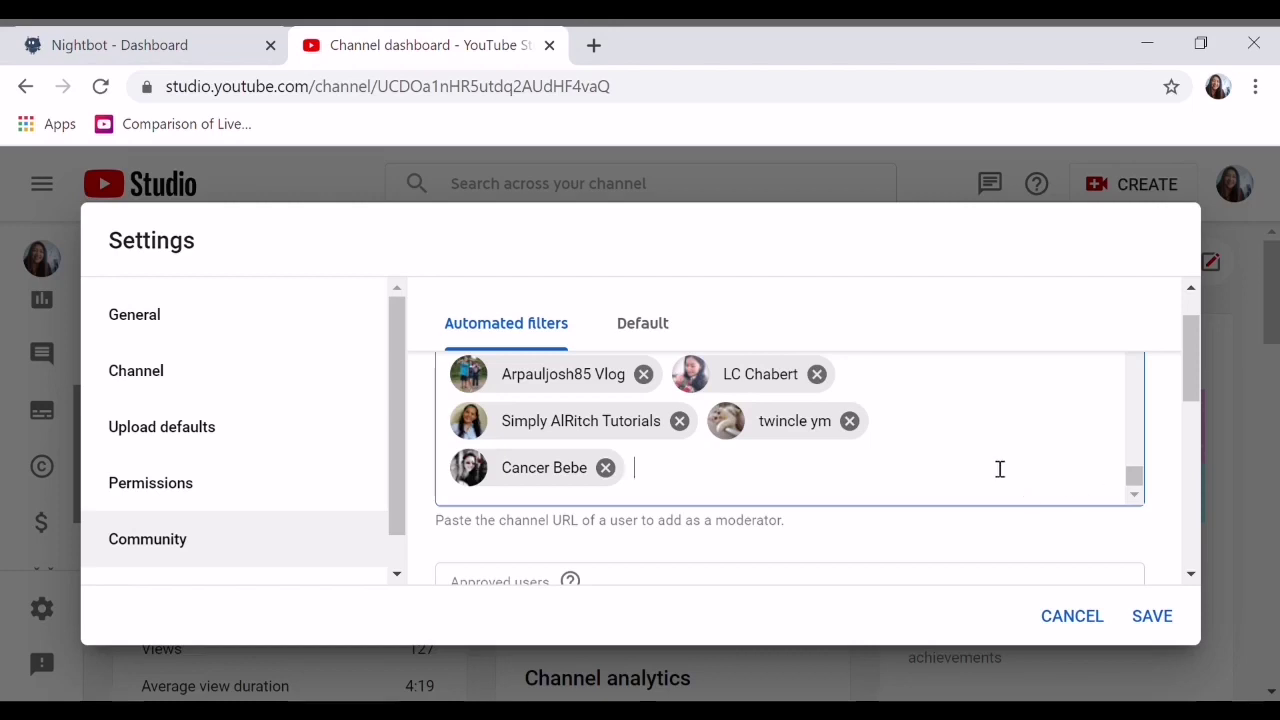
text(tube.com/channel/UCSvjQBDgYDB5TGVmCZOIcwA)
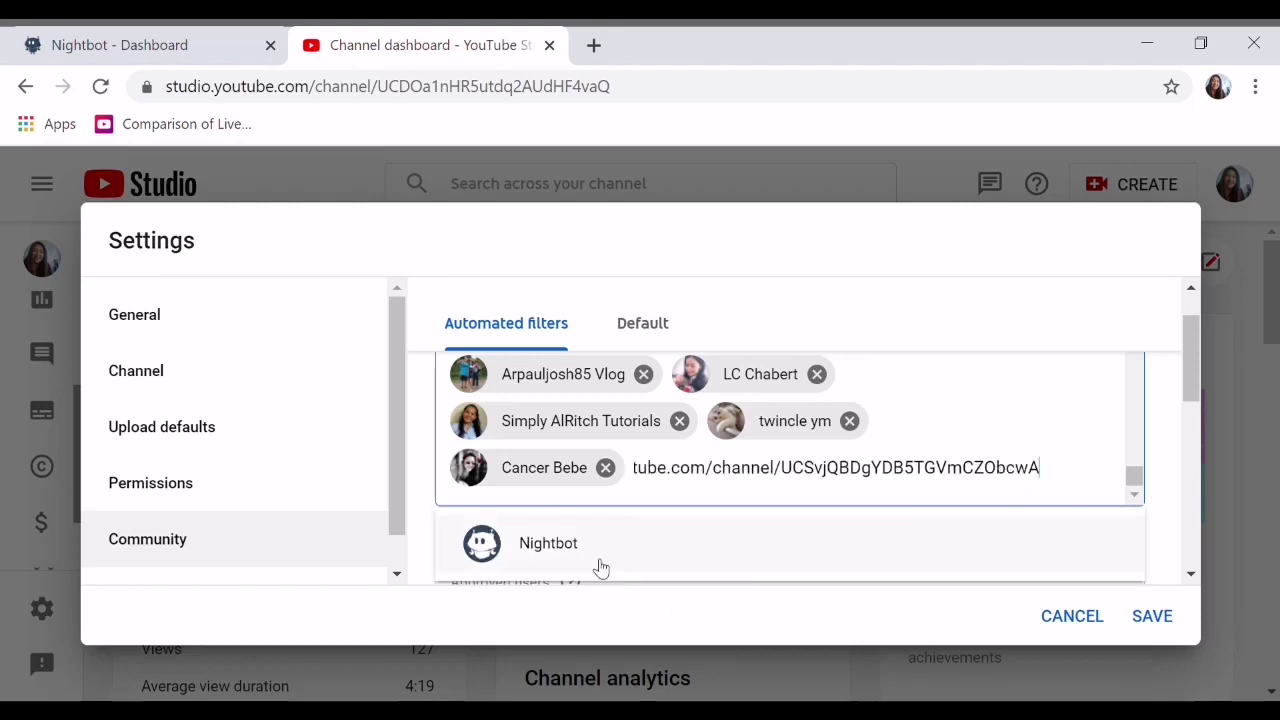
click(560, 556)
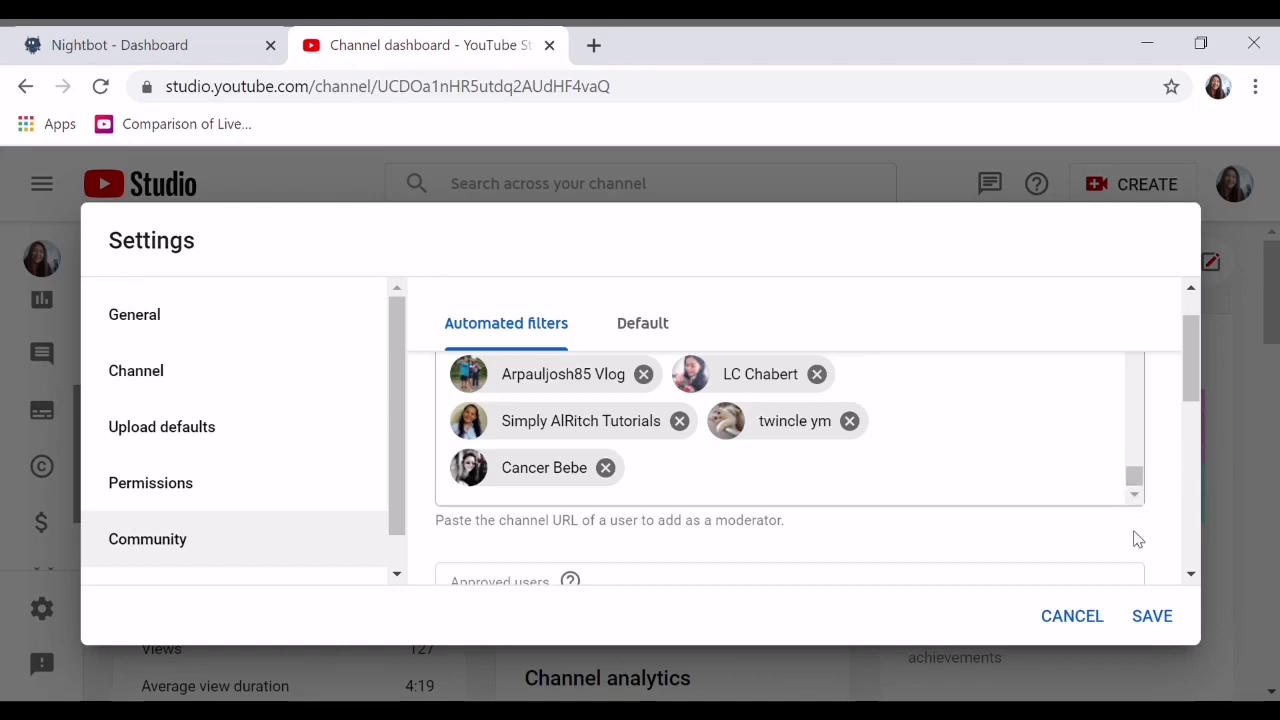
scroll(1185, 430, down, 2)
drag(1182, 477, 1190, 378)
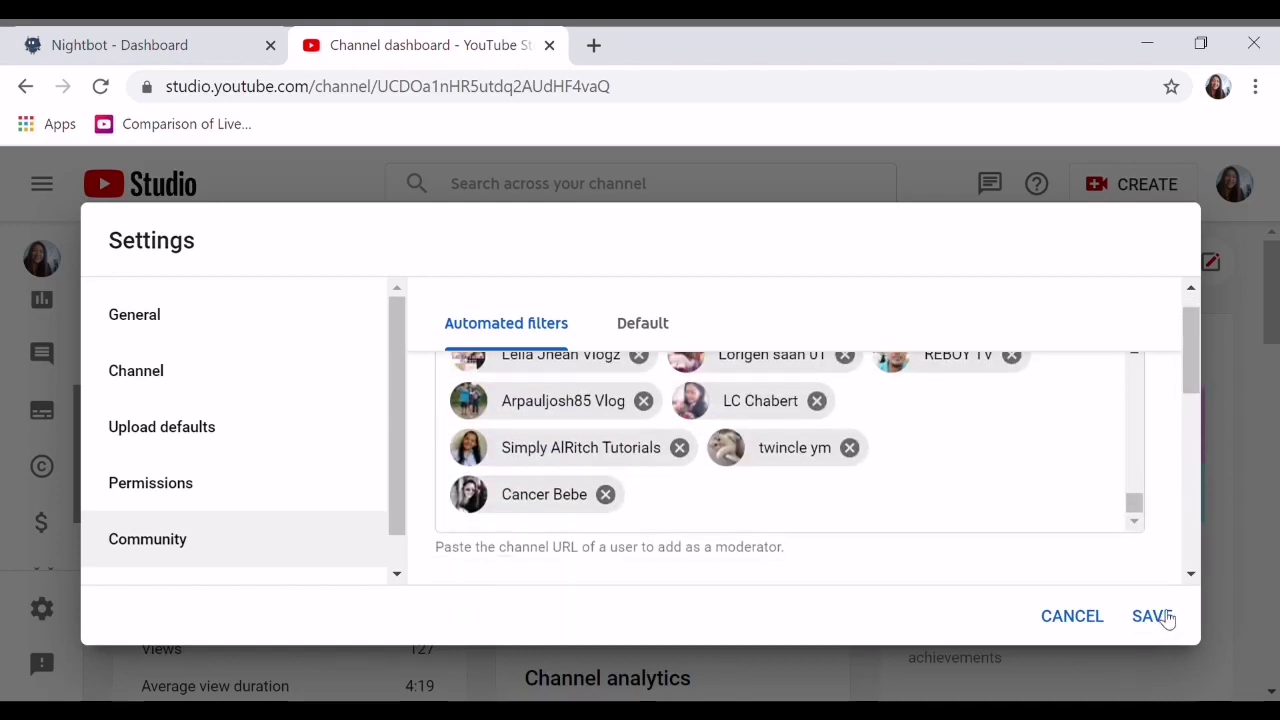
scroll(1192, 362, up, 1)
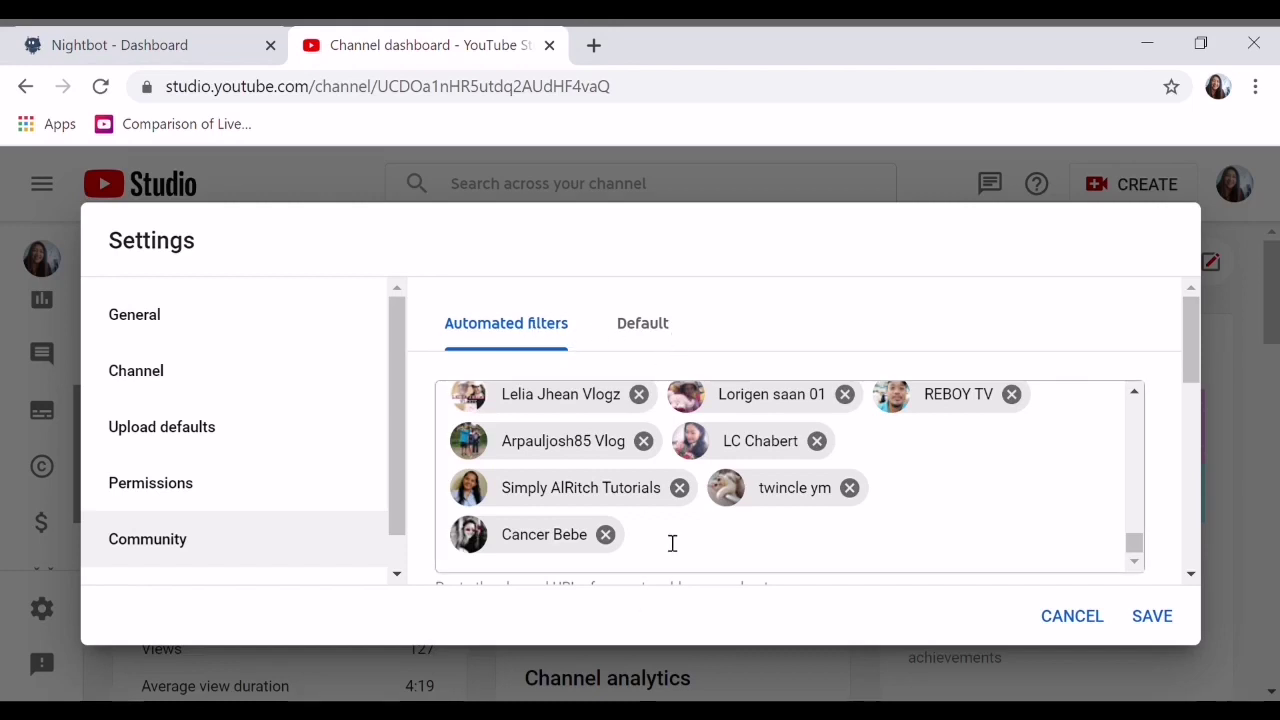
click(672, 543)
- Save the Community moderator settings and return to the Nightbot tab
click(110, 45)
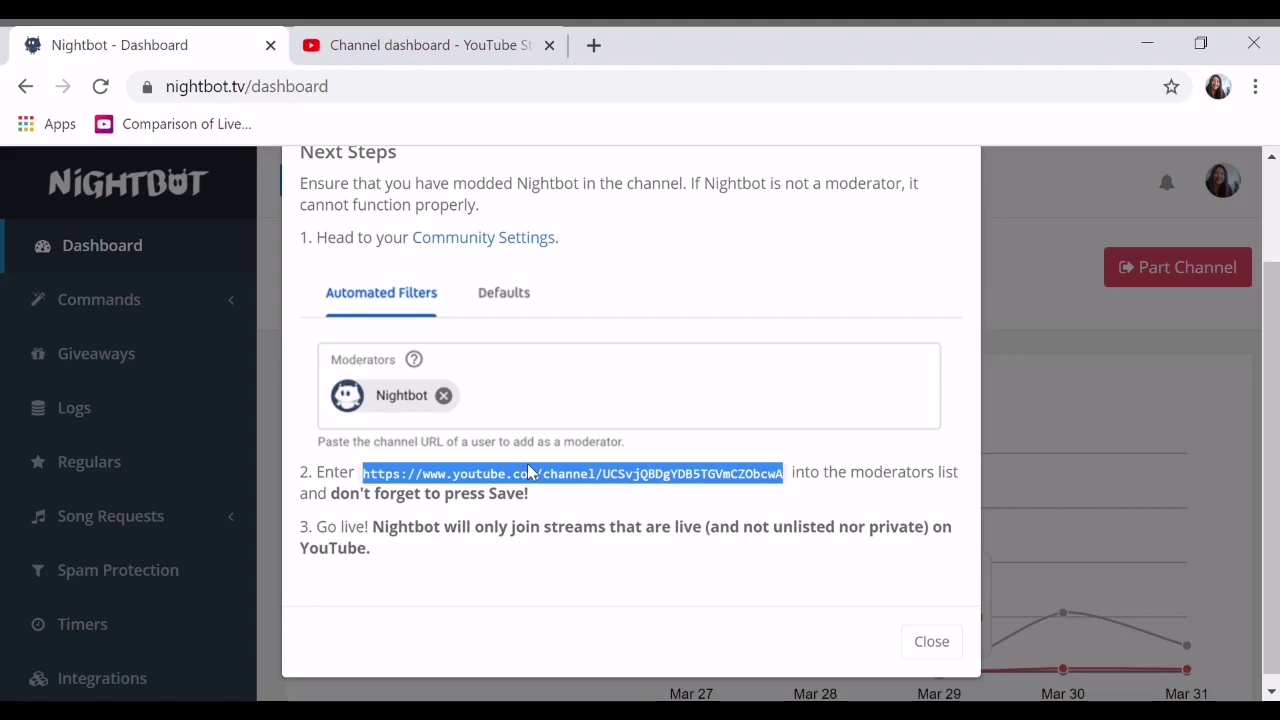
click(443, 45)
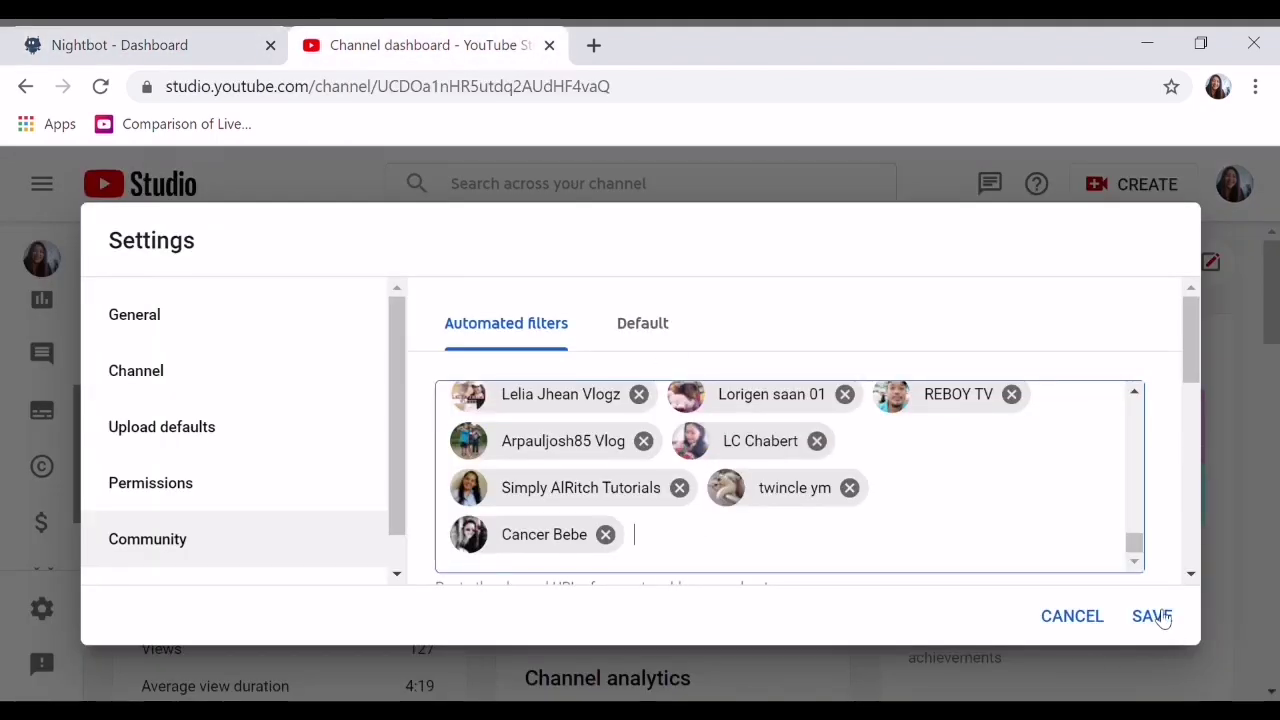
click(1152, 616)
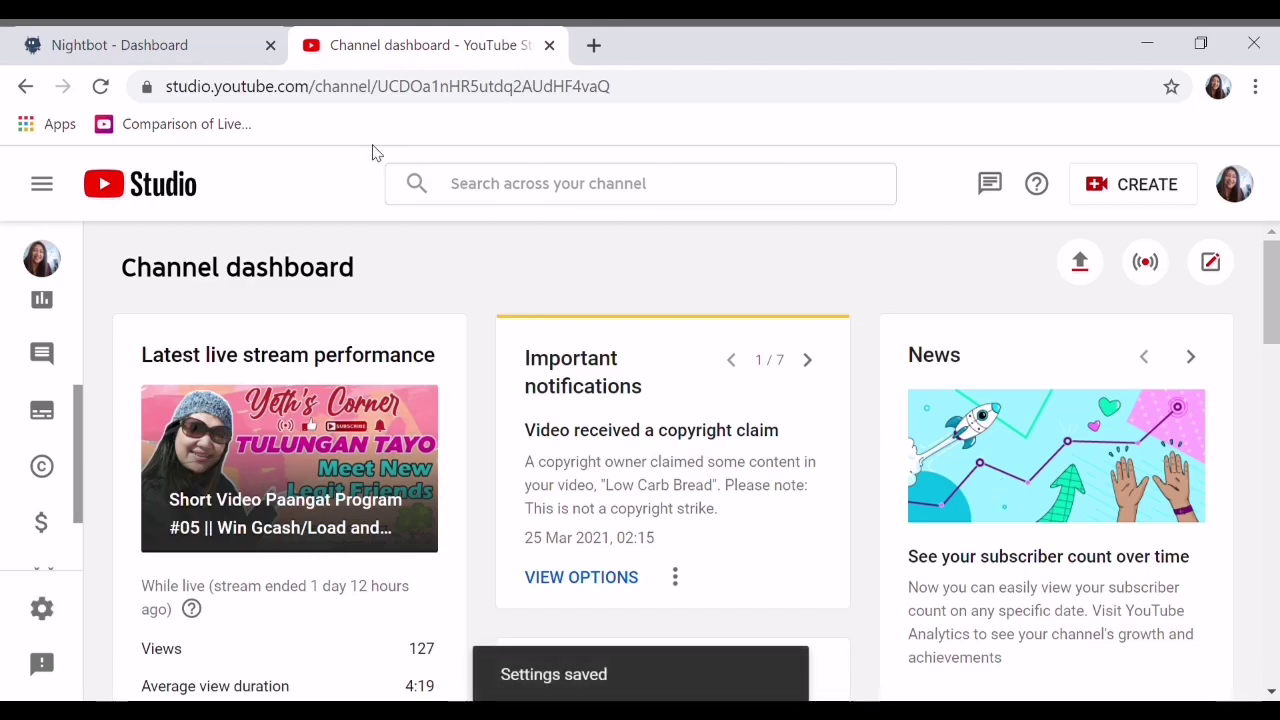
click(185, 47)
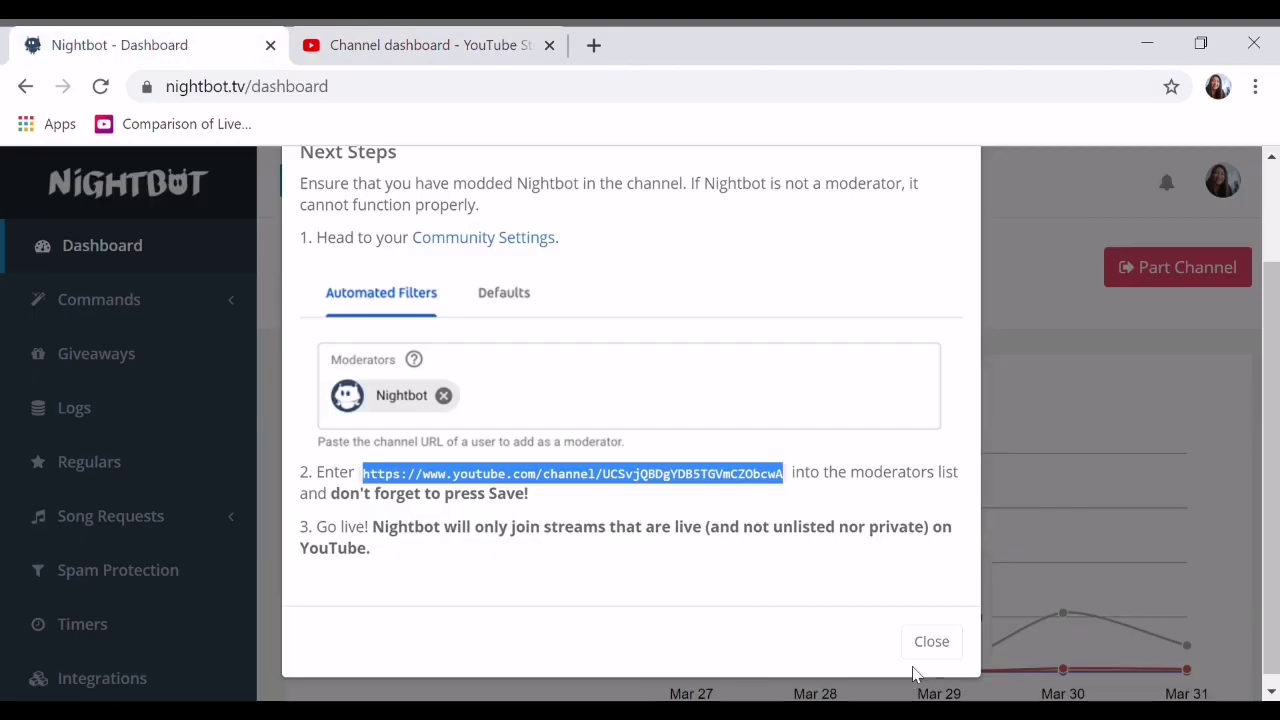
- Close the Next Steps notice and open Commands > Custom in the sidebar
click(930, 645)
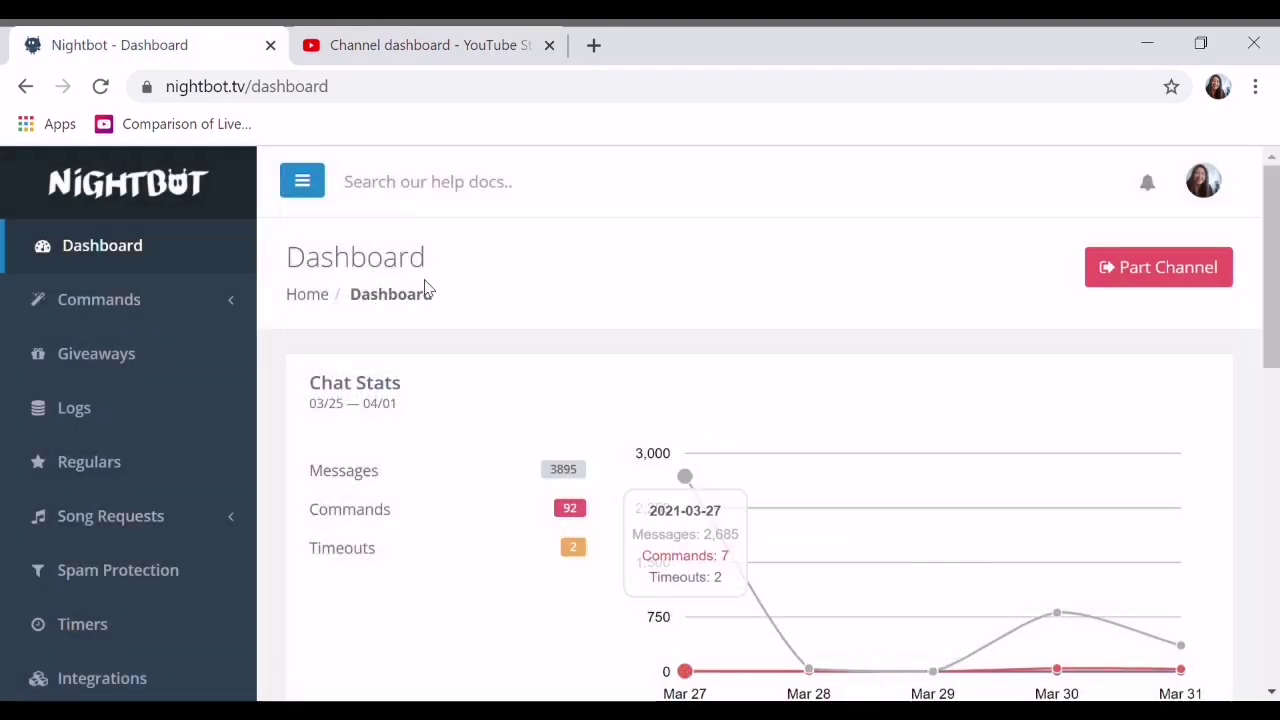
click(145, 301)
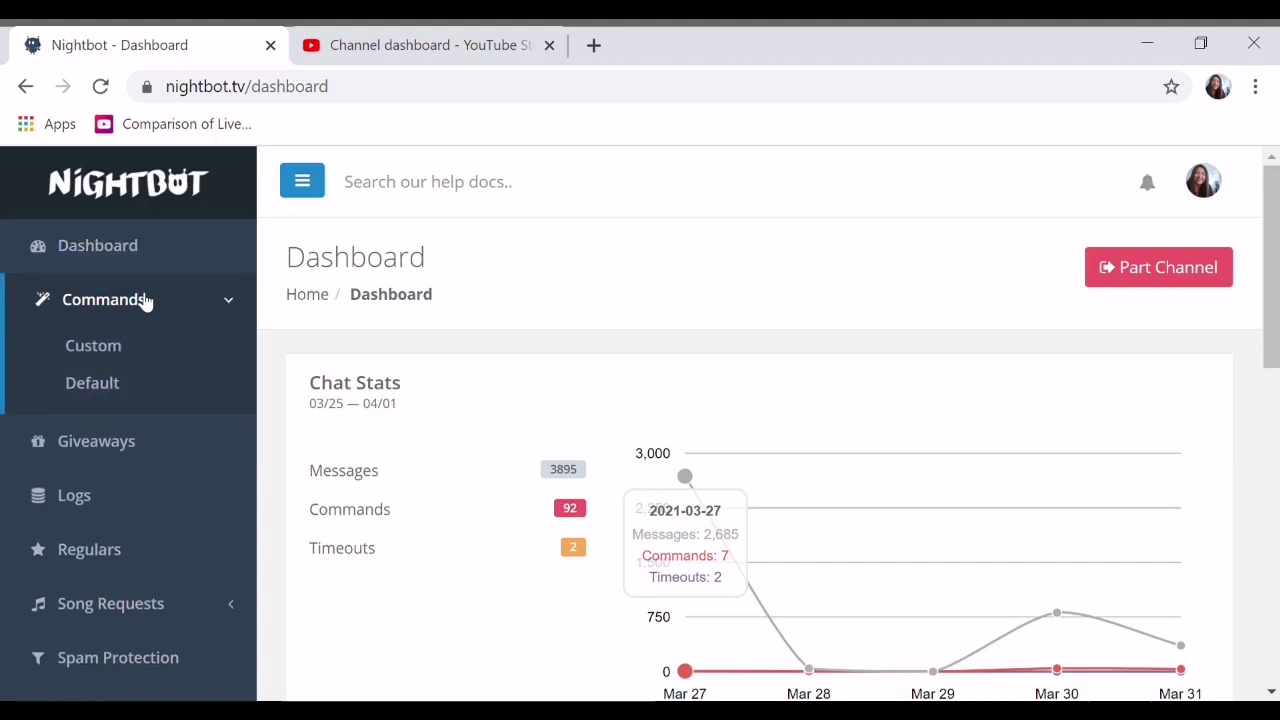
click(93, 346)
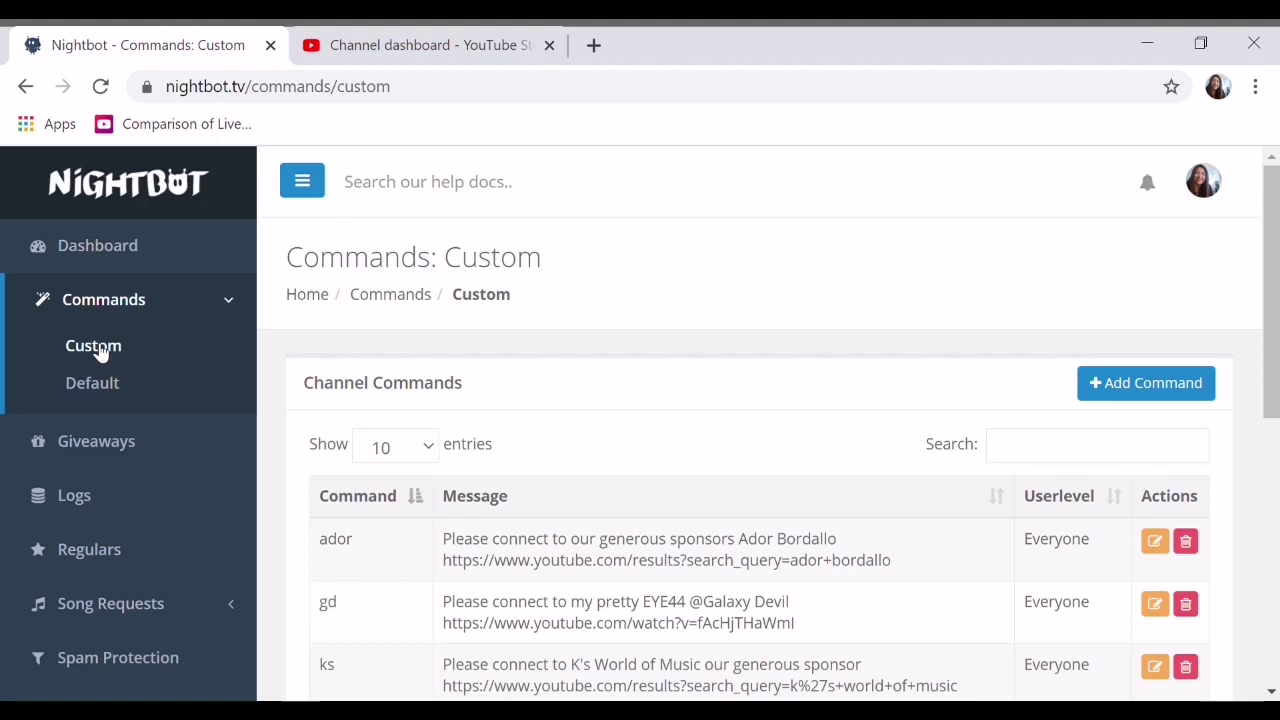
- Start a new Nightbot command, then go to the channel's public YouTube page
click(1145, 386)
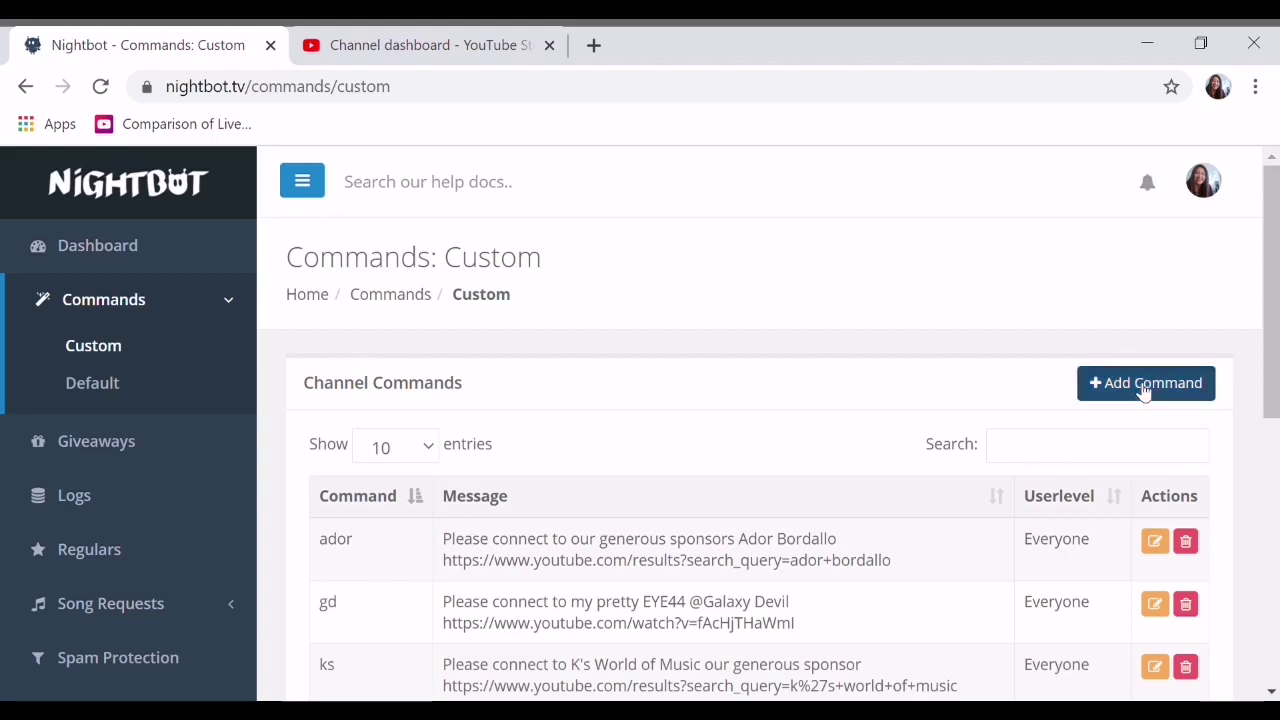
click(386, 46)
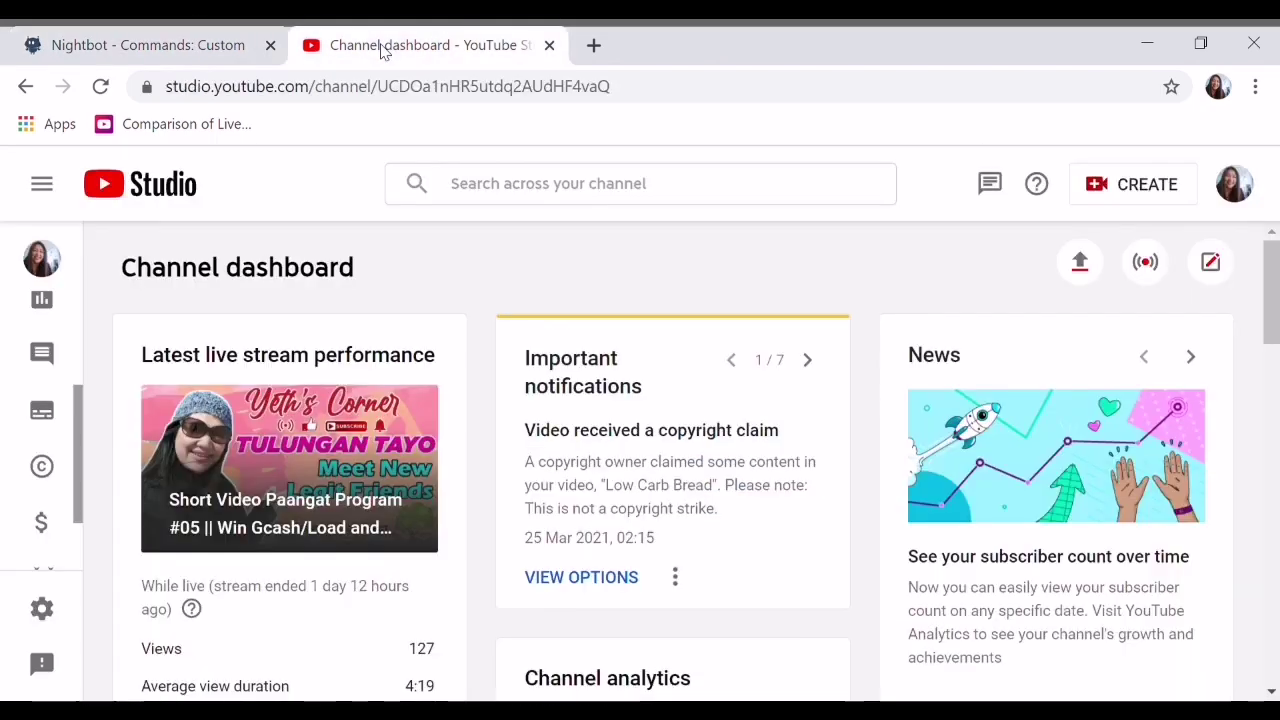
click(42, 184)
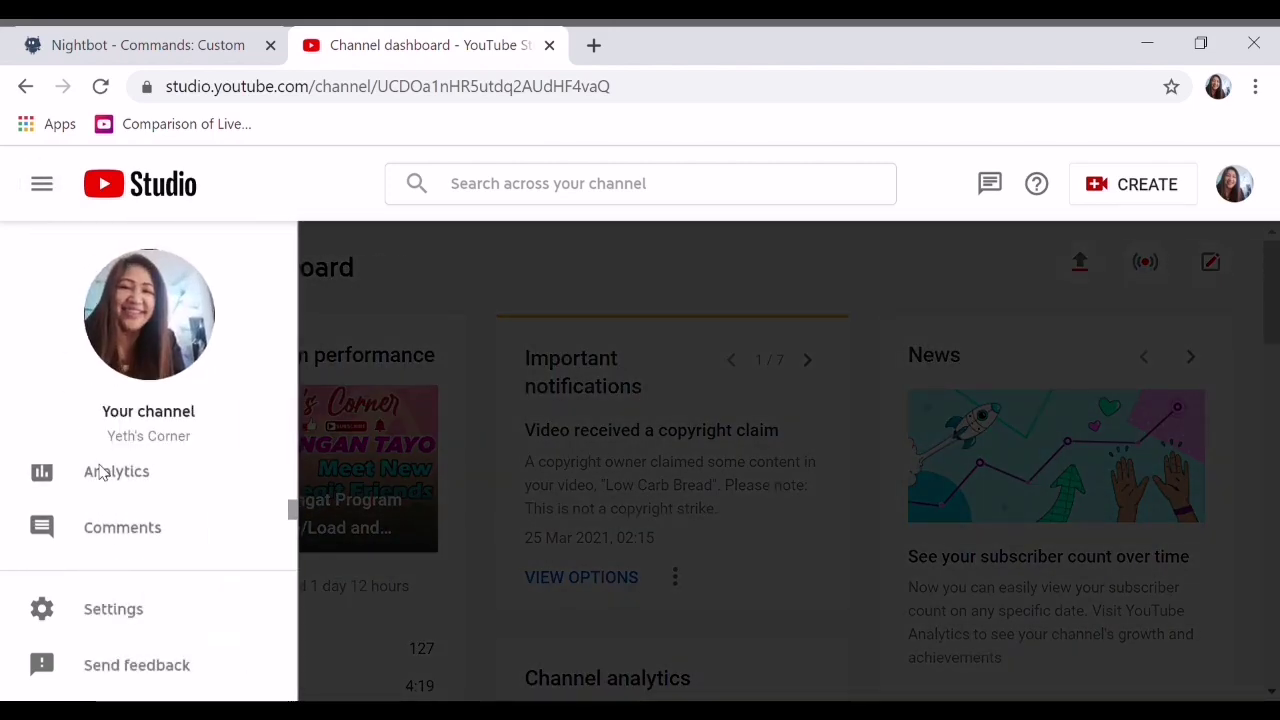
click(563, 186)
key(Escape)
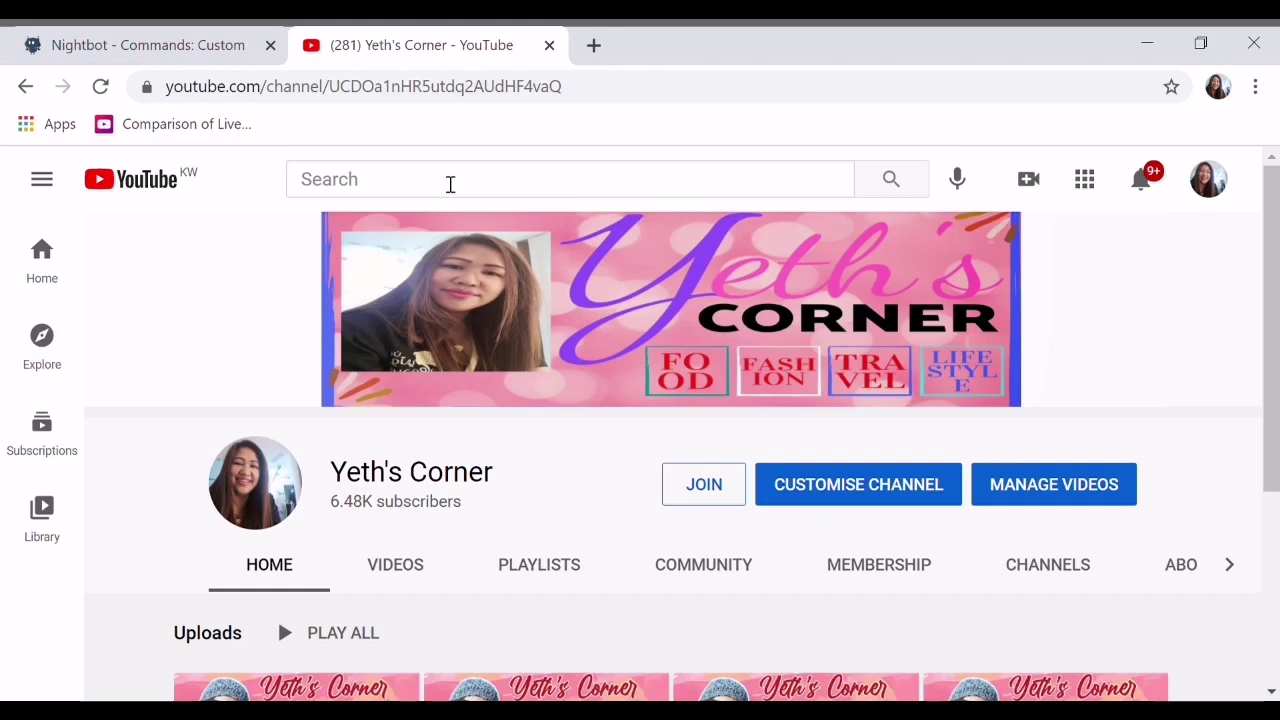
- Search YouTube for queentv32 vlogs and select the results page URL
click(438, 191)
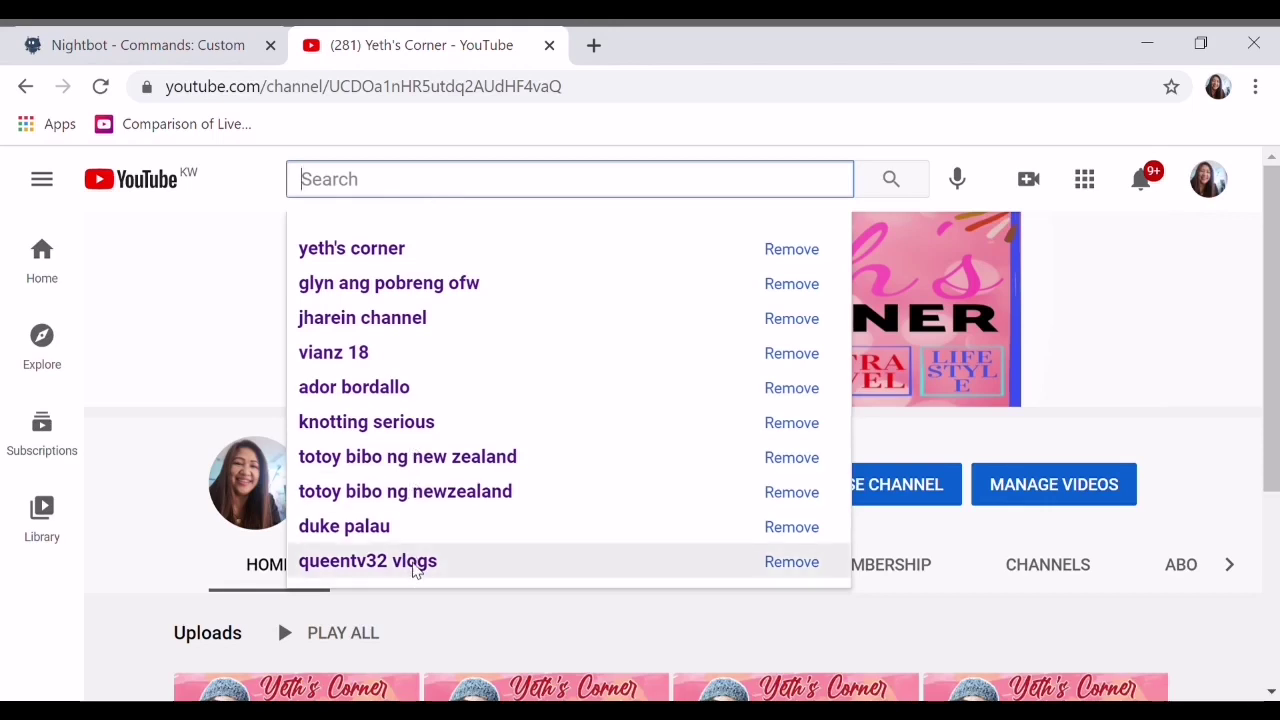
click(417, 566)
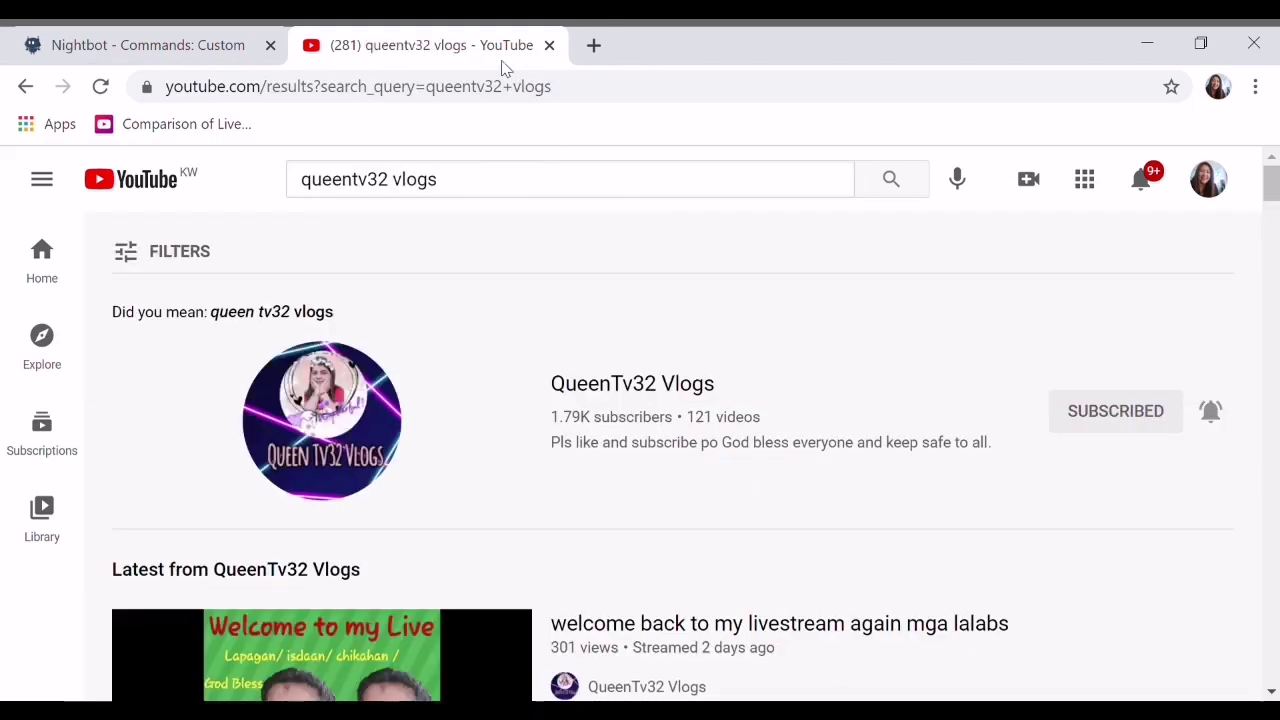
click(573, 96)
key(ctrl+c)
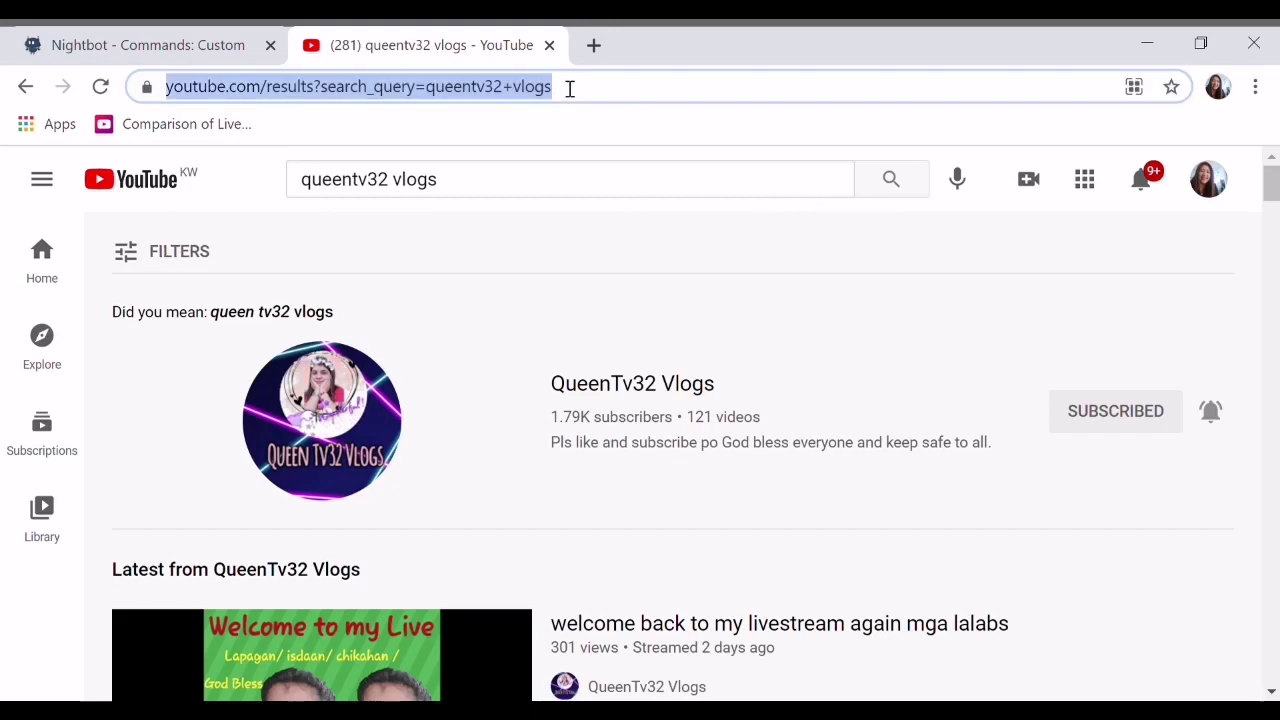
- Name the new Nightbot command Queen
click(200, 46)
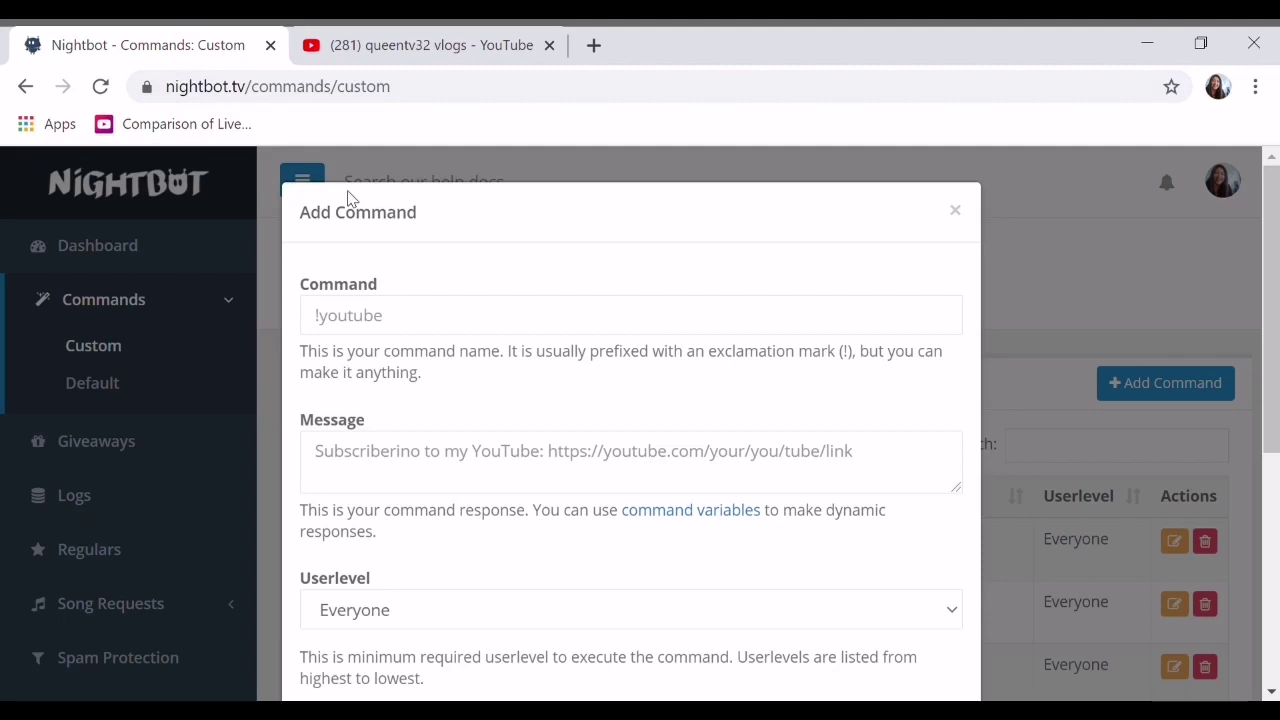
click(379, 332)
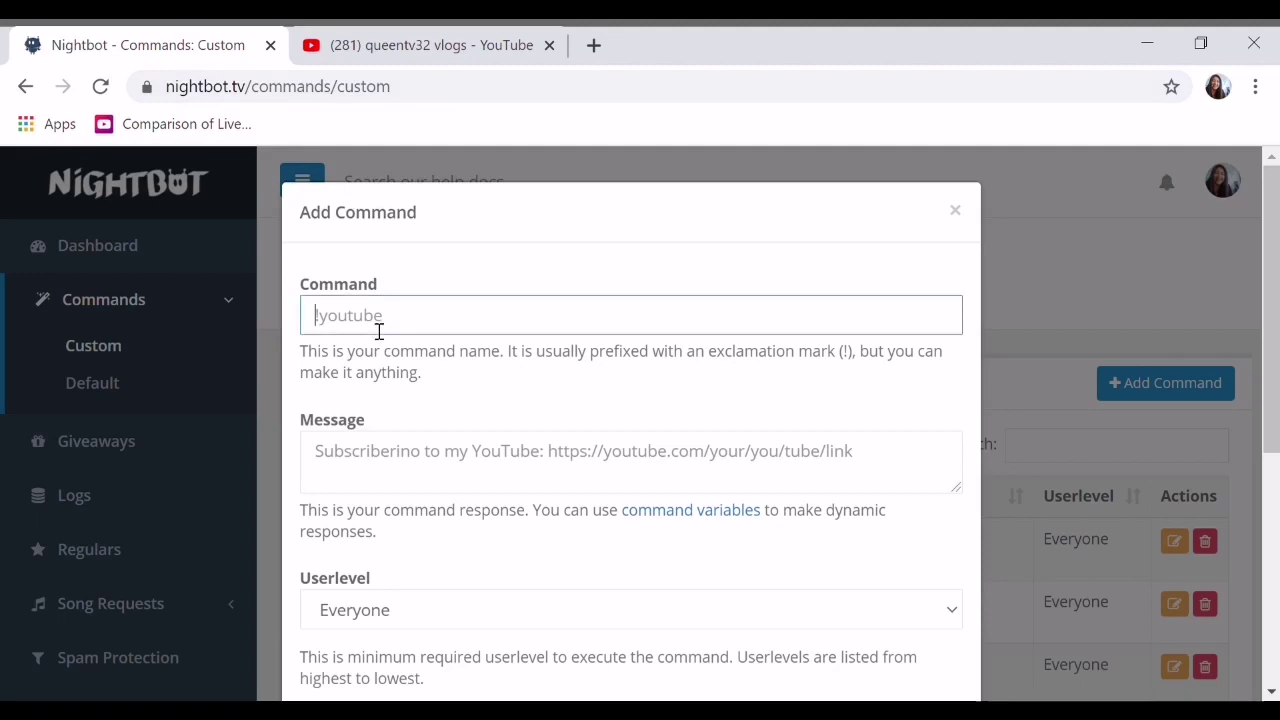
text(Quen)
key(BackSpace)
text(en)
- Set the reply to 'Please connect to Queentv32 Vlogs' followed by the pasted search link
click(380, 472)
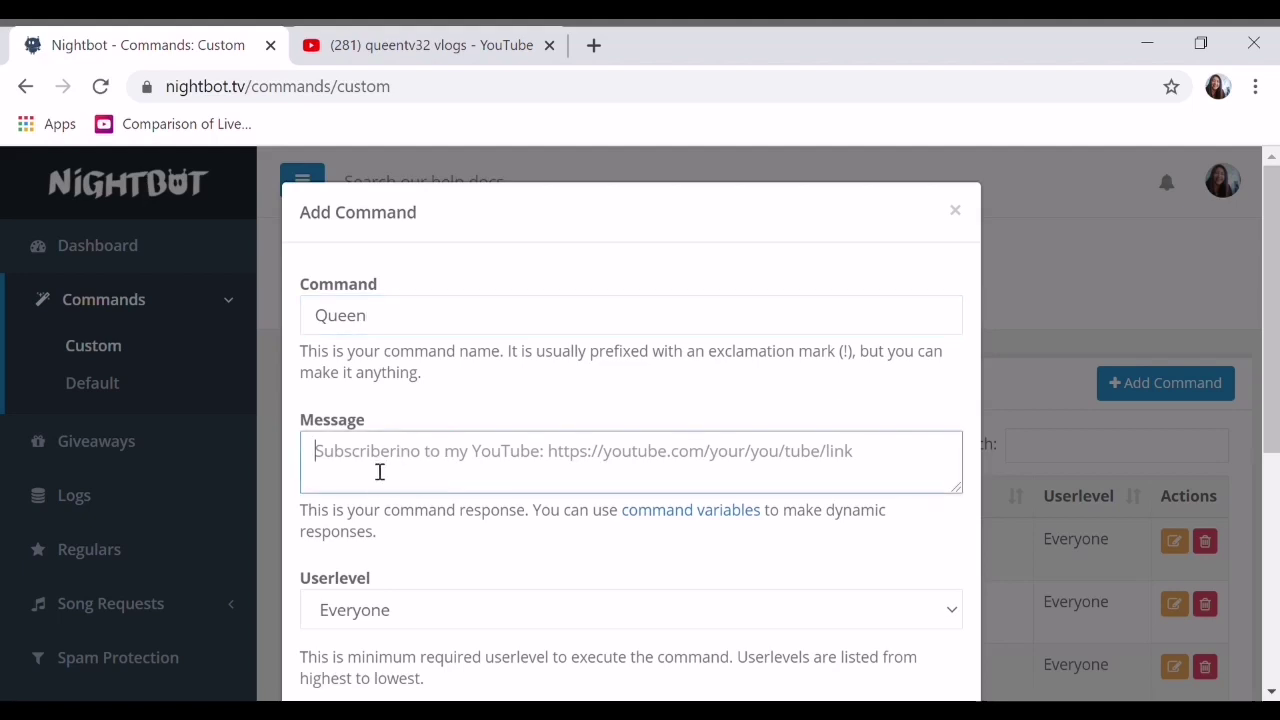
text(Please connect to Queentv)
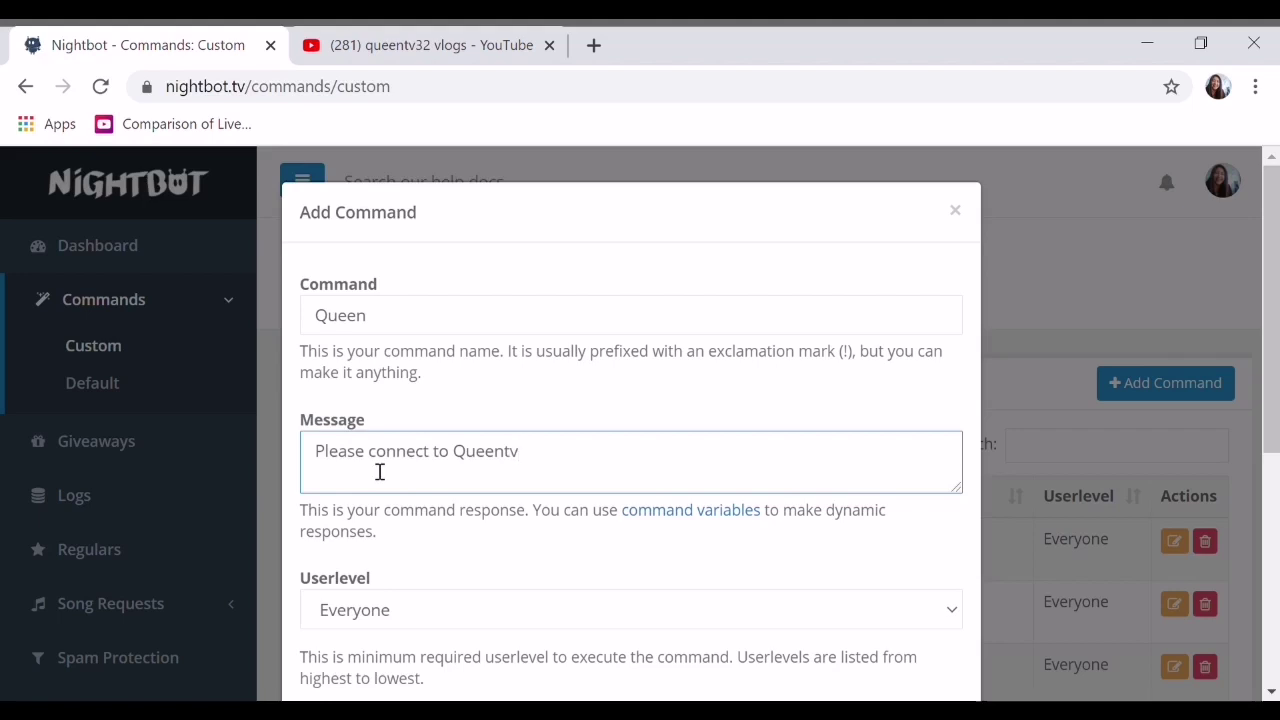
text(32 Vlogs)
key(ctrl+v)
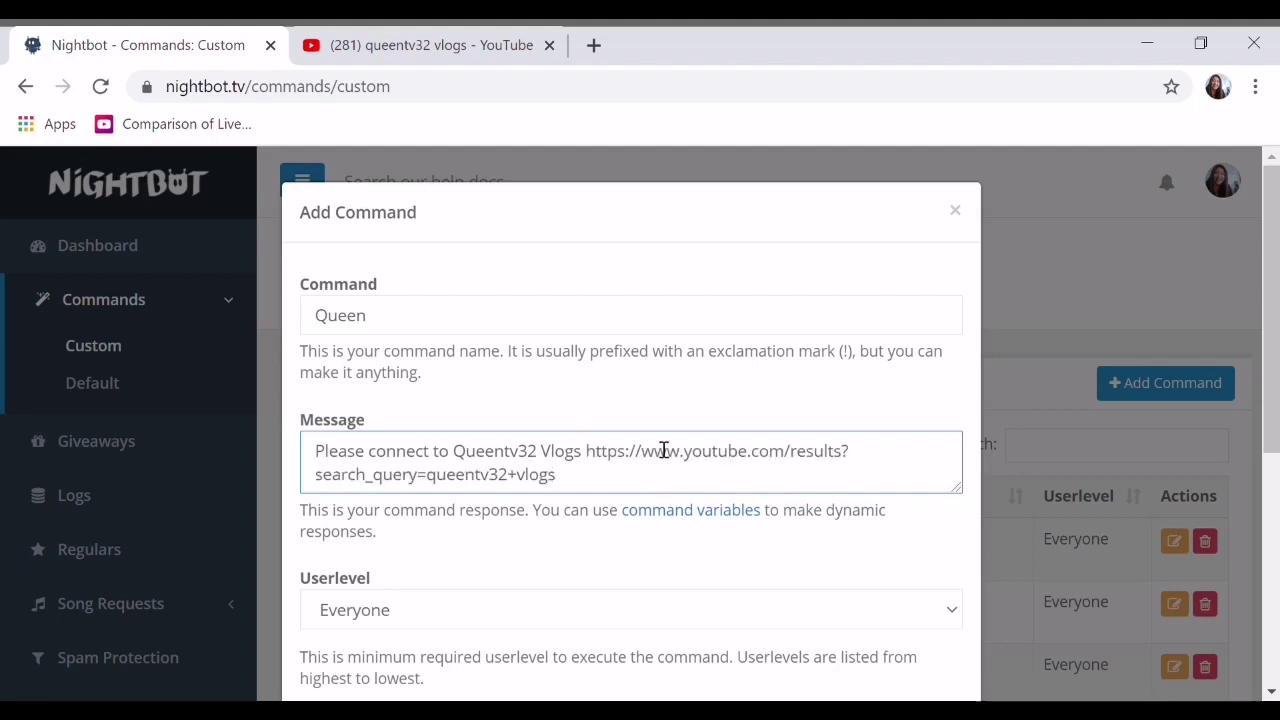
click(457, 55)
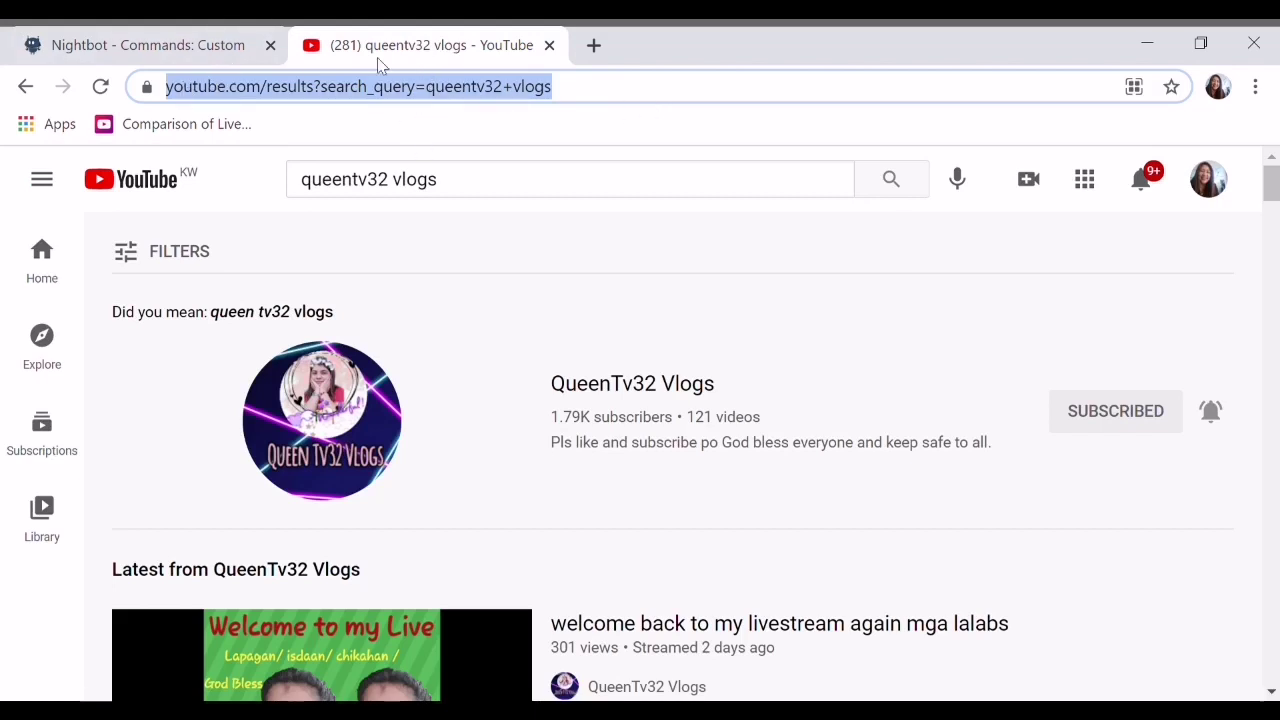
click(183, 55)
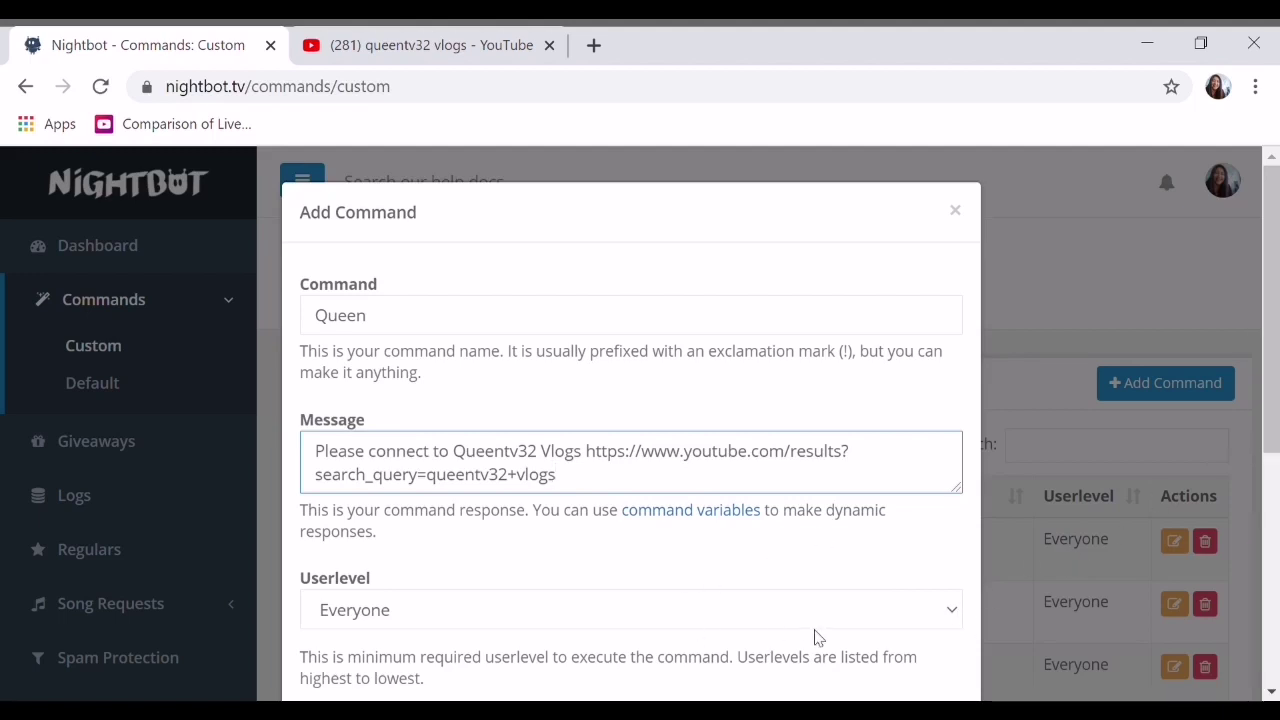
- Submit the Queen command for Everyone
drag(1273, 433, 1276, 533)
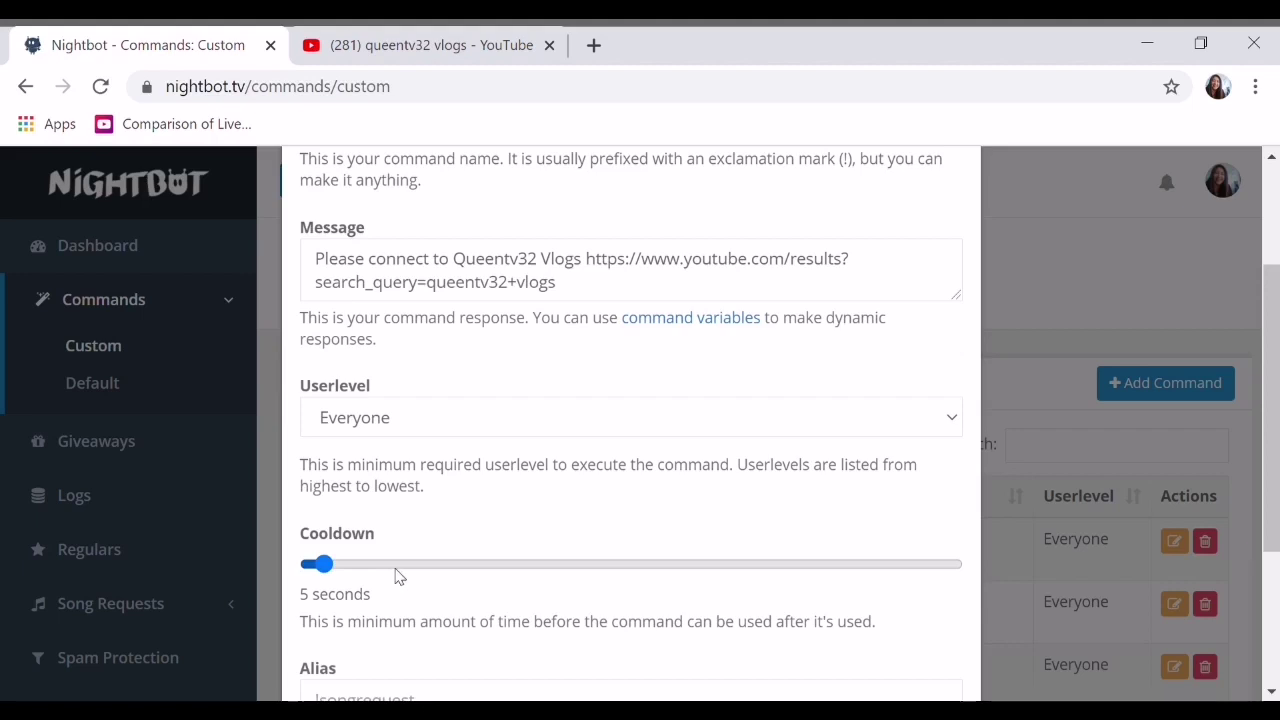
drag(1272, 528, 1257, 569)
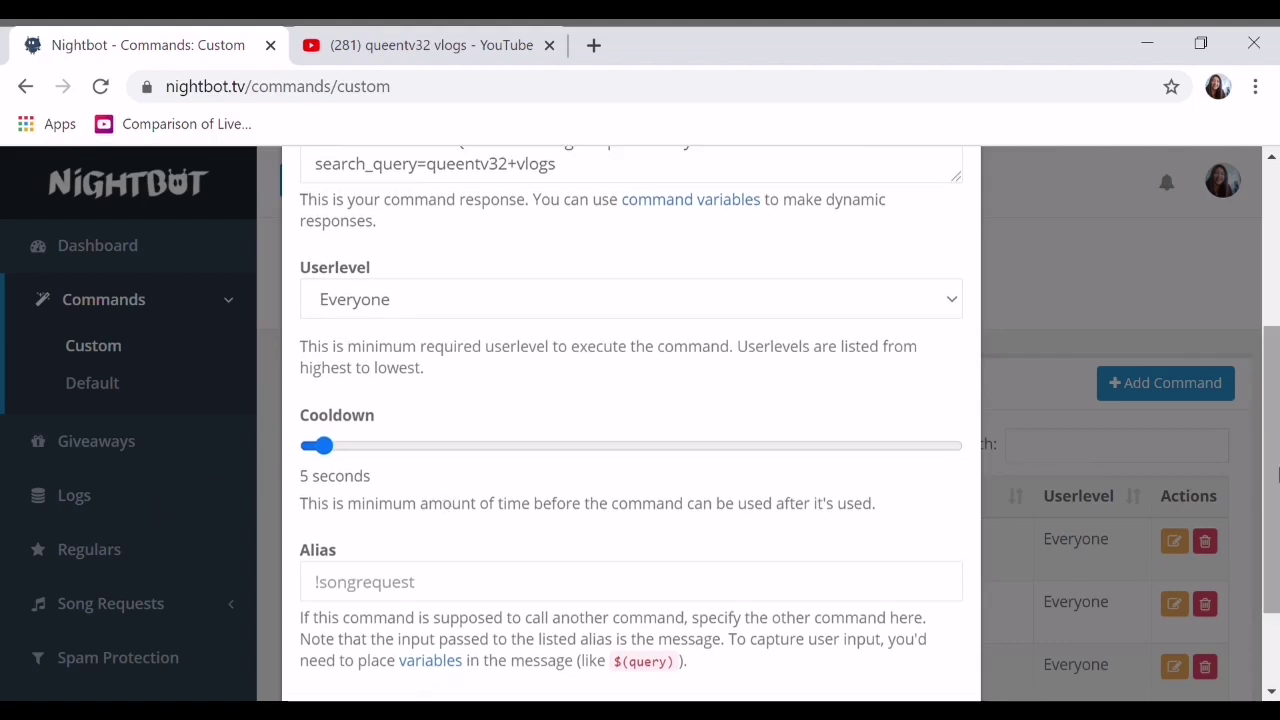
drag(1277, 475, 1277, 487)
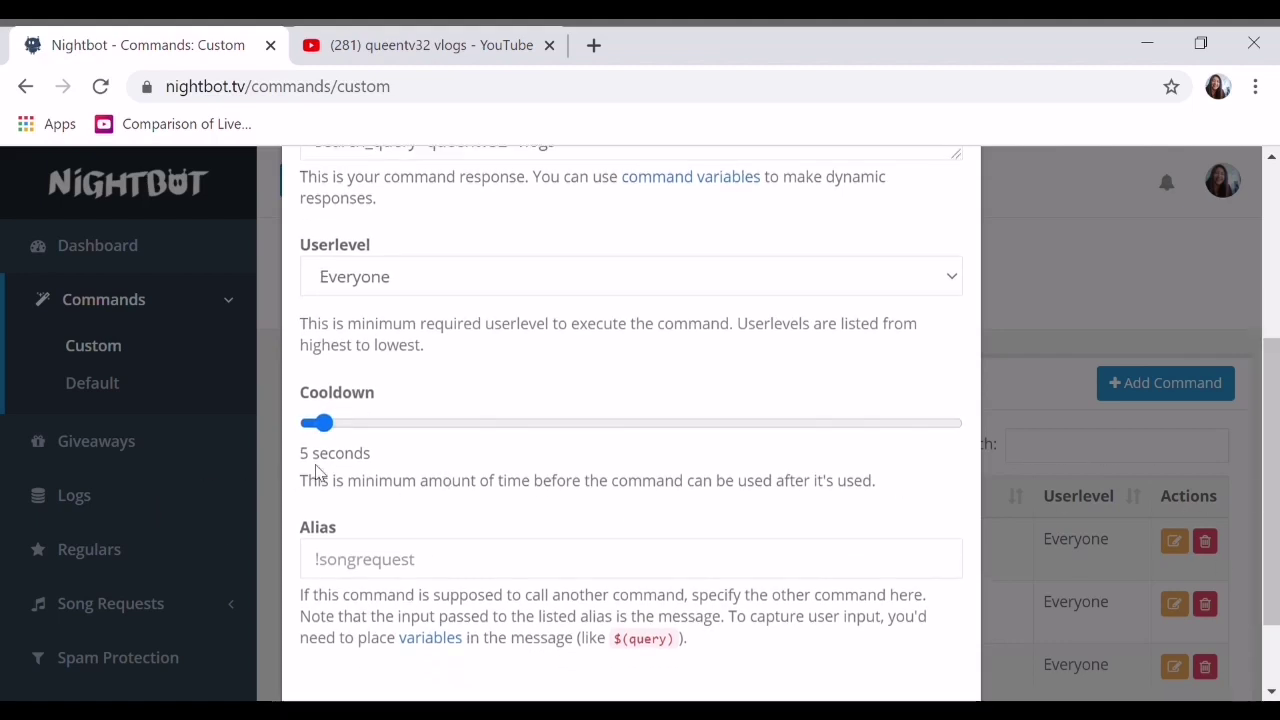
drag(1275, 500, 1275, 557)
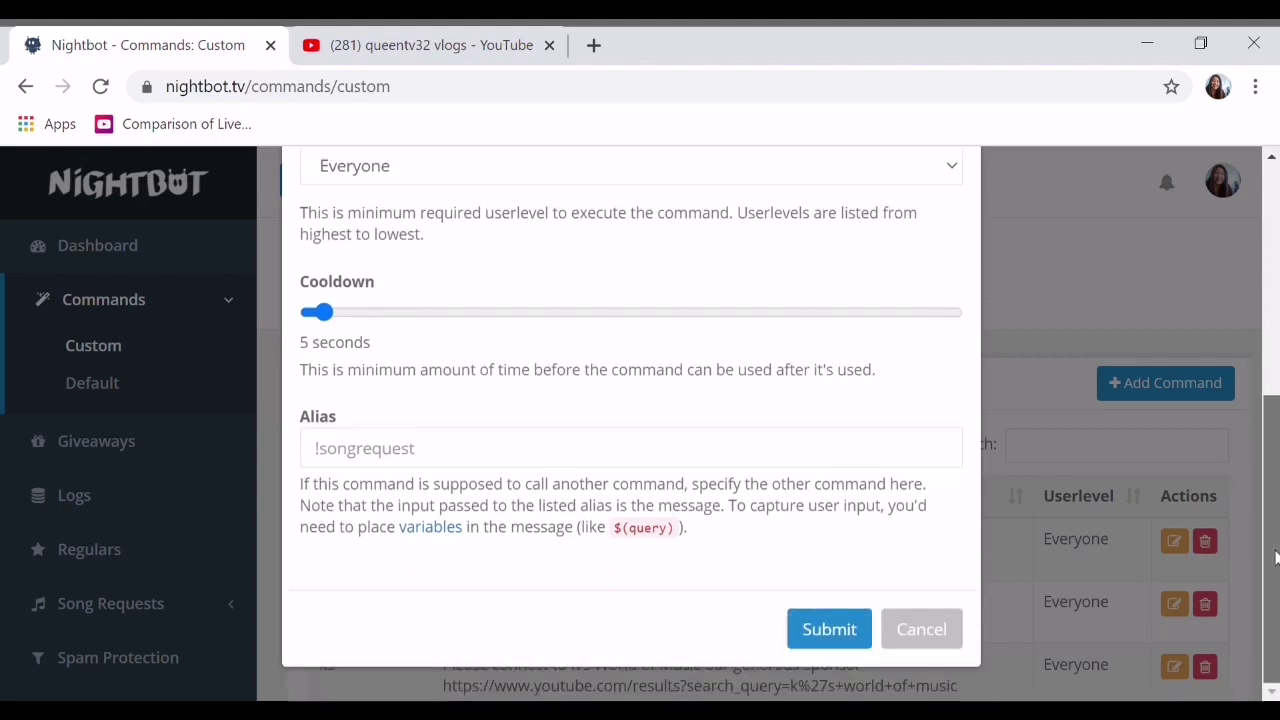
click(816, 630)
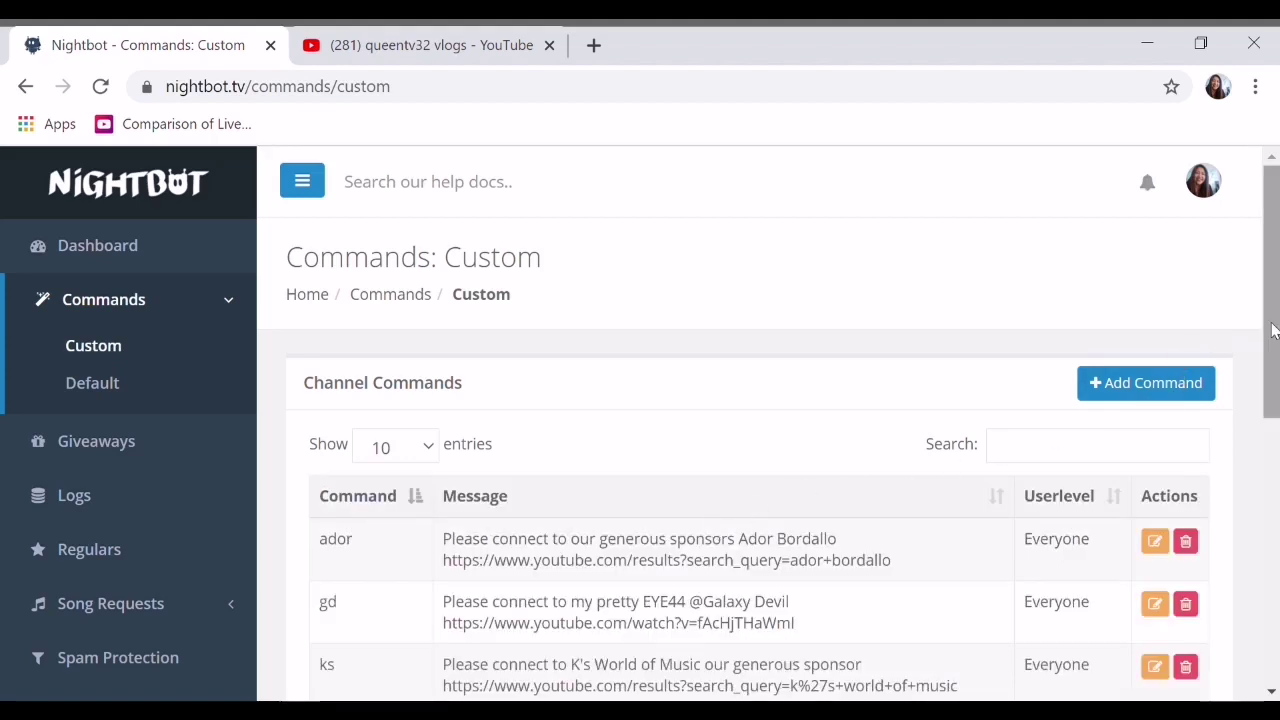
- Look over Nightbot's Timers page of disabled timers
drag(1273, 330, 1273, 372)
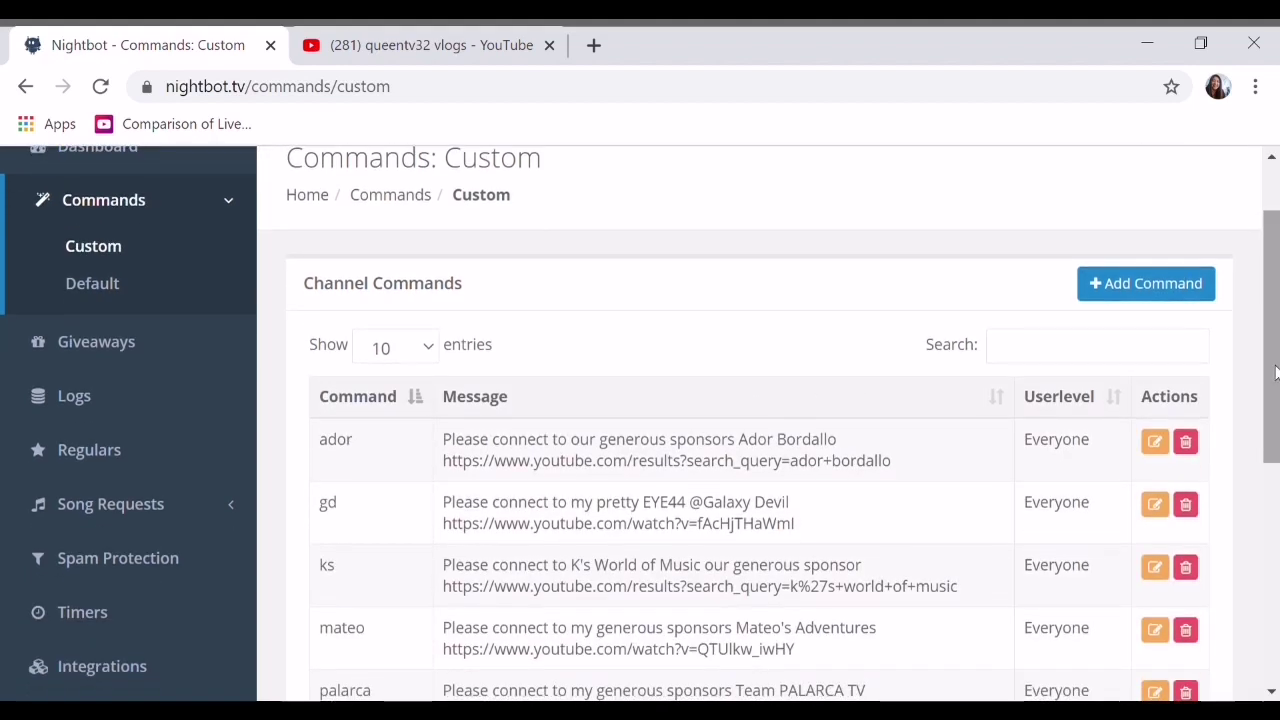
click(91, 612)
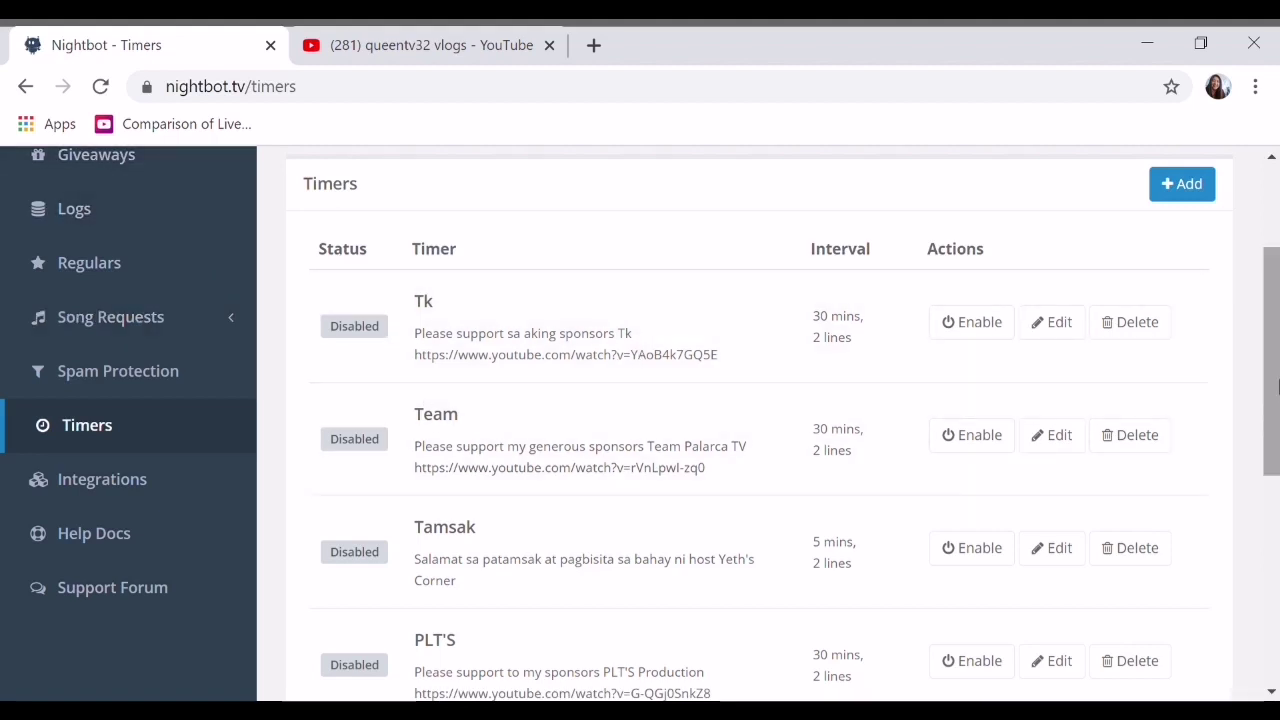
mouse_move(1278, 385)
mouse_down()
mouse_move(1277, 458)
mouse_move(1277, 376)
mouse_up()
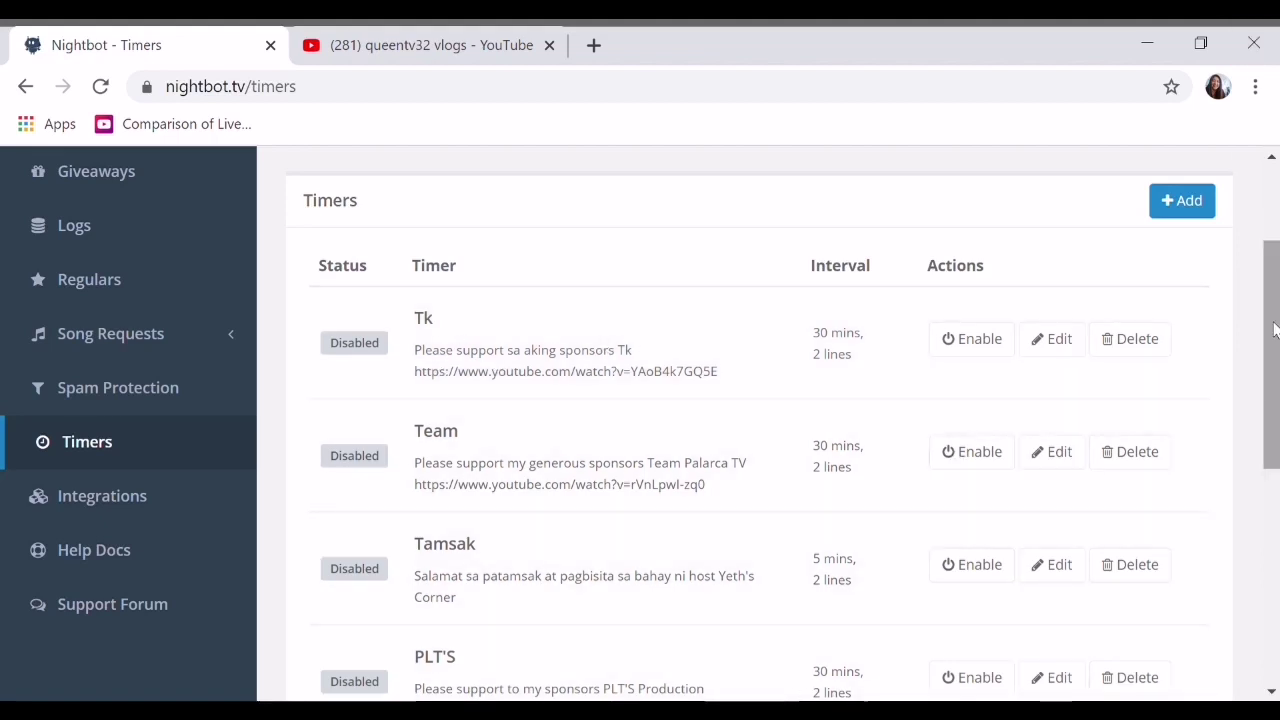
drag(1277, 420, 1276, 338)
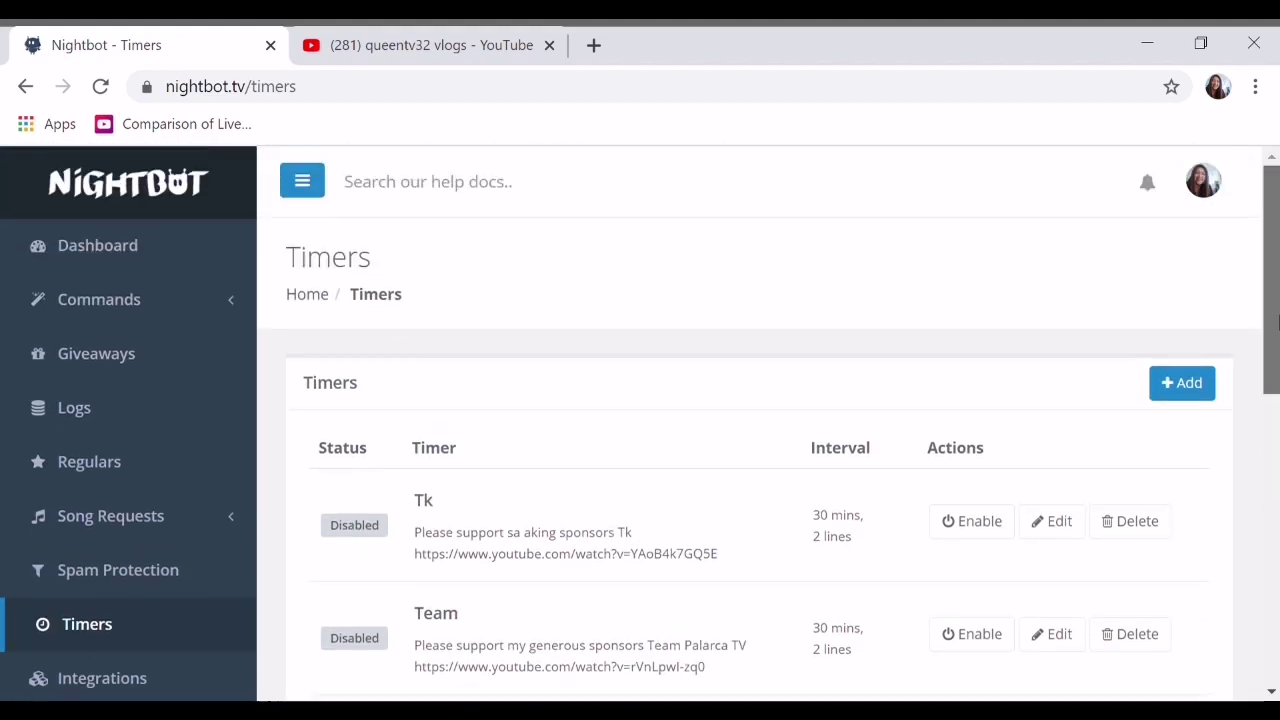
- Return to the Custom Commands list through Commands in the sidebar
click(165, 305)
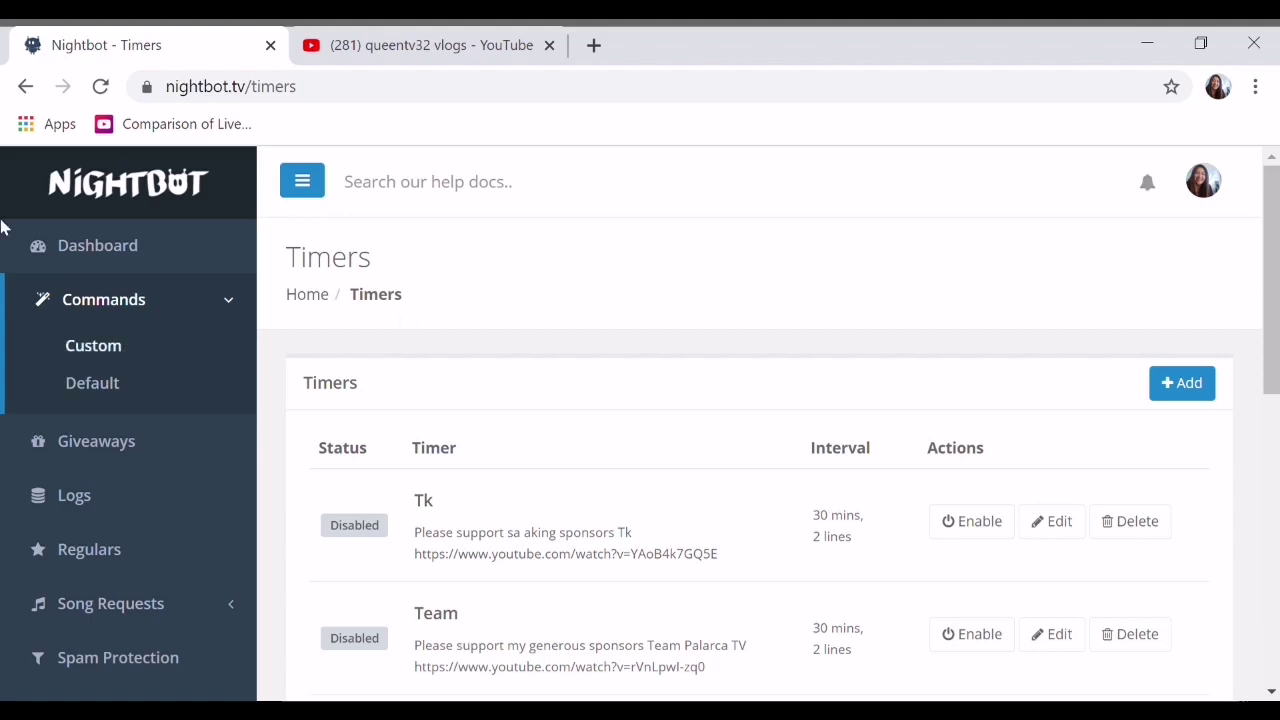
drag(1273, 346, 1180, 452)
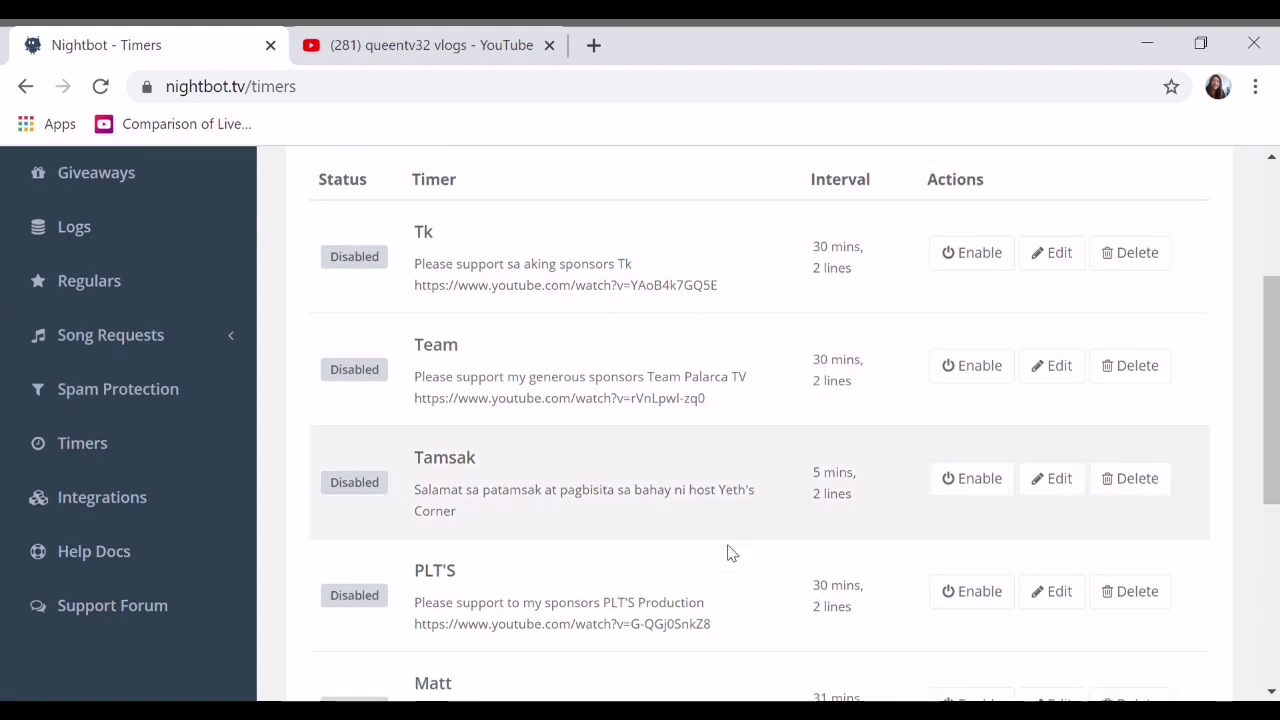
scroll(1273, 367, up, 3)
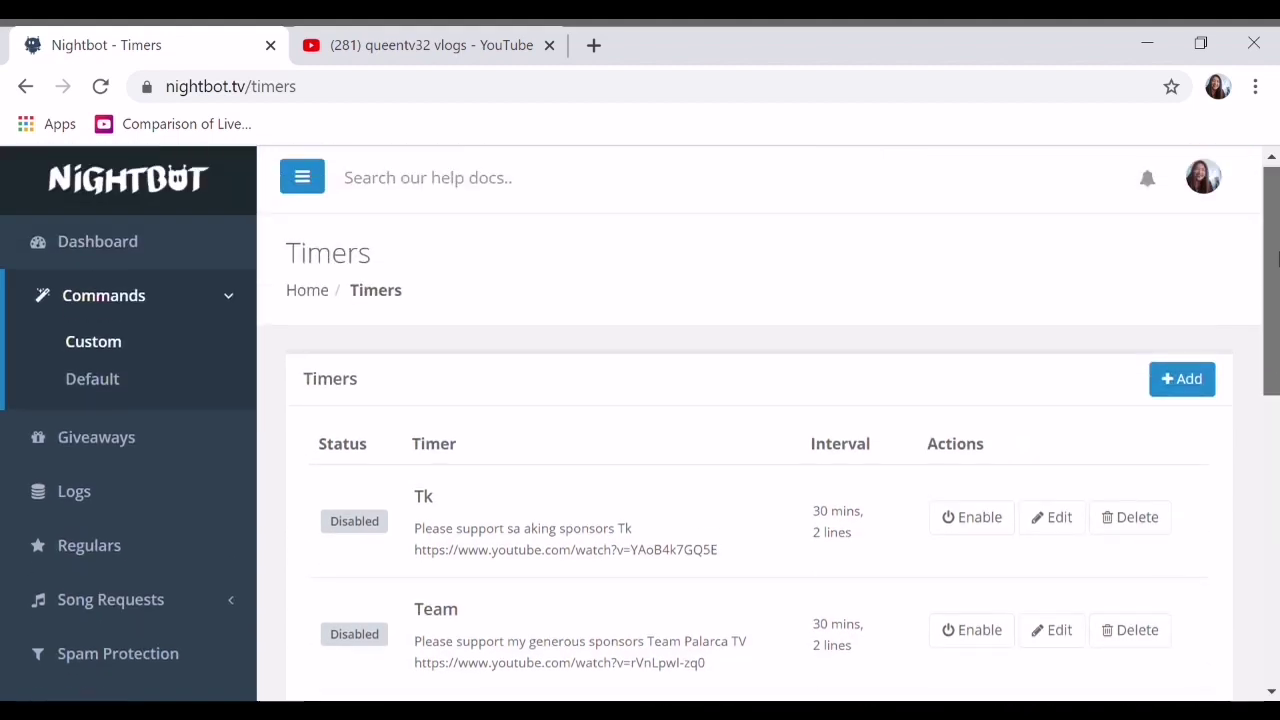
click(106, 300)
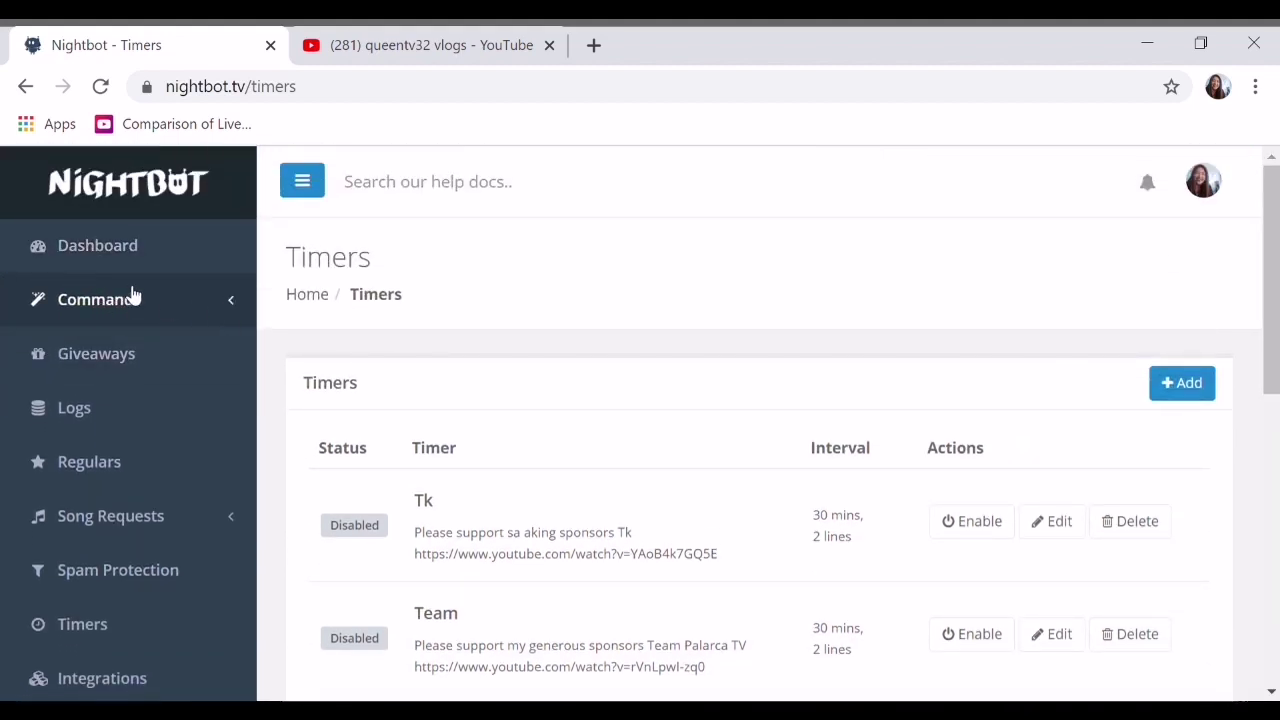
click(130, 296)
click(118, 347)
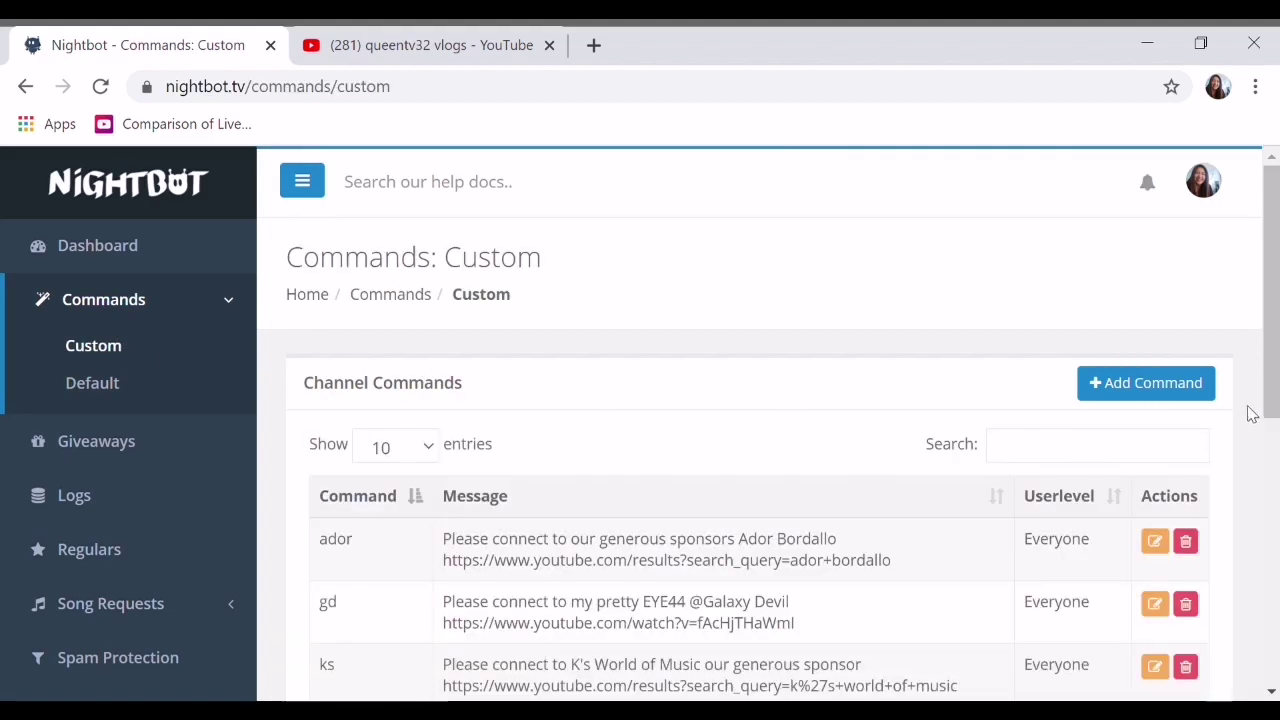
- Scroll through both pages of Nightbot custom commands, 16 entries in total
drag(1274, 374, 1277, 517)
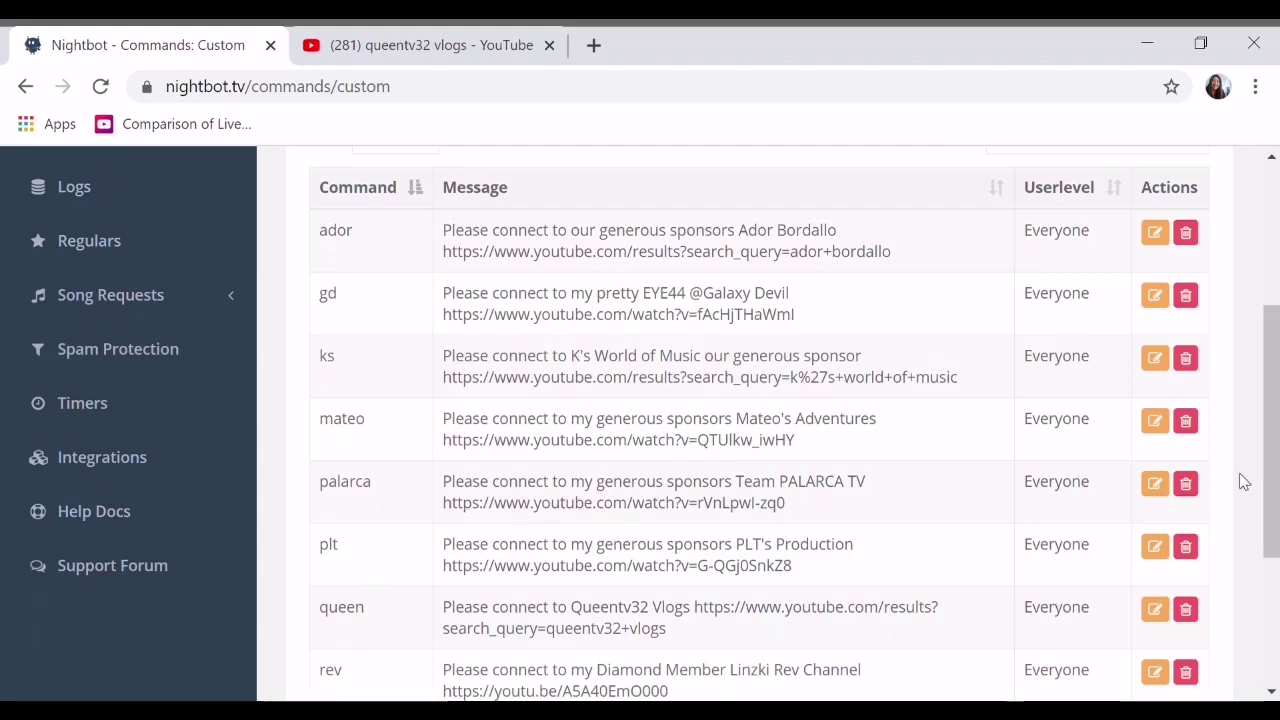
drag(1274, 456, 1274, 556)
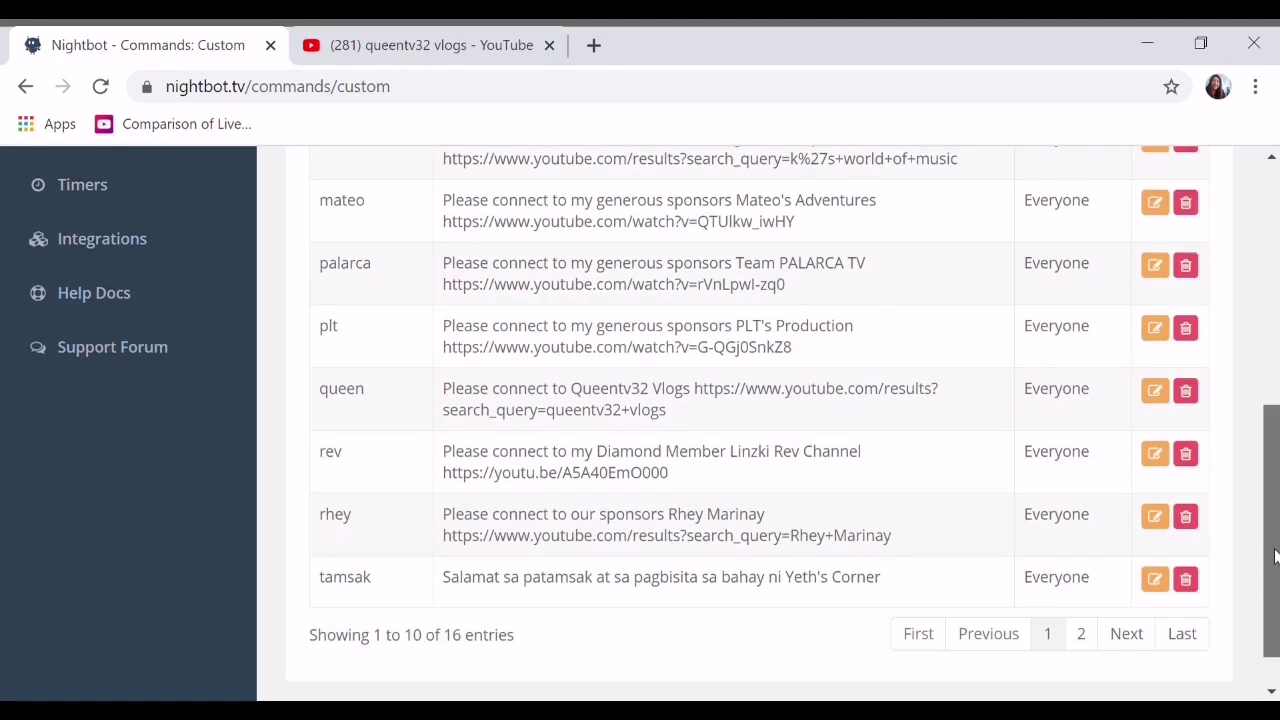
click(1080, 633)
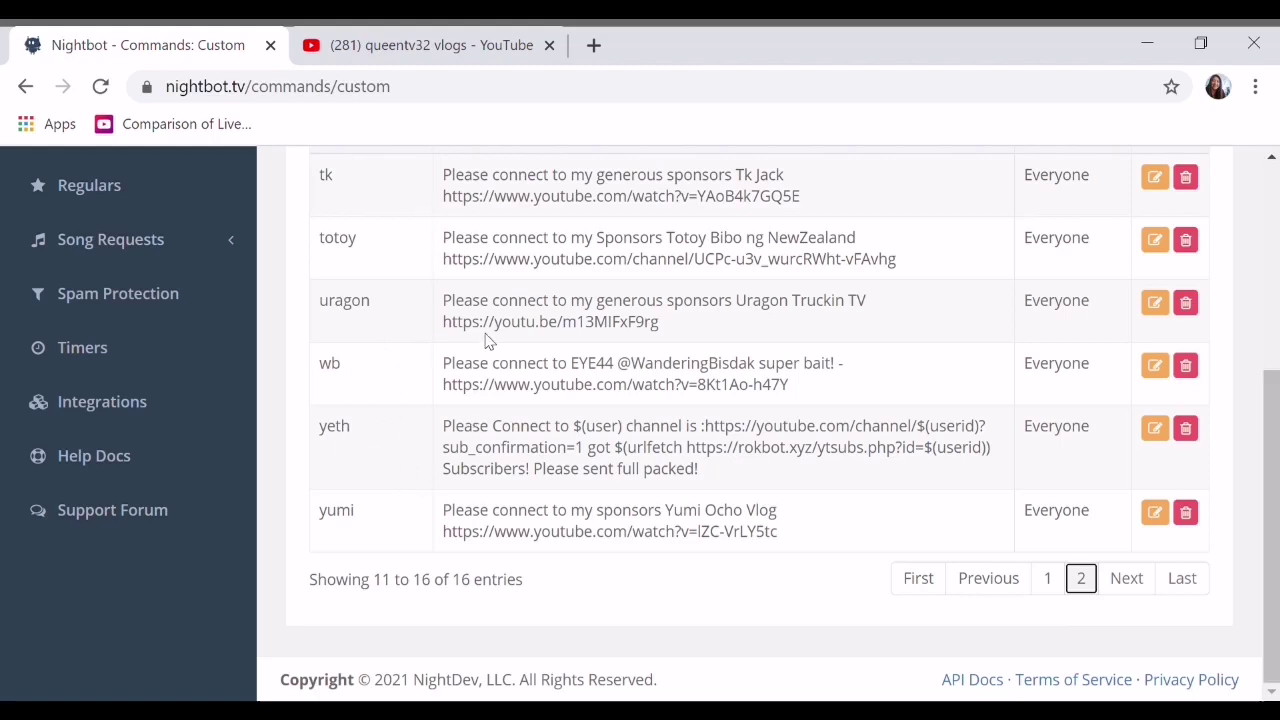
drag(1272, 460, 1269, 343)
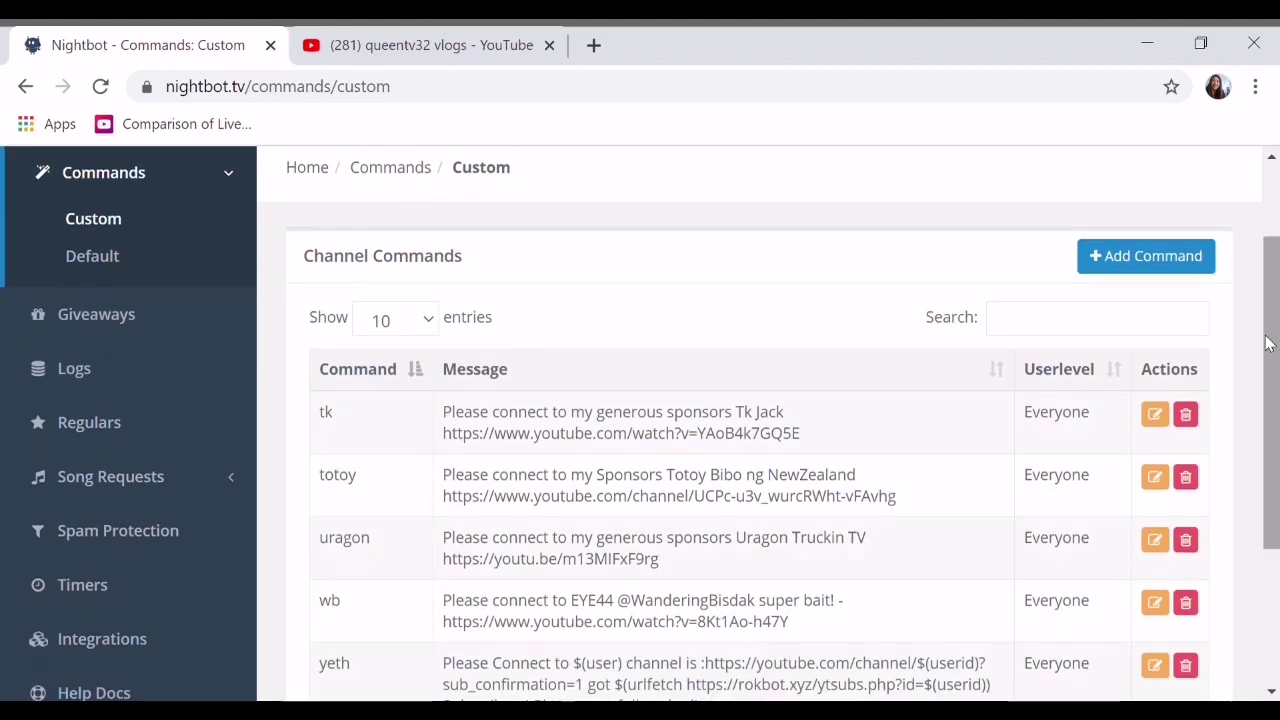
drag(1276, 418, 1274, 517)
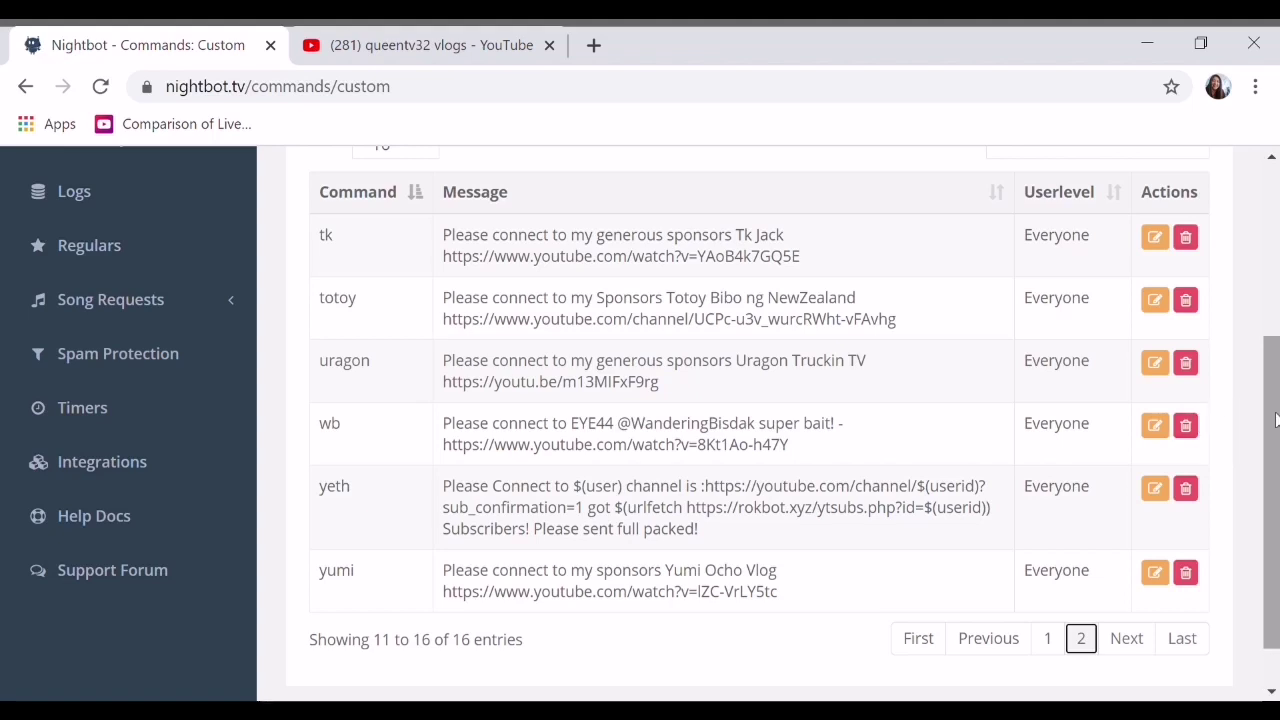
drag(1275, 420, 1270, 274)
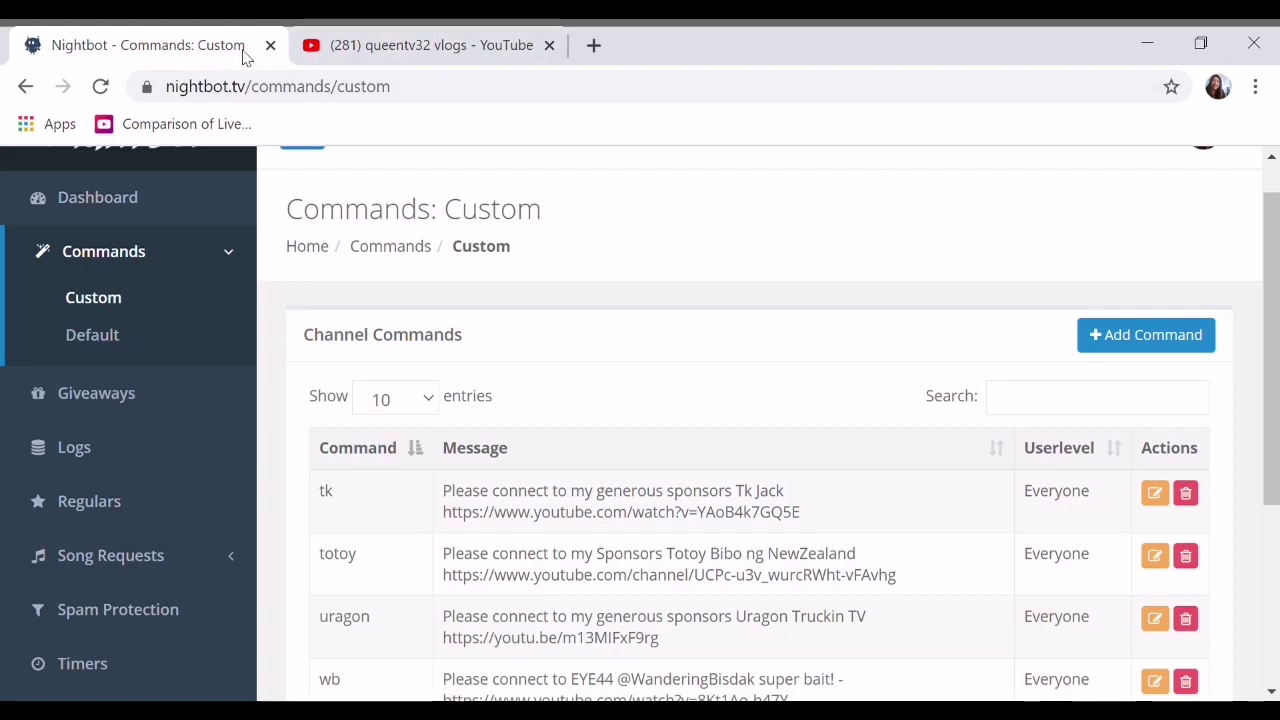
- Switch back to the queentv32 vlogs YouTube search results
click(412, 47)
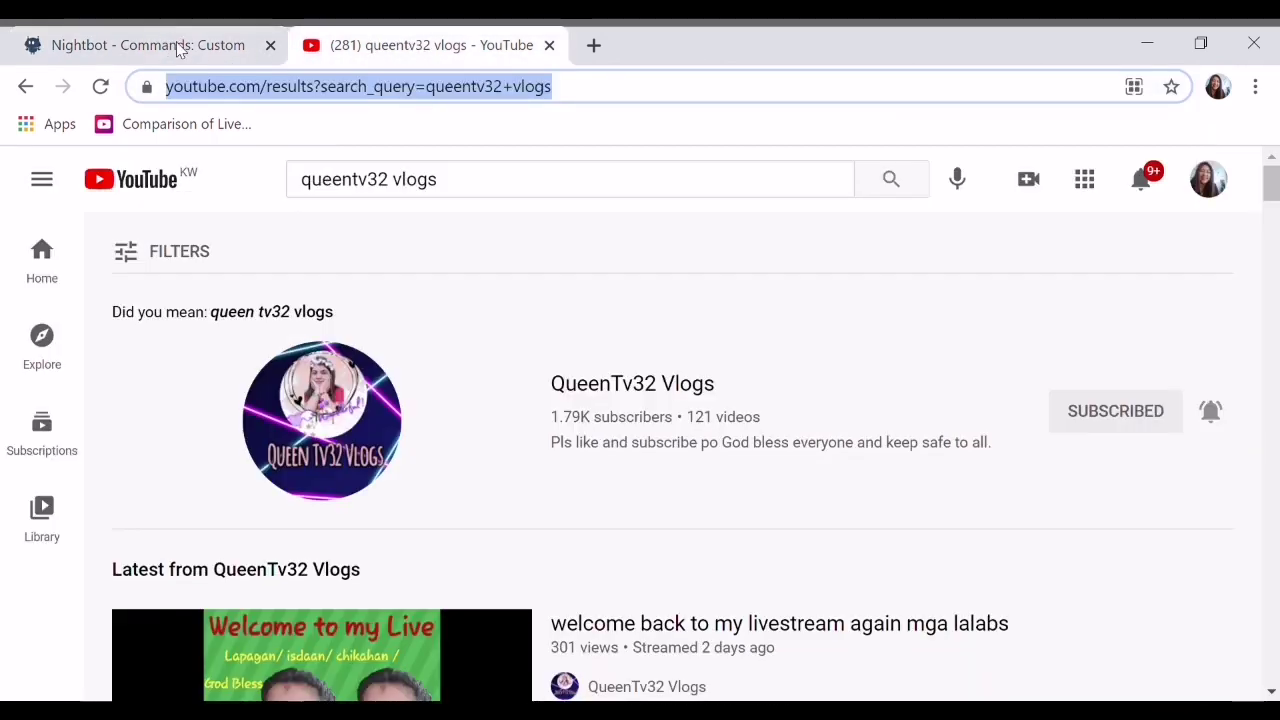
click(177, 46)
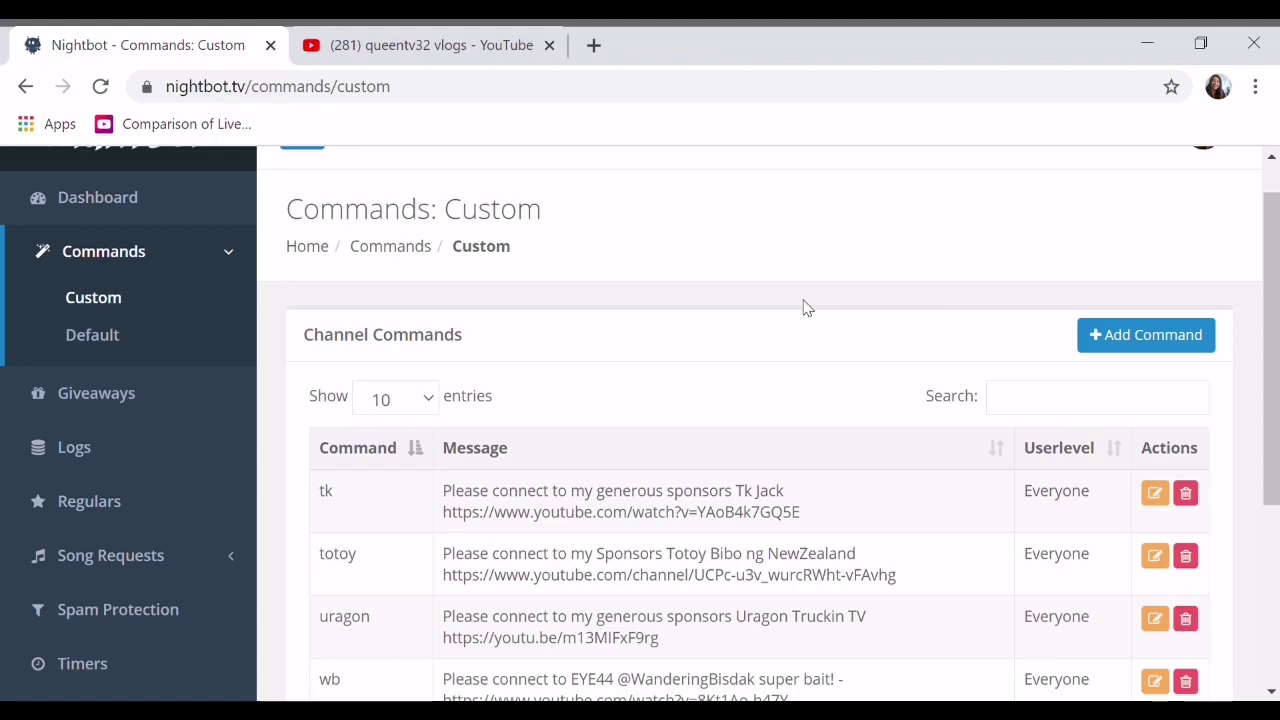
click(379, 46)
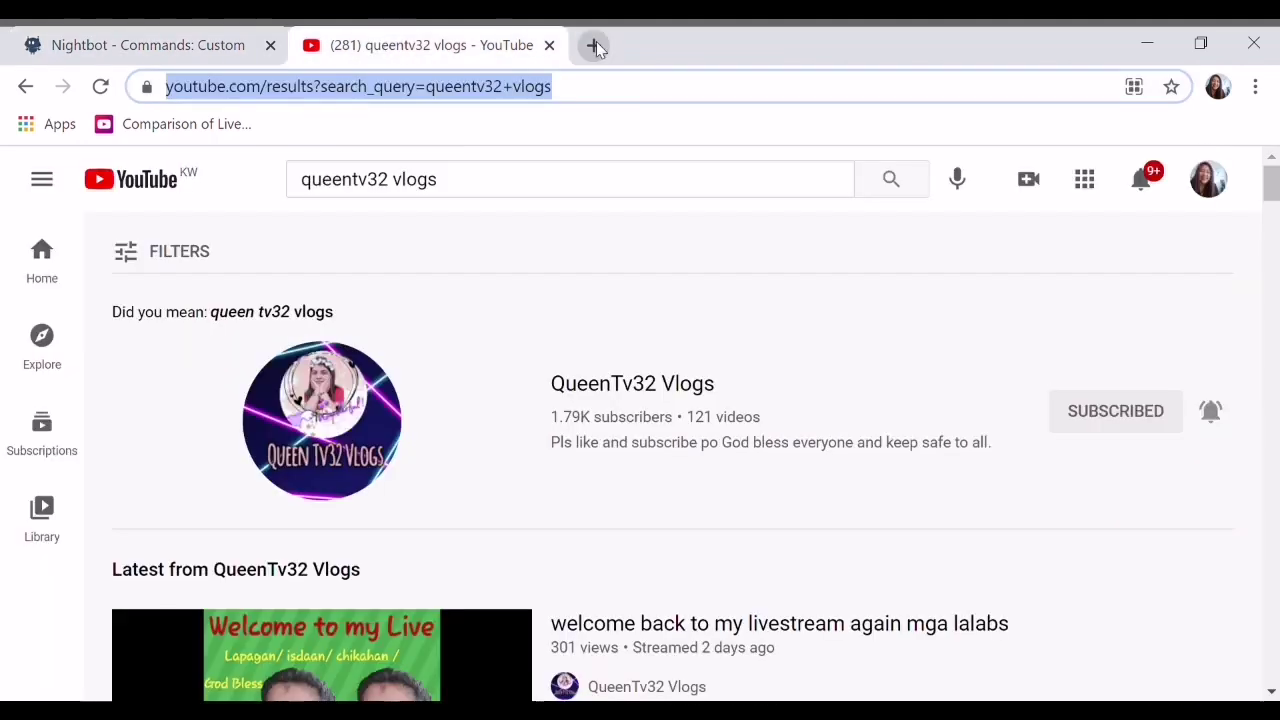
- Open StreamYard in a new tab, dismiss the payment notice and enter the Short Video Paangat Program studio
click(594, 45)
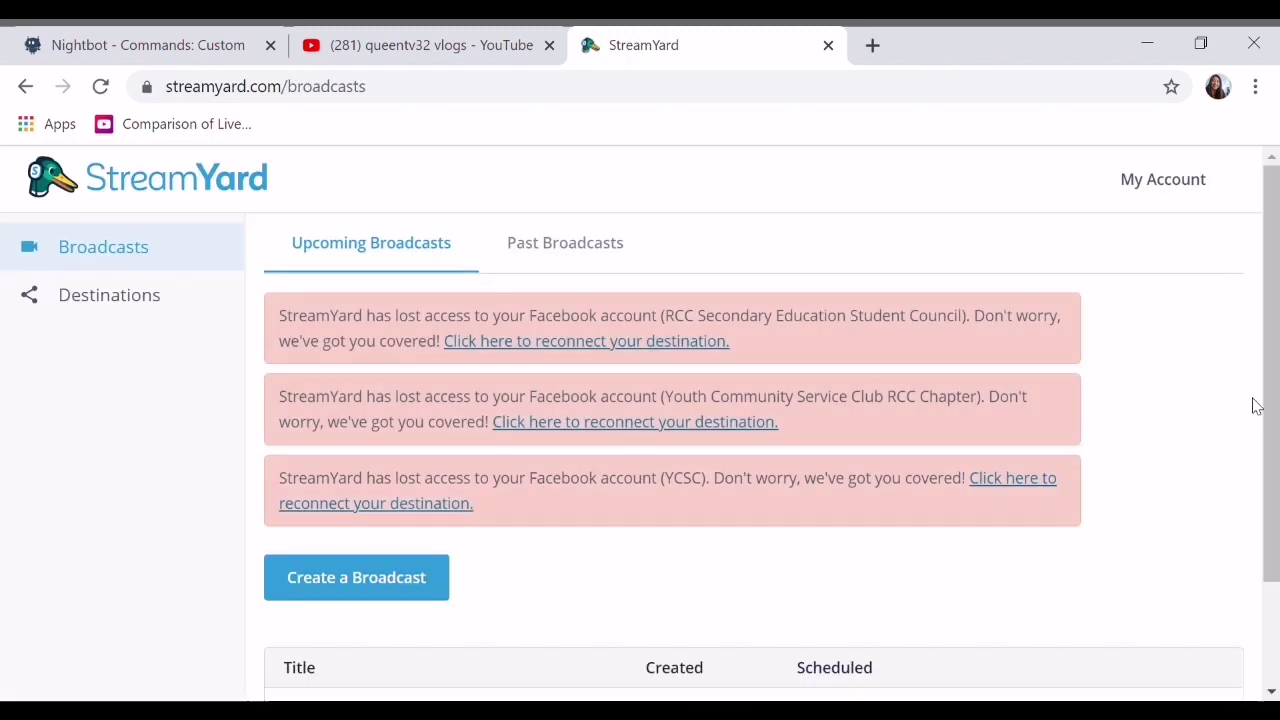
drag(1271, 406, 1272, 540)
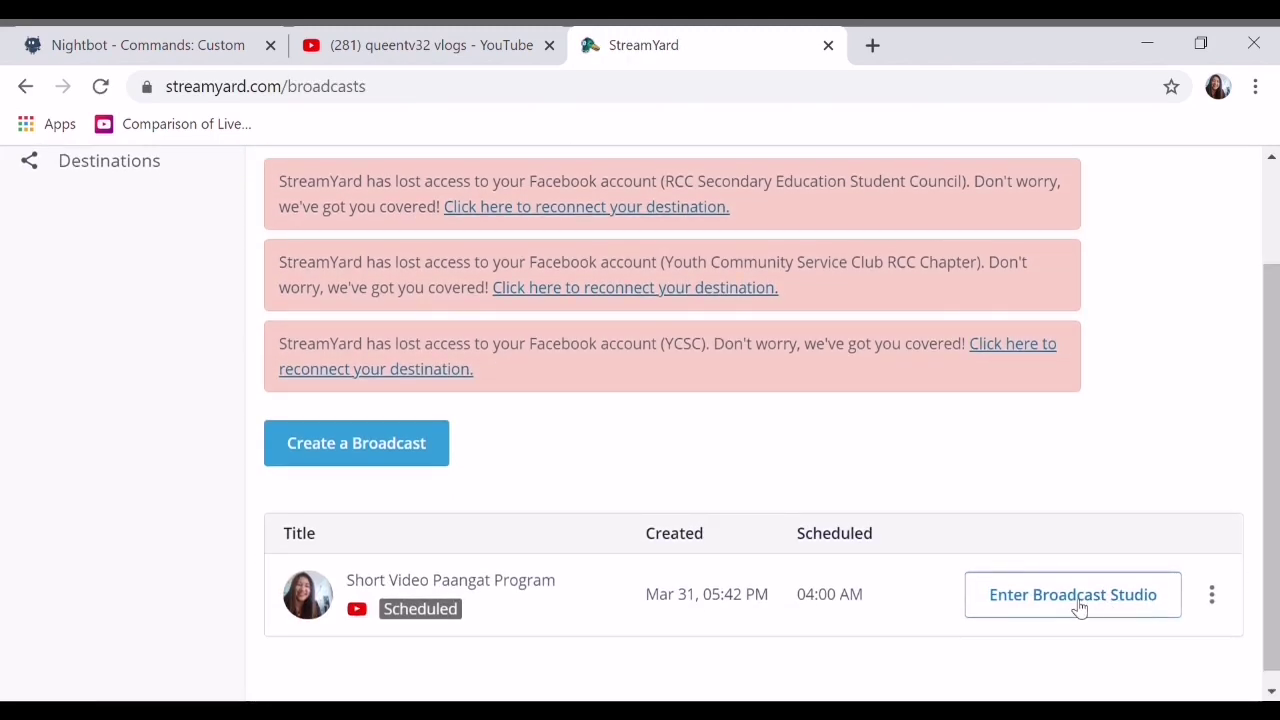
click(1085, 388)
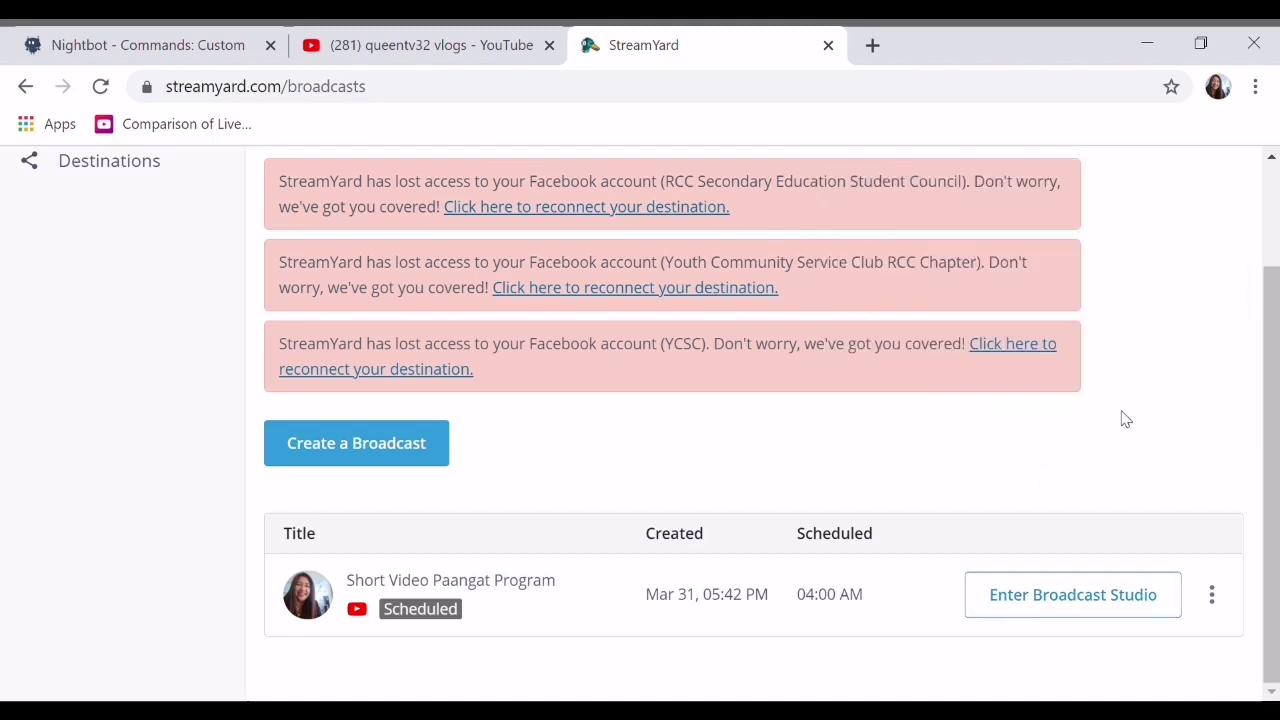
click(1068, 596)
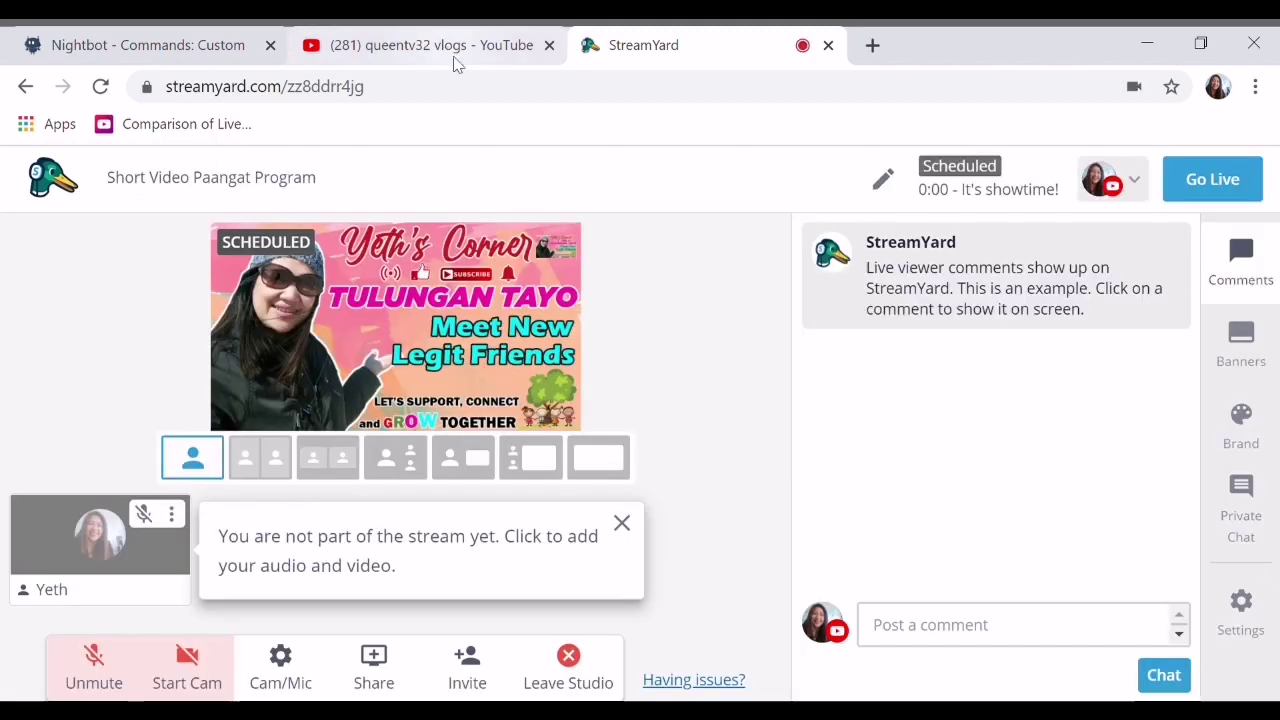
- Post the comment 'Queen' in the studio chat, then close the studio
click(962, 630)
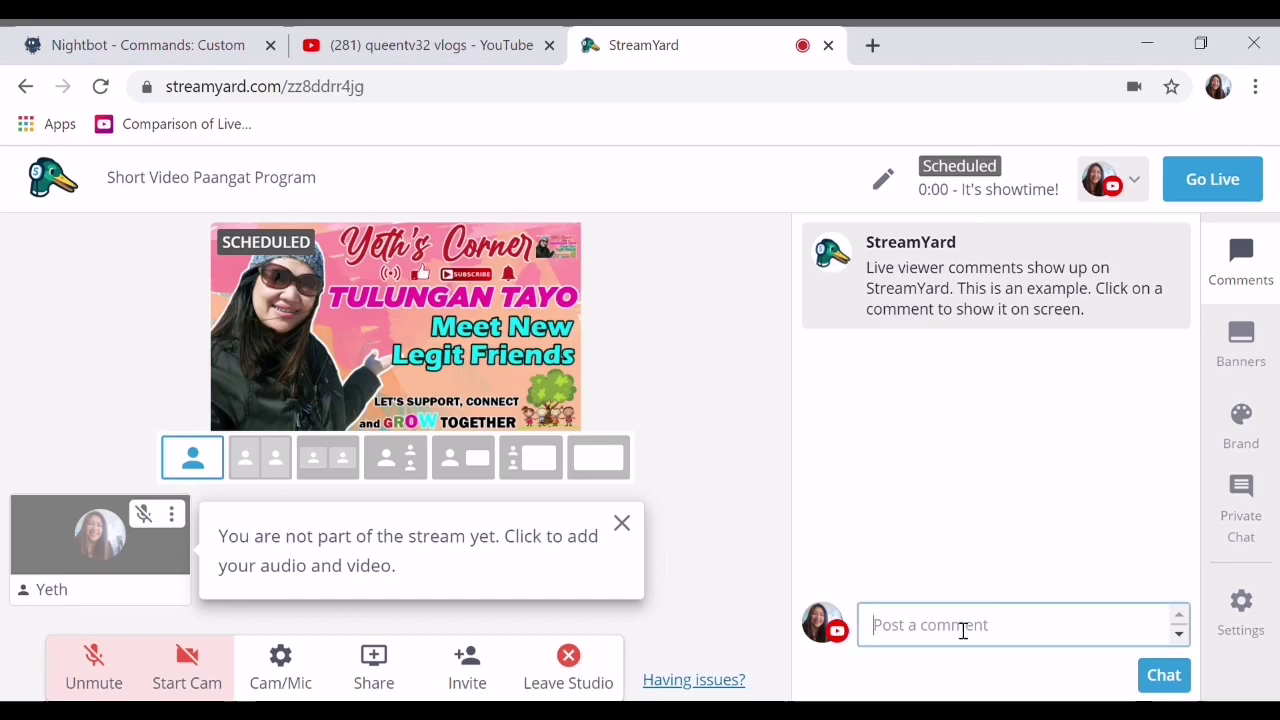
text(Q)
text(uenn)
key(Return)
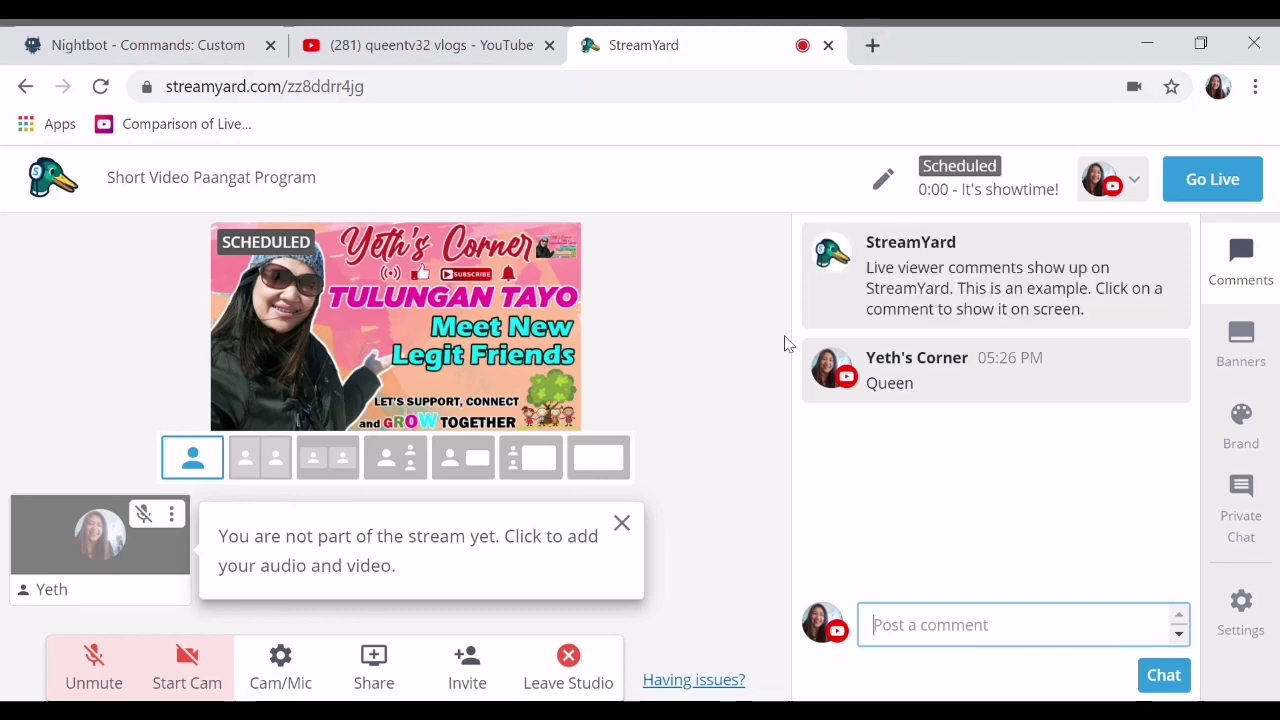
mouse_move(944, 276)
click(882, 179)
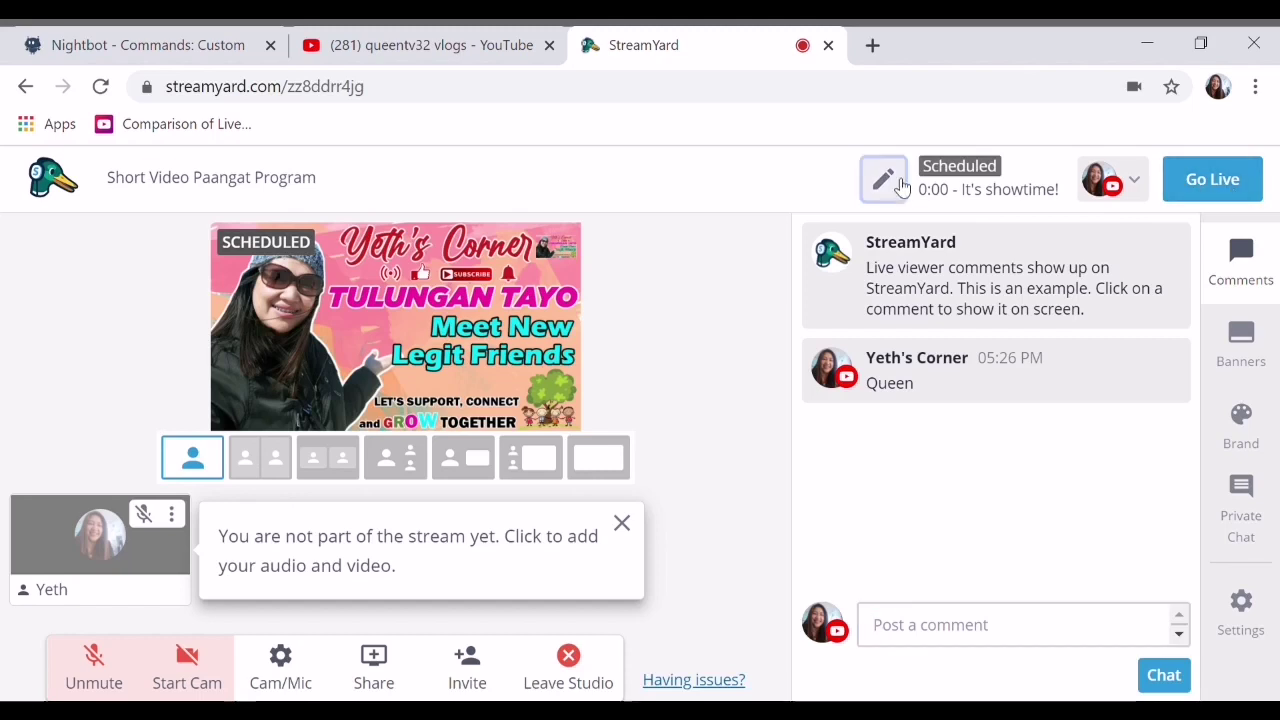
- Close the studio tab and reopen StreamYard from a new tab's shortcuts
click(828, 45)
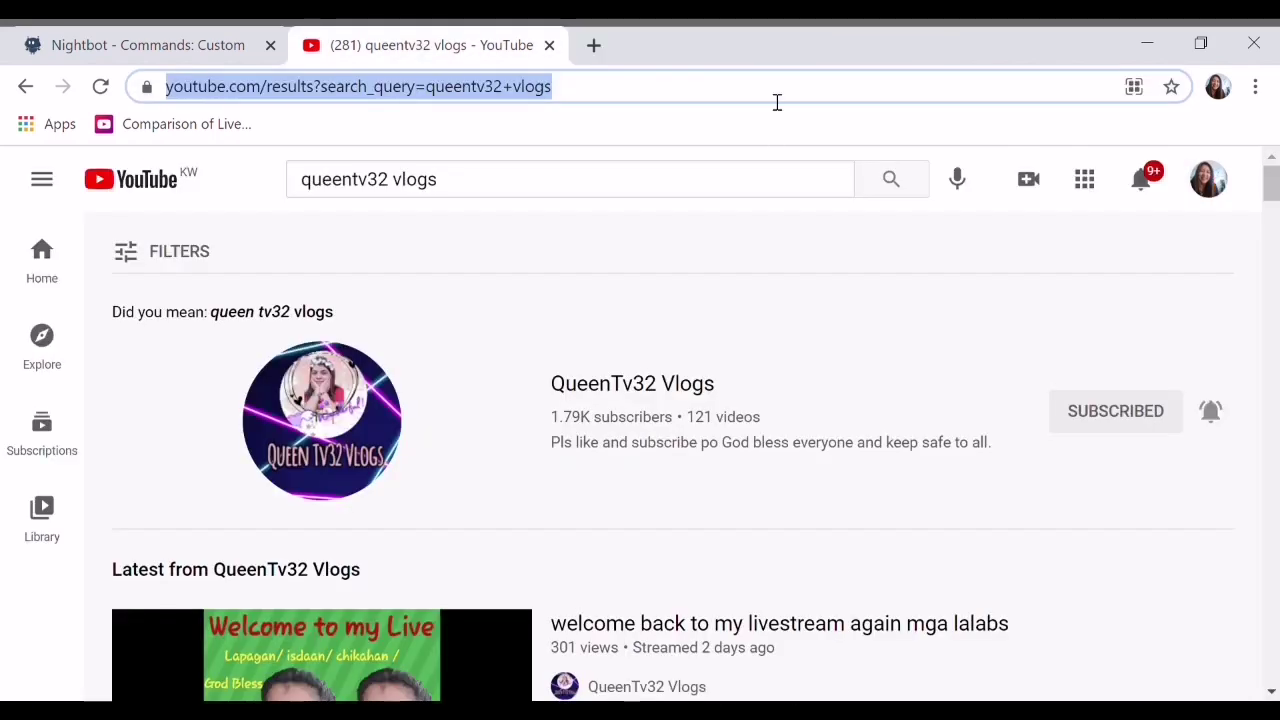
click(597, 46)
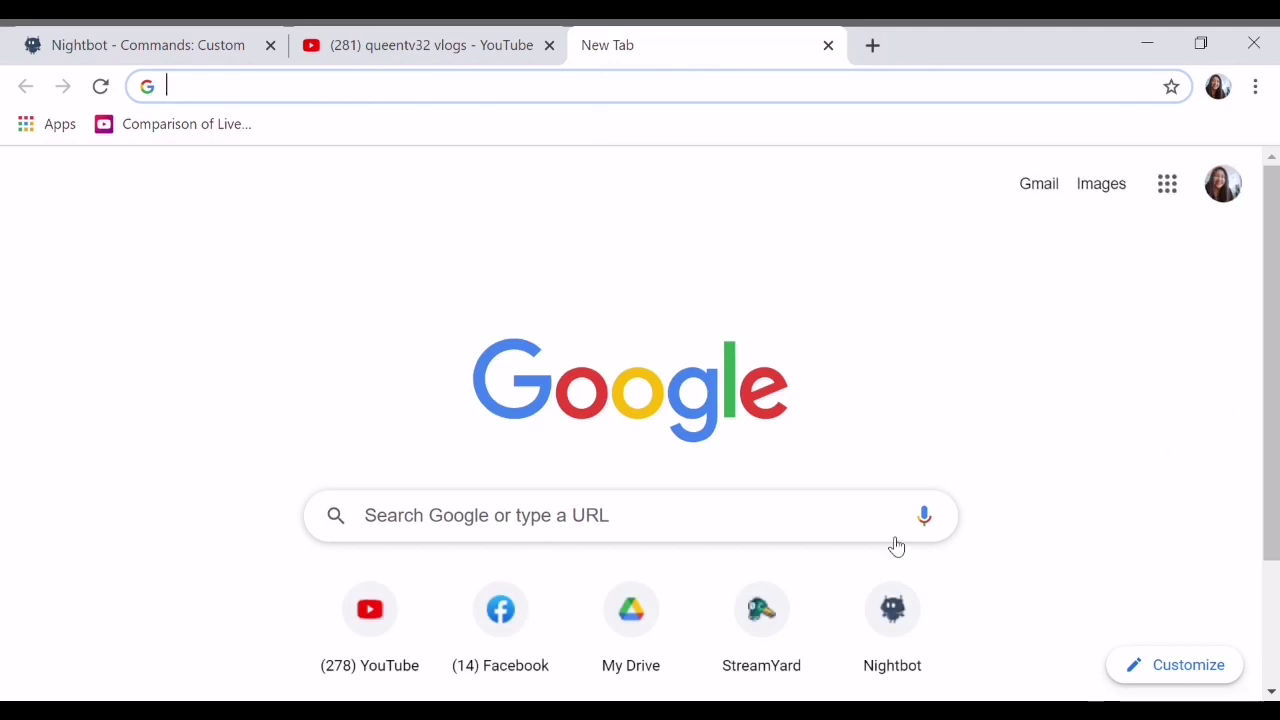
click(772, 622)
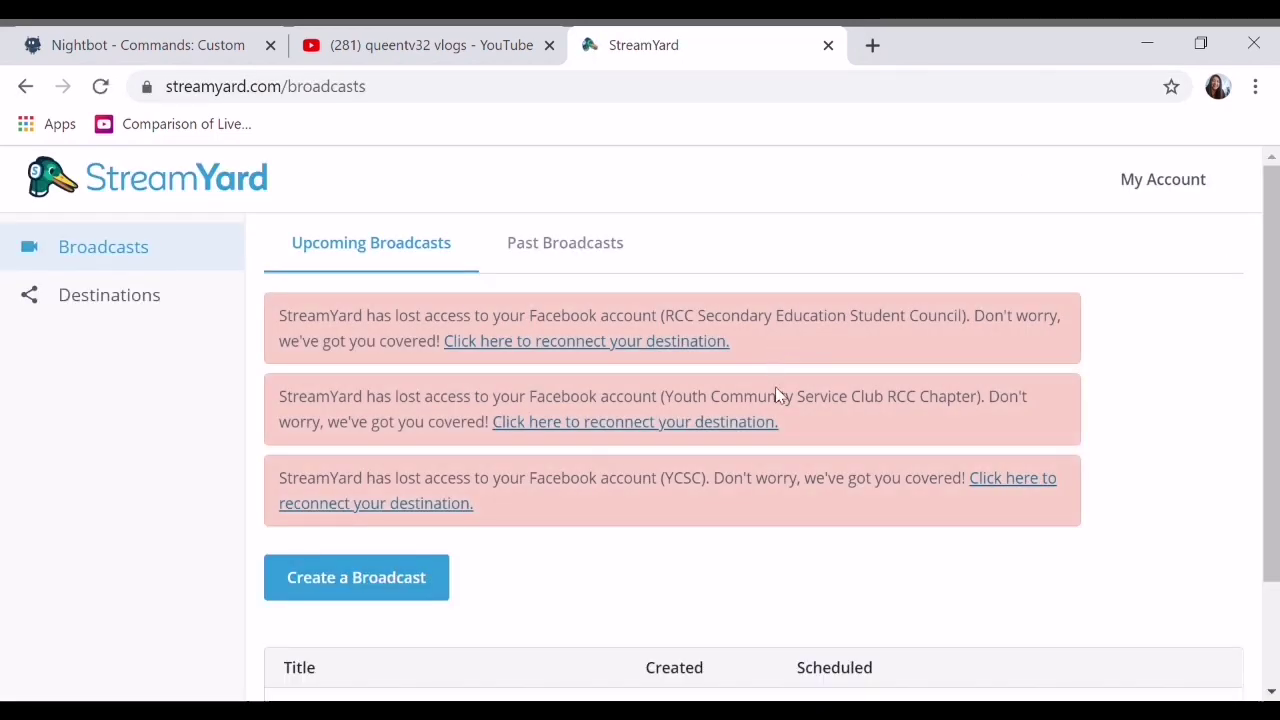
- Delete the Short Video Paangat Program broadcast, also on YouTube, and start a new broadcast
drag(1265, 422, 1257, 543)
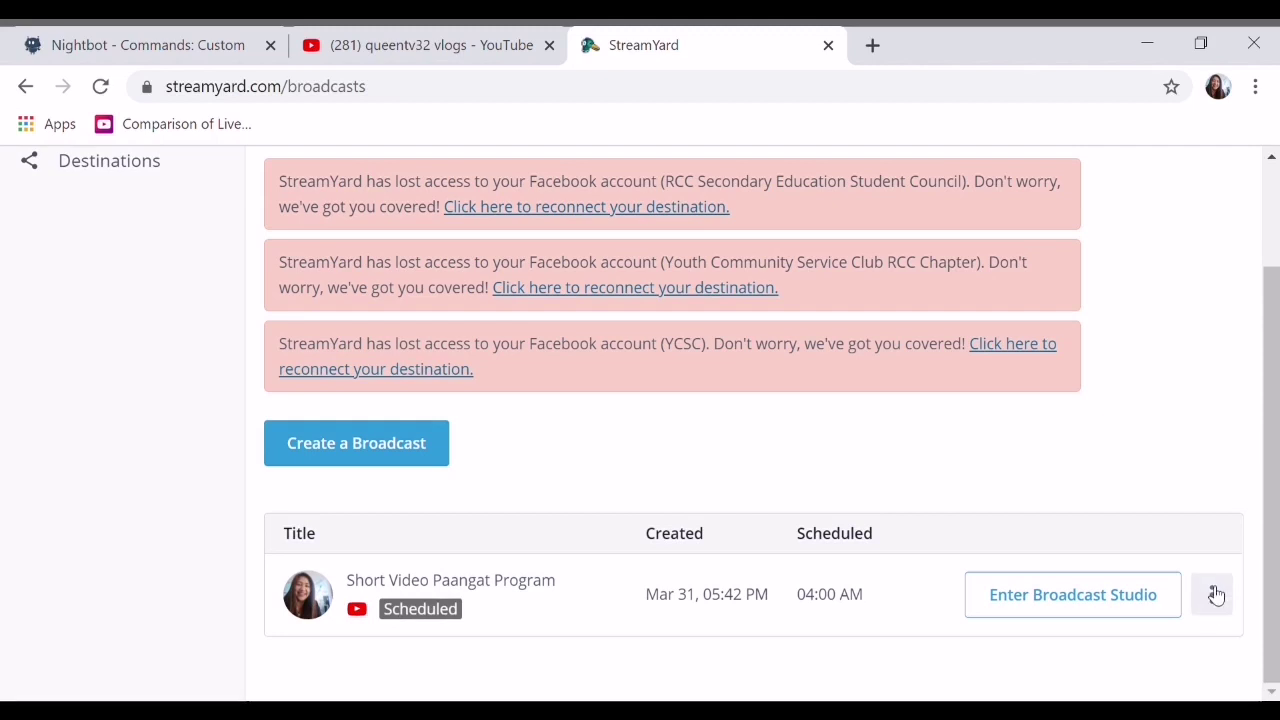
click(1216, 595)
click(1083, 604)
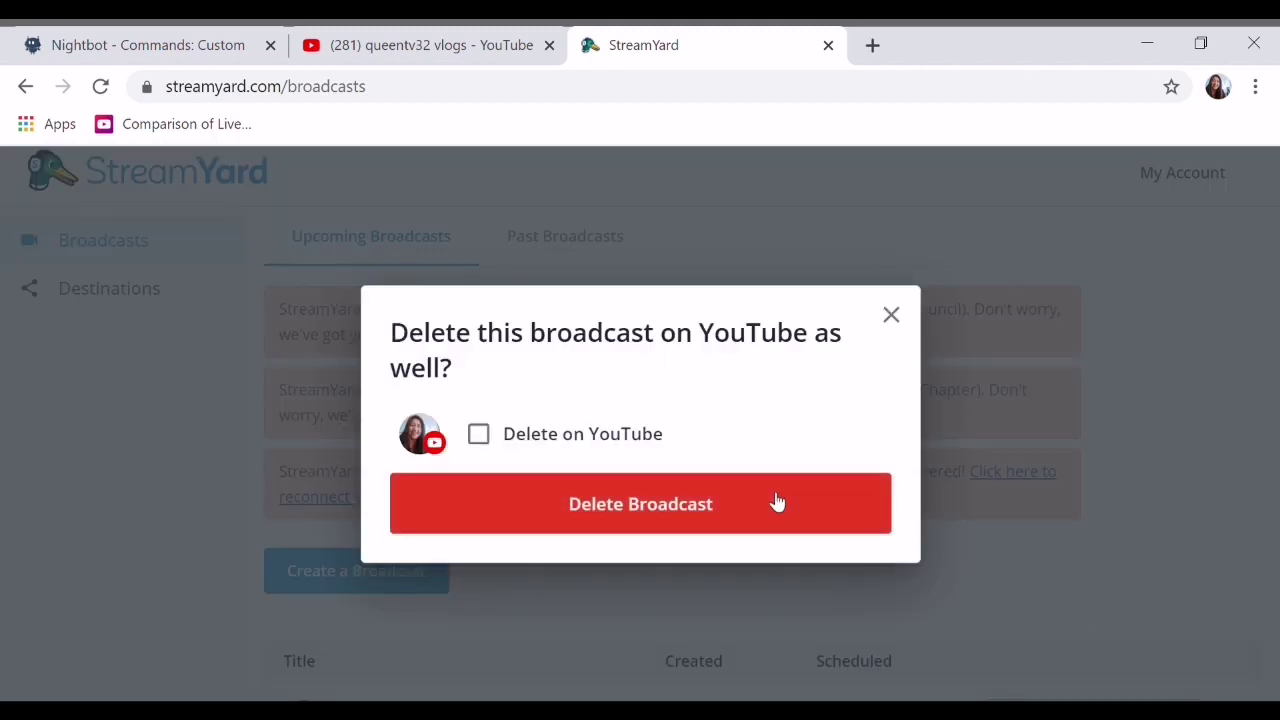
click(478, 433)
click(563, 502)
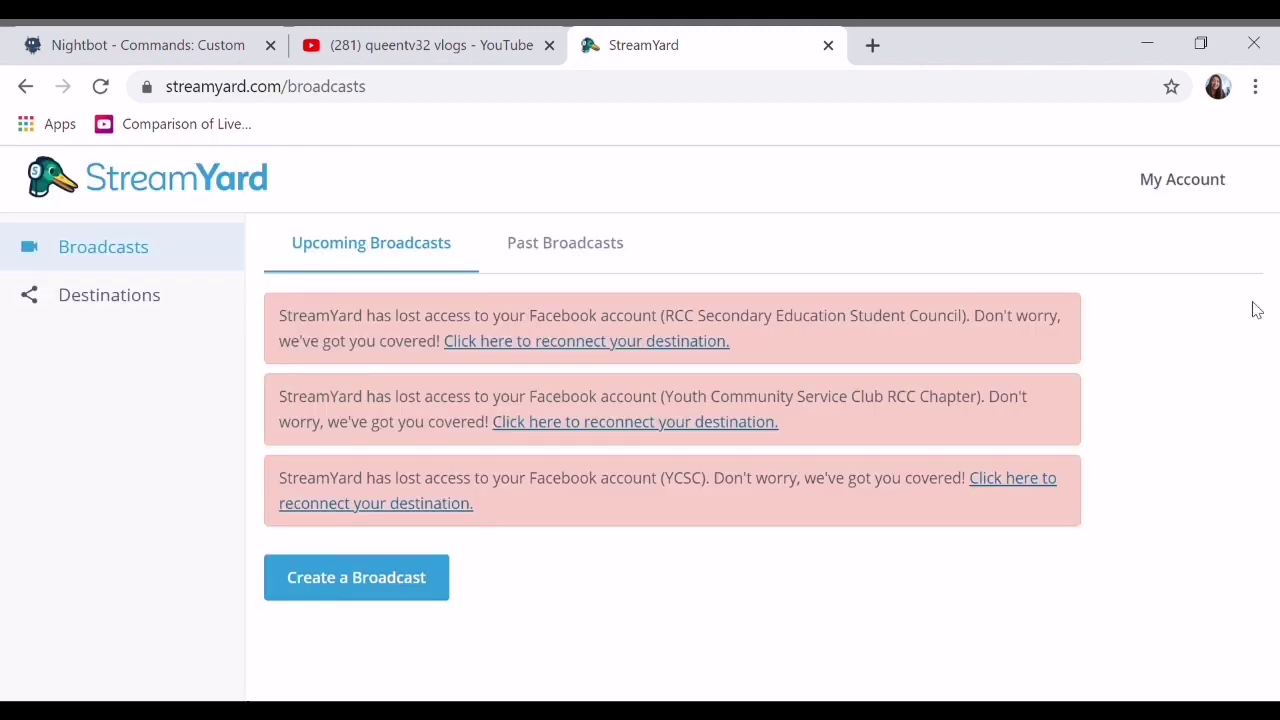
click(359, 595)
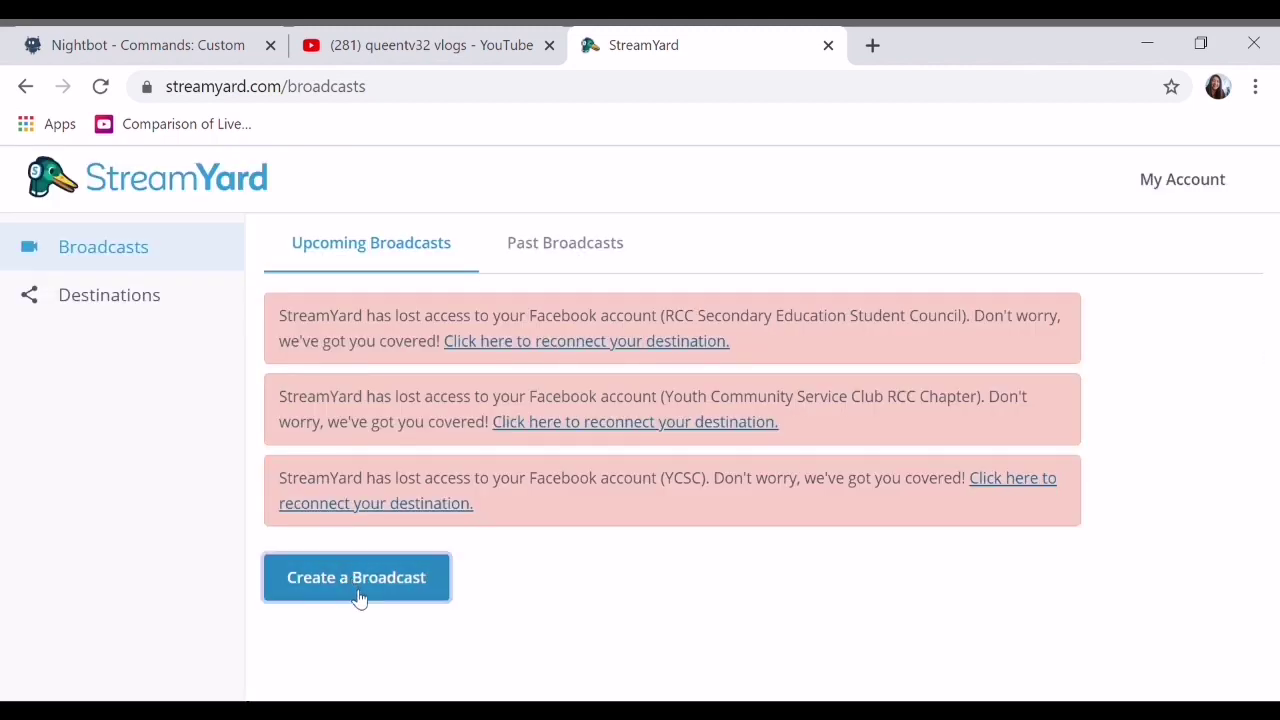
- Pick the YouTube channel destination, title it 'Short Video Paangat Program' and add a description
click(551, 289)
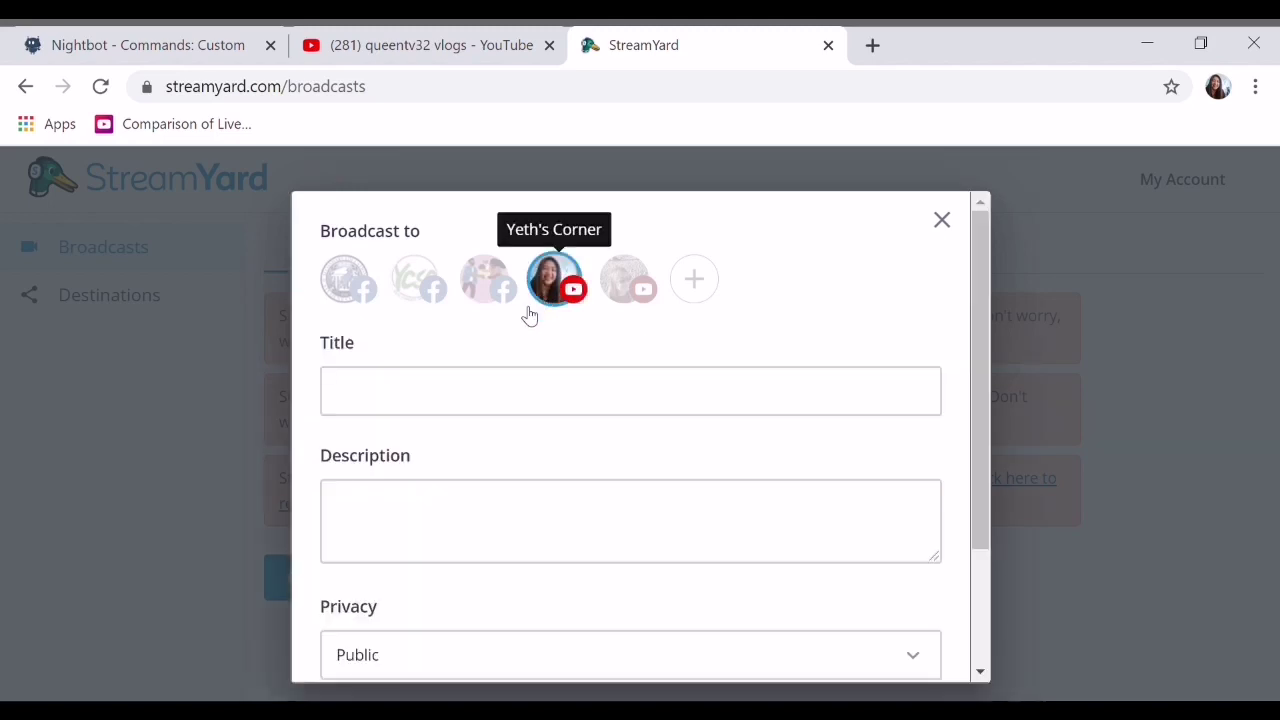
click(450, 397)
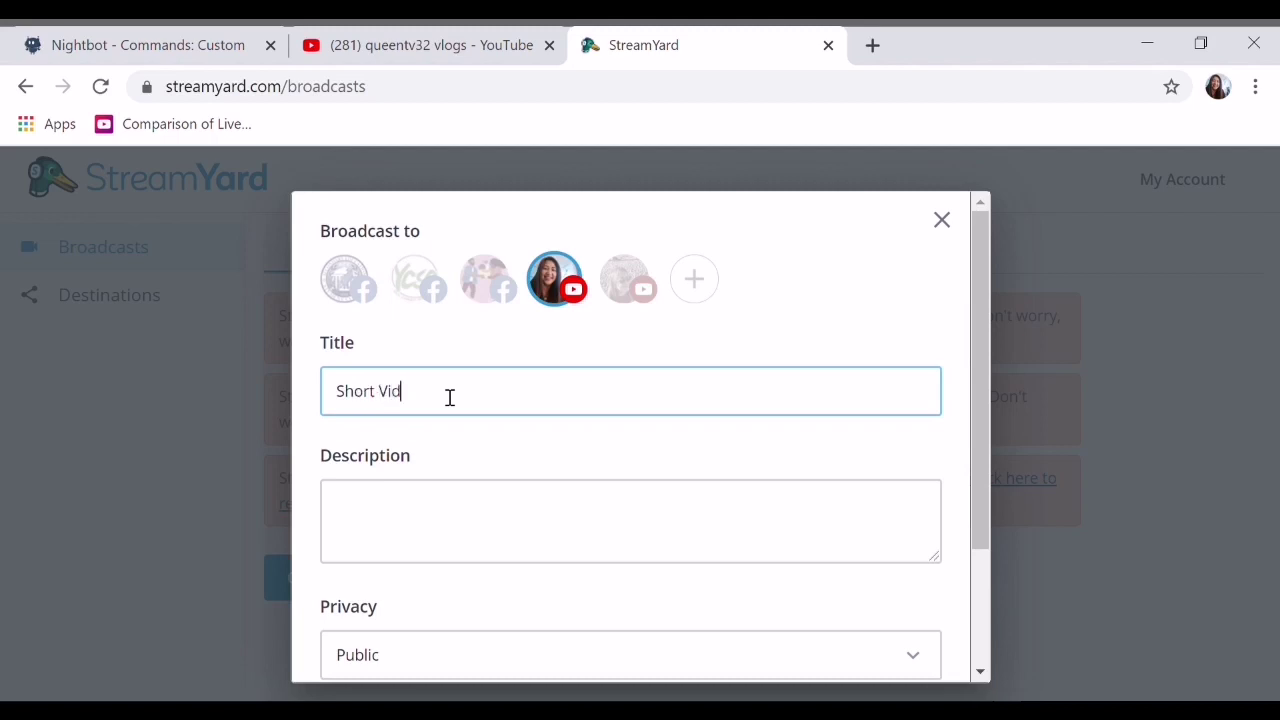
text(Short Video Paangat Program)
click(366, 504)
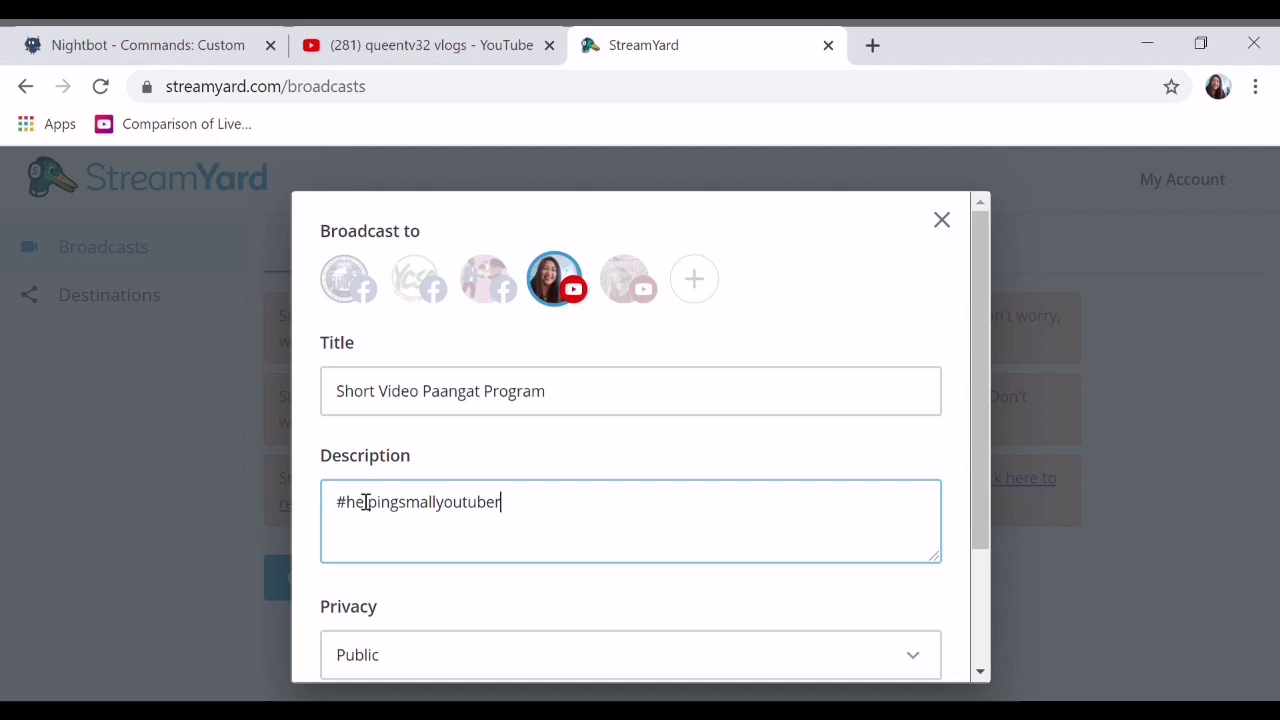
text(s)
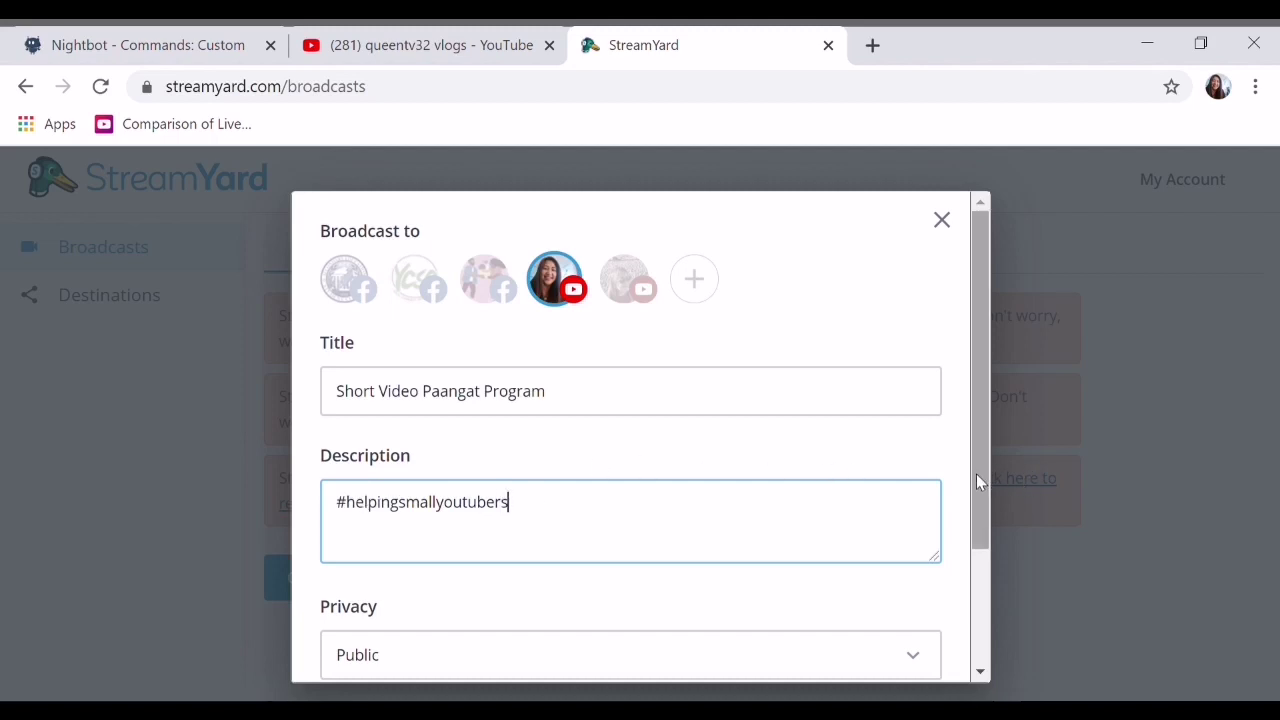
- Apply the thumbnail, schedule it for today at 06:00 PM, and create the broadcast
drag(977, 480, 994, 586)
click(337, 592)
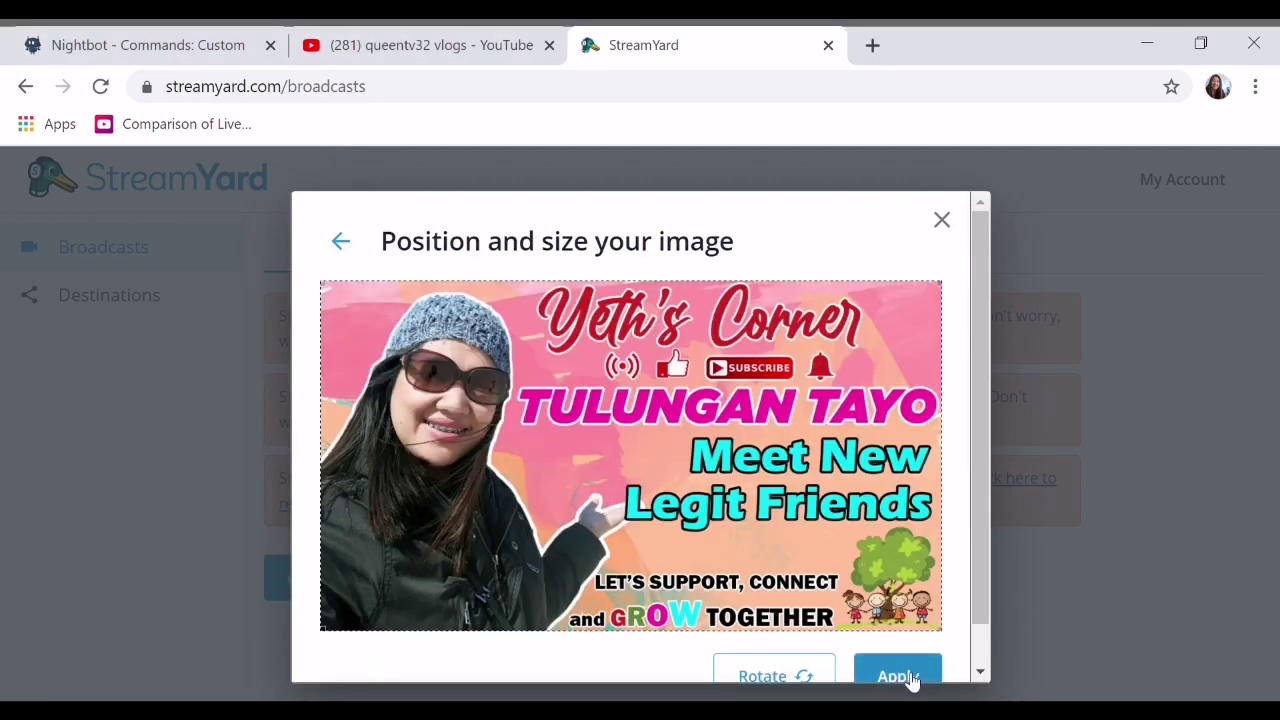
click(900, 676)
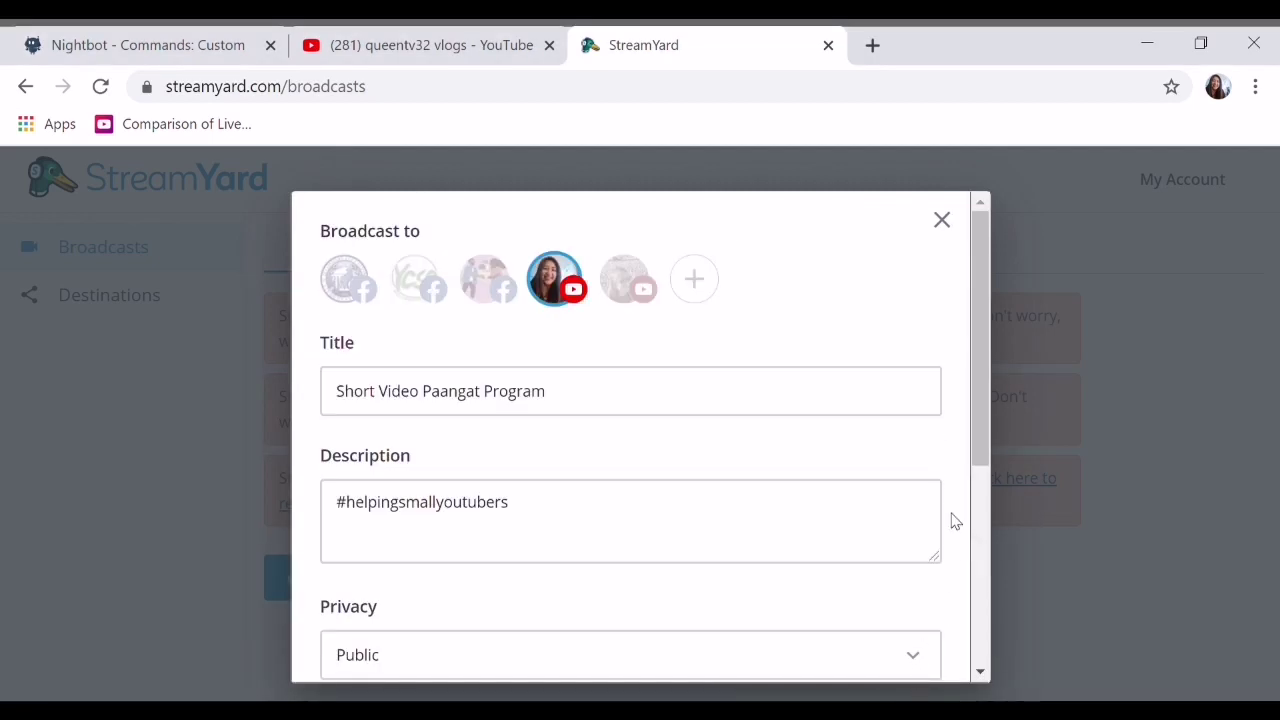
drag(974, 449, 929, 649)
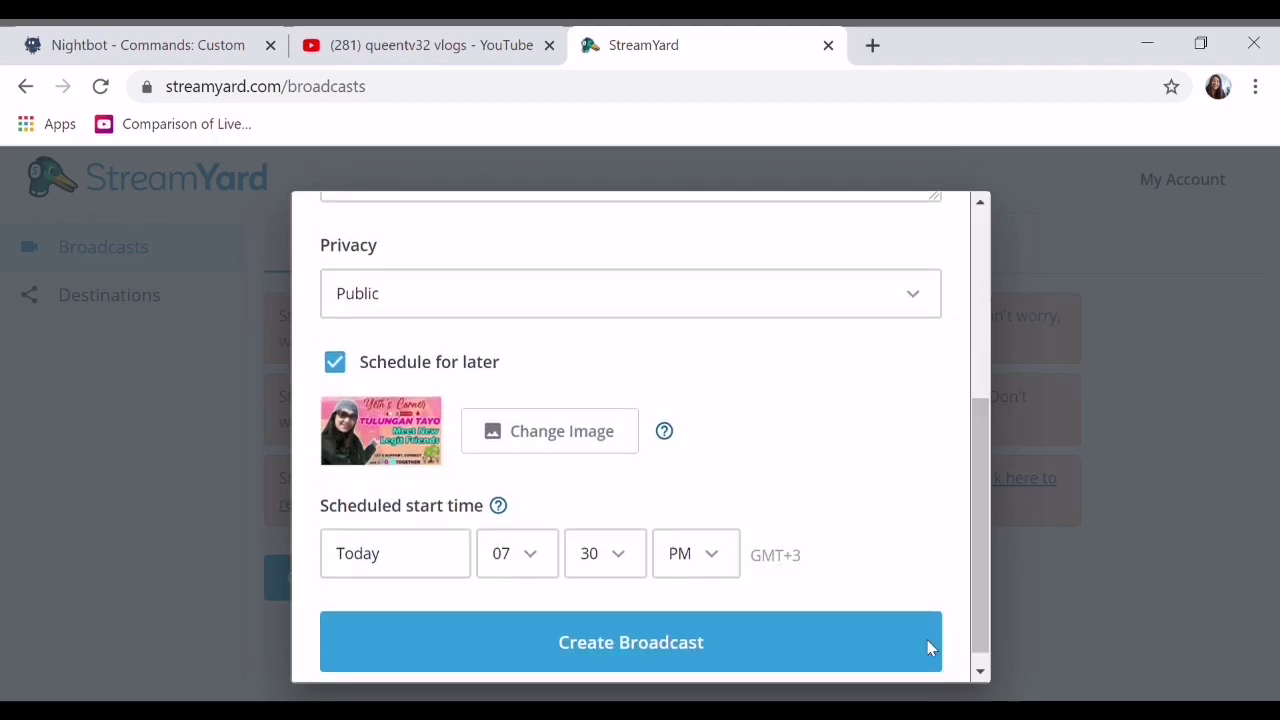
click(527, 555)
key(Up)
click(630, 562)
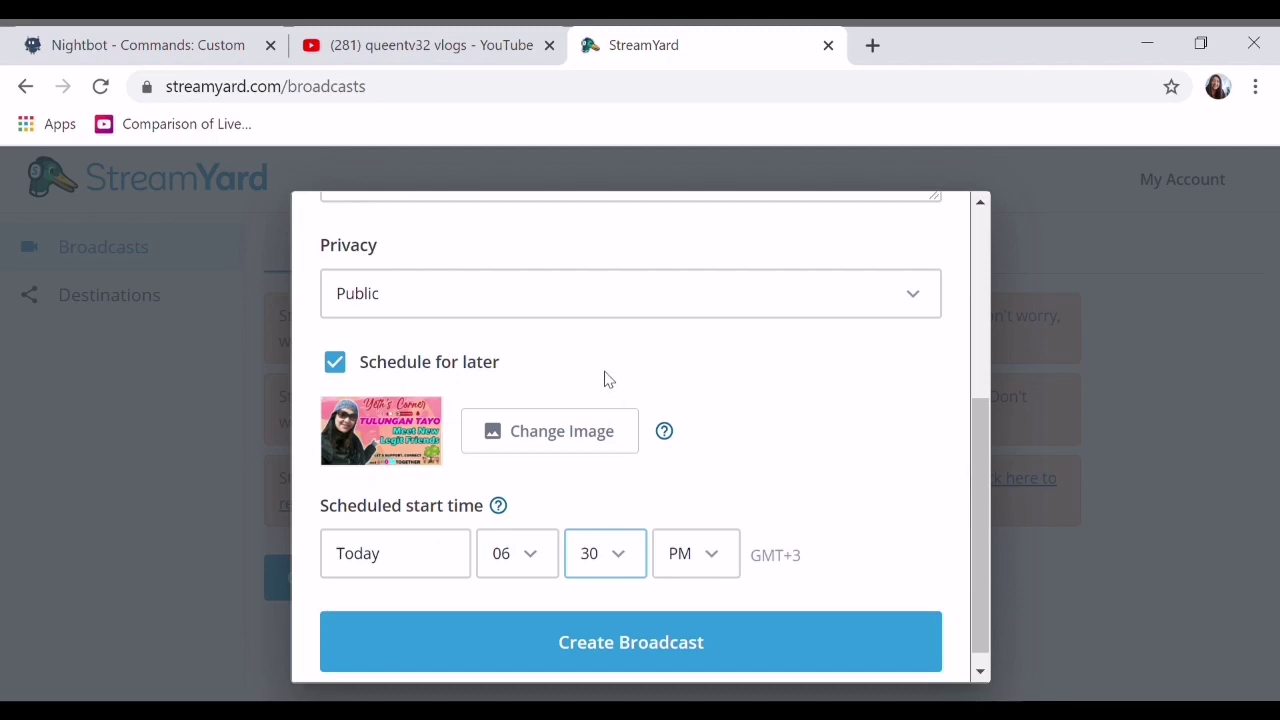
key(Up)
key(Up)
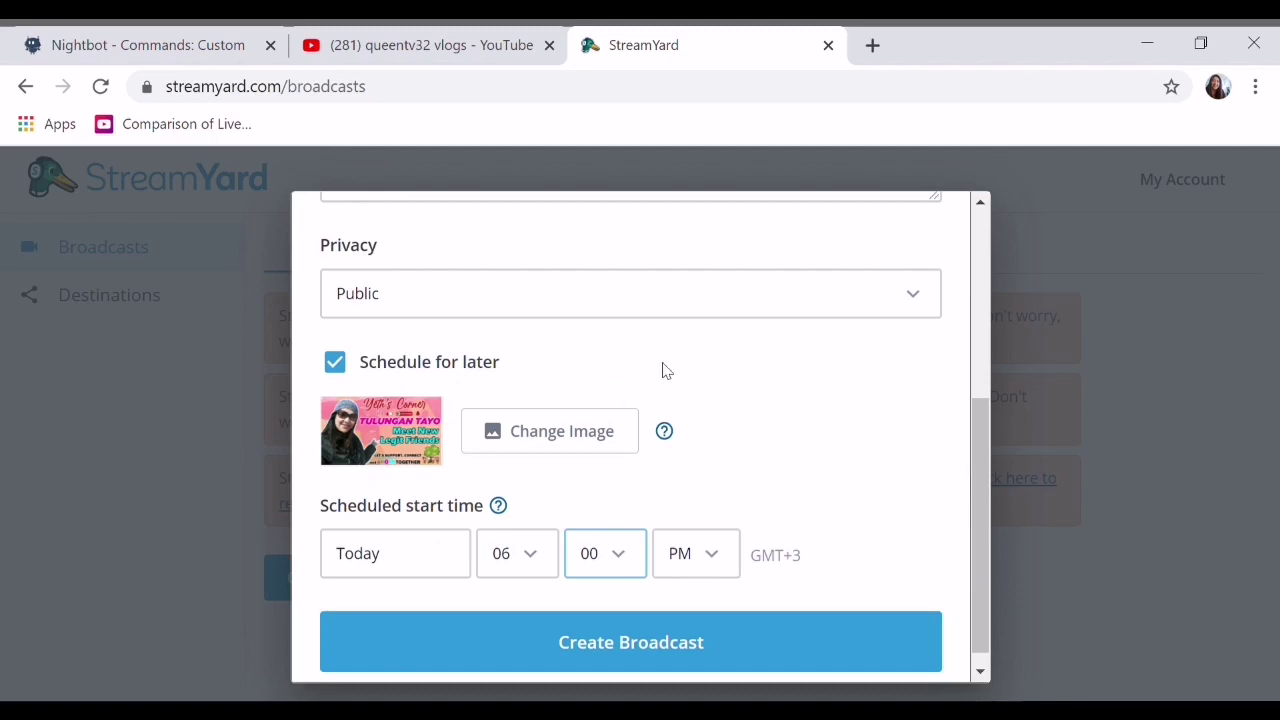
click(674, 643)
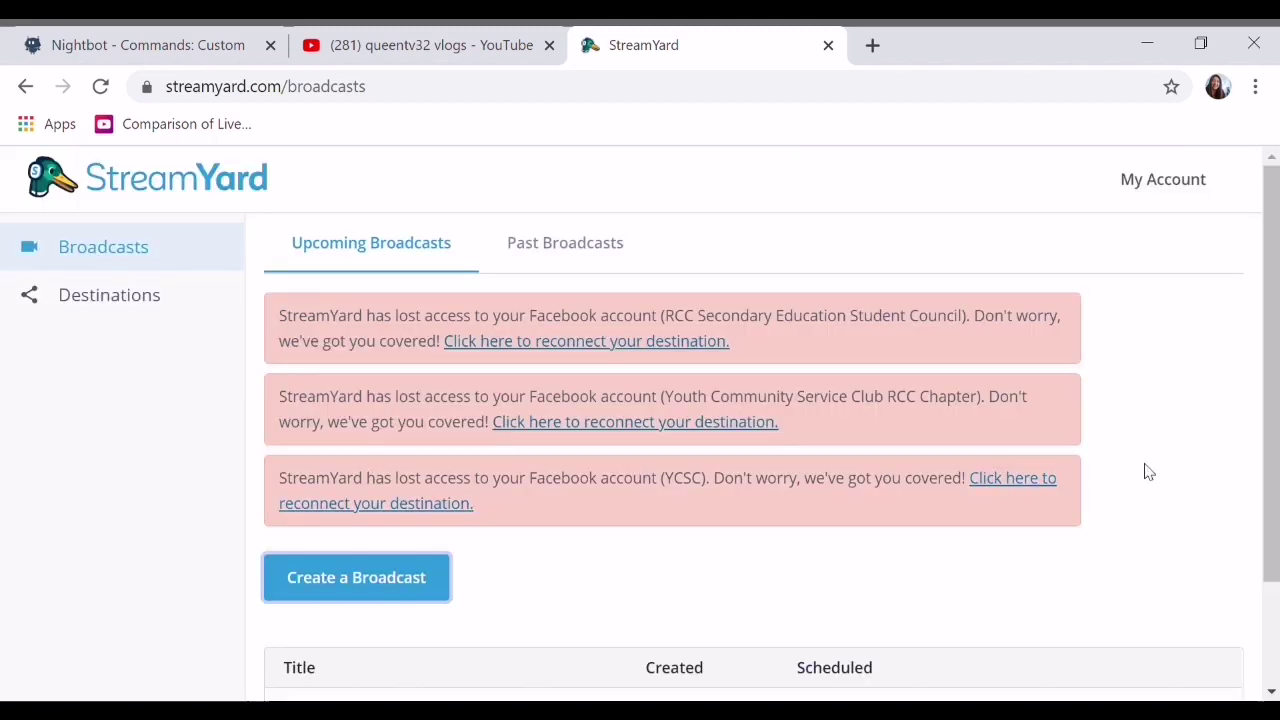
- Join the new broadcast's studio with the mic muted and camera off, then open a new tab
drag(1272, 452, 1276, 622)
click(1092, 596)
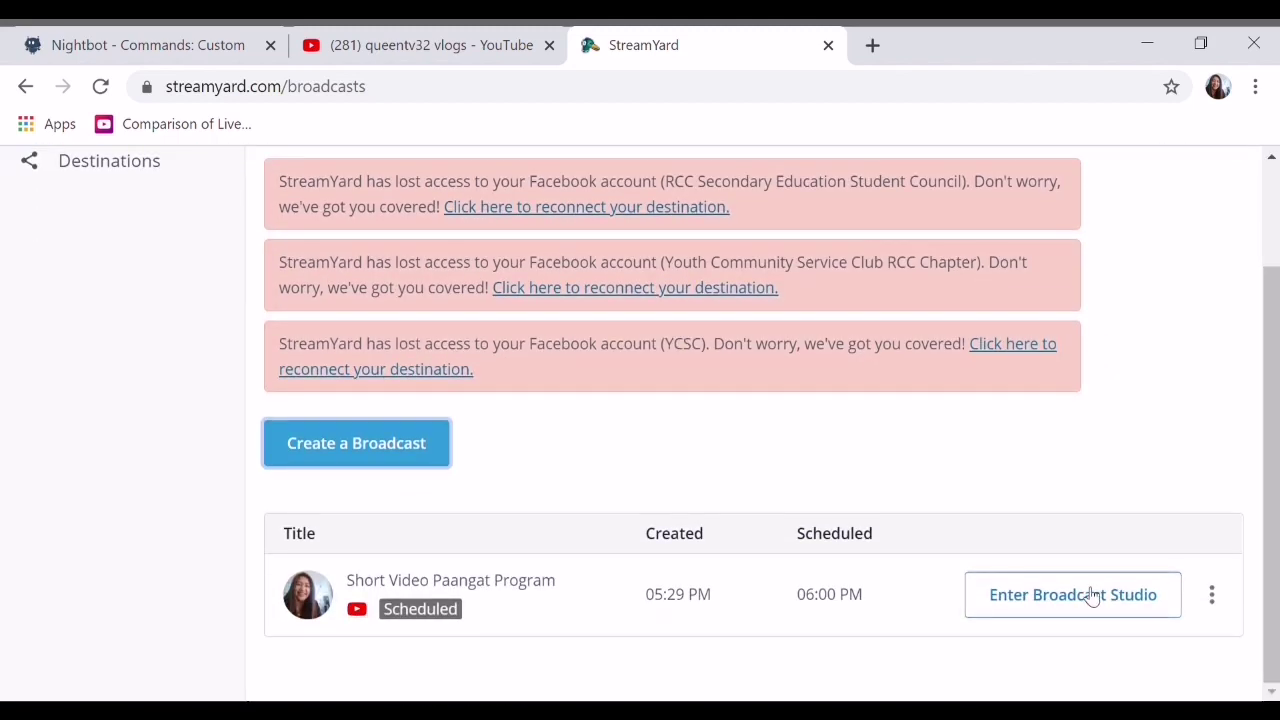
click(1092, 596)
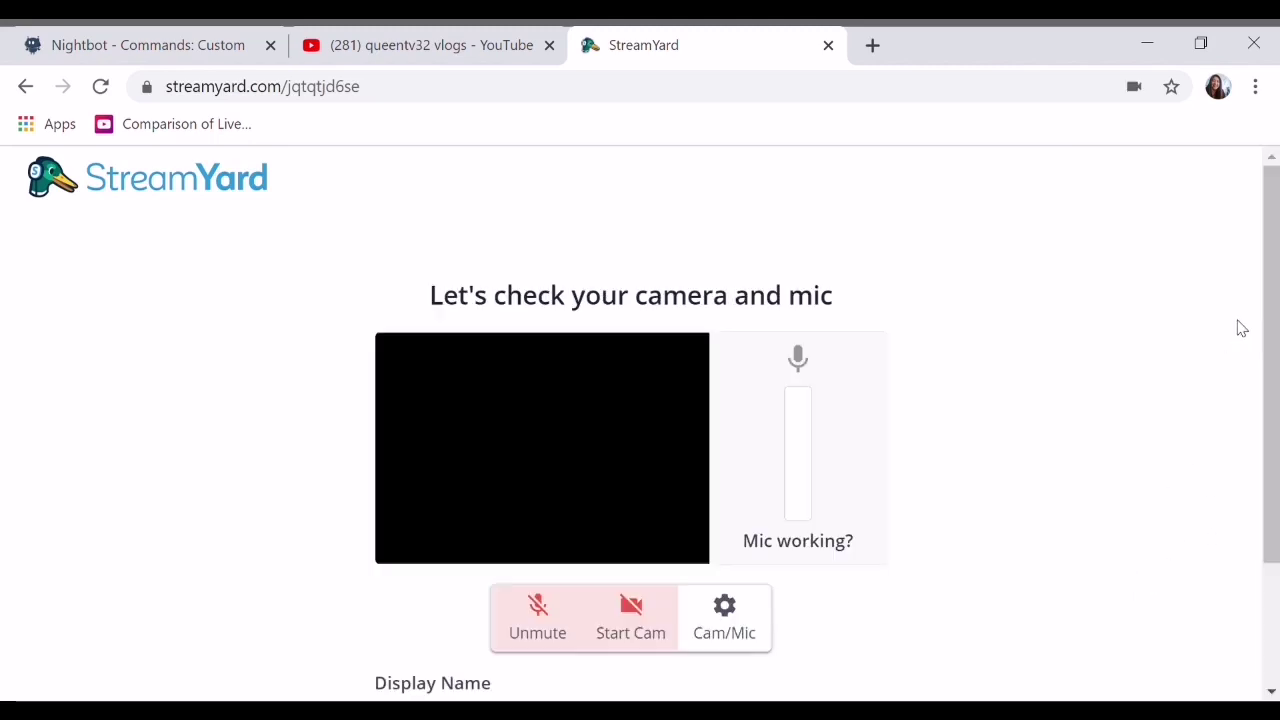
click(537, 628)
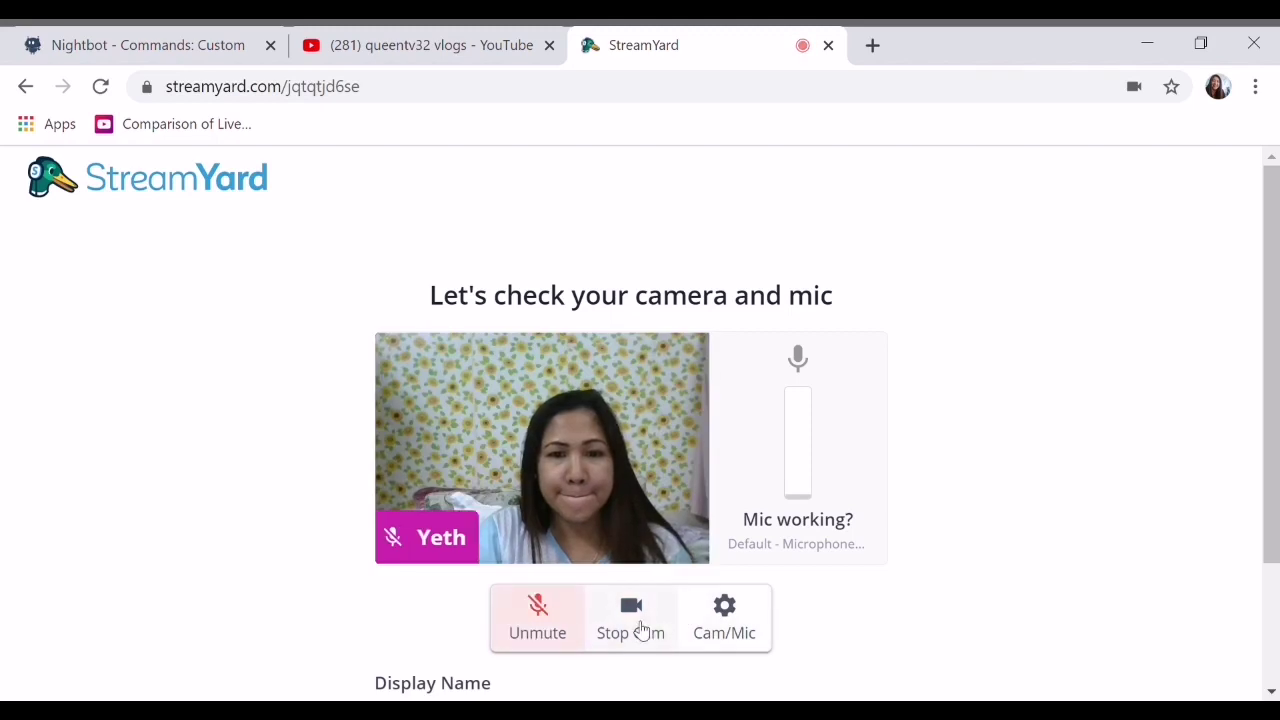
click(645, 625)
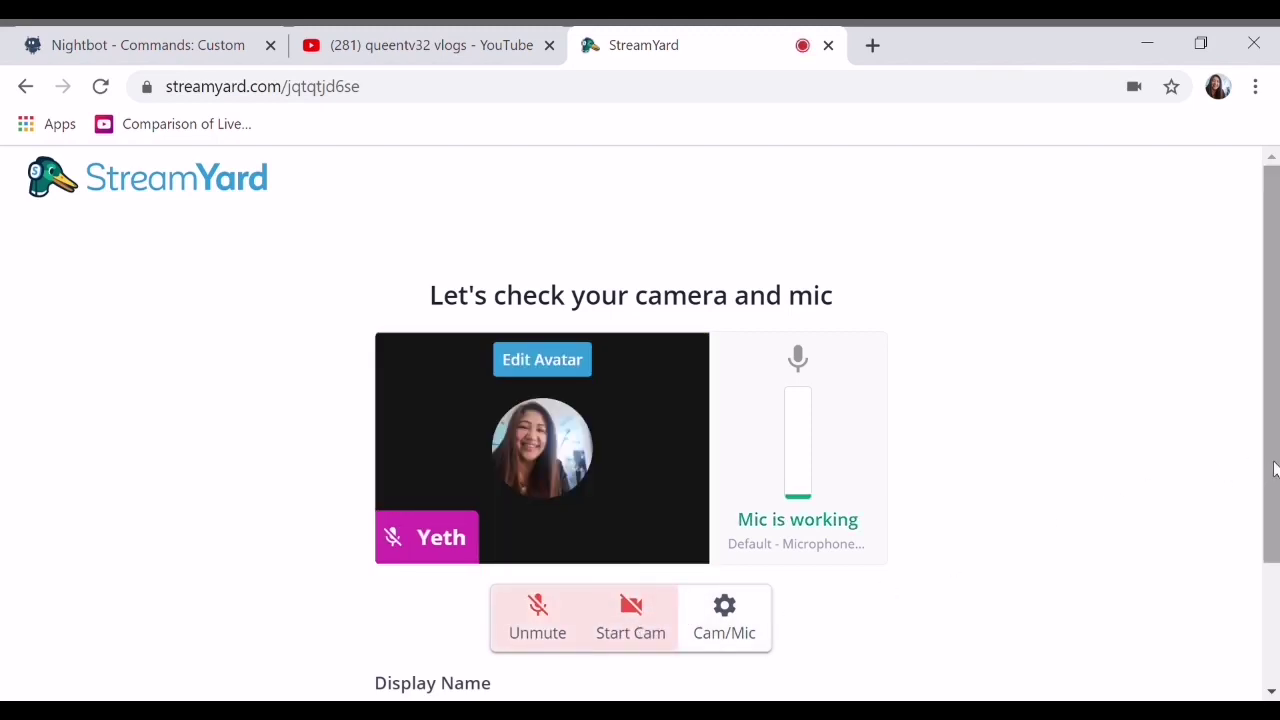
scroll(1274, 466, down, 2)
click(560, 652)
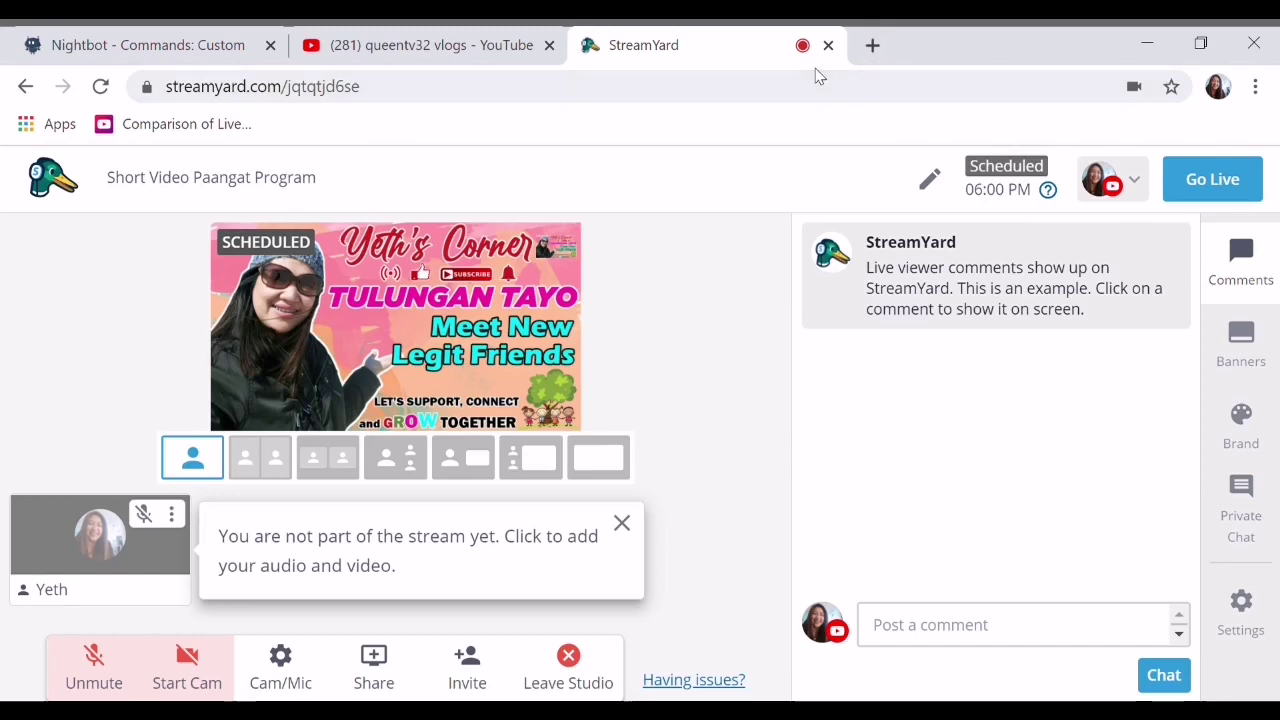
click(874, 47)
- Load YouTube, go to your channel and open the scheduled stream via a yeth's corner search
click(398, 618)
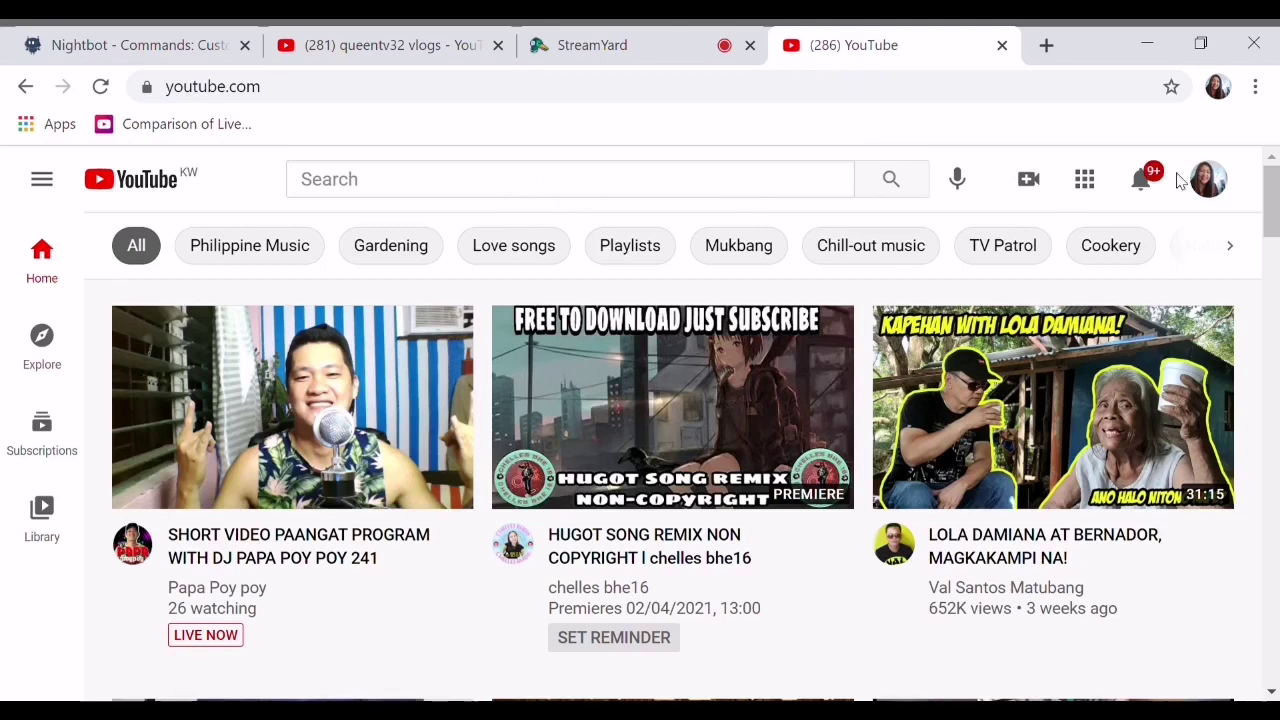
click(1207, 190)
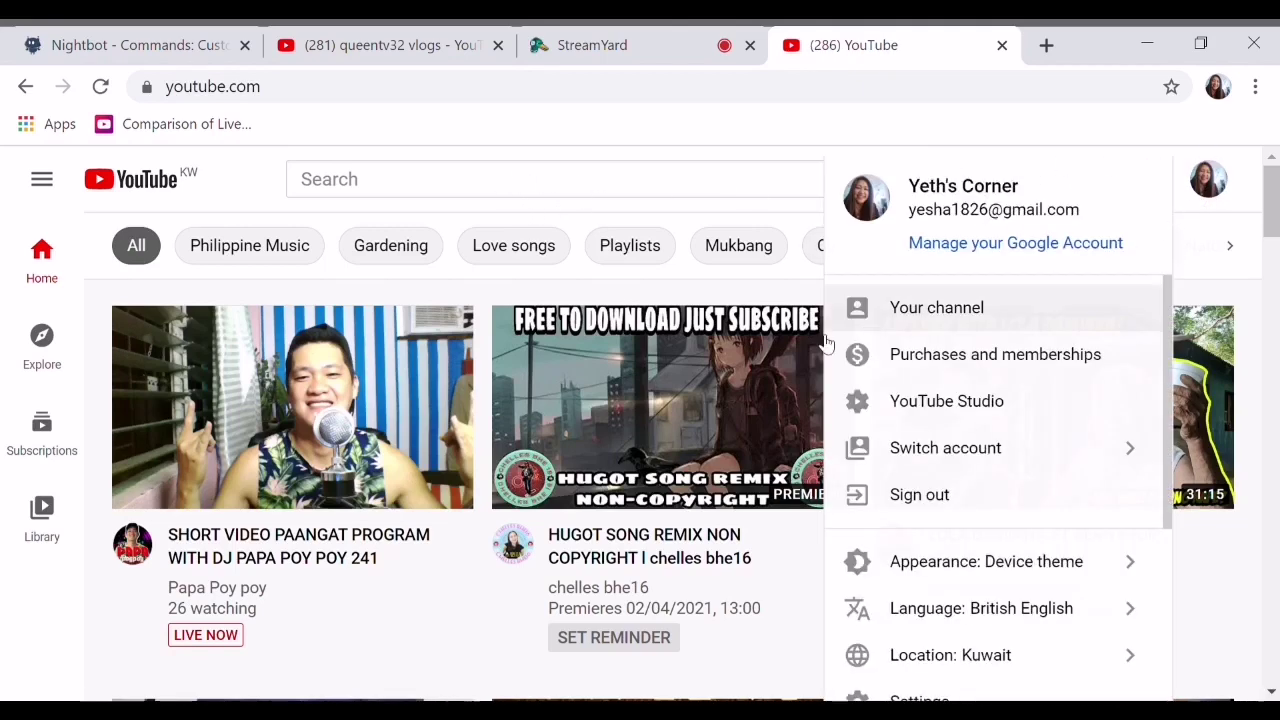
click(912, 310)
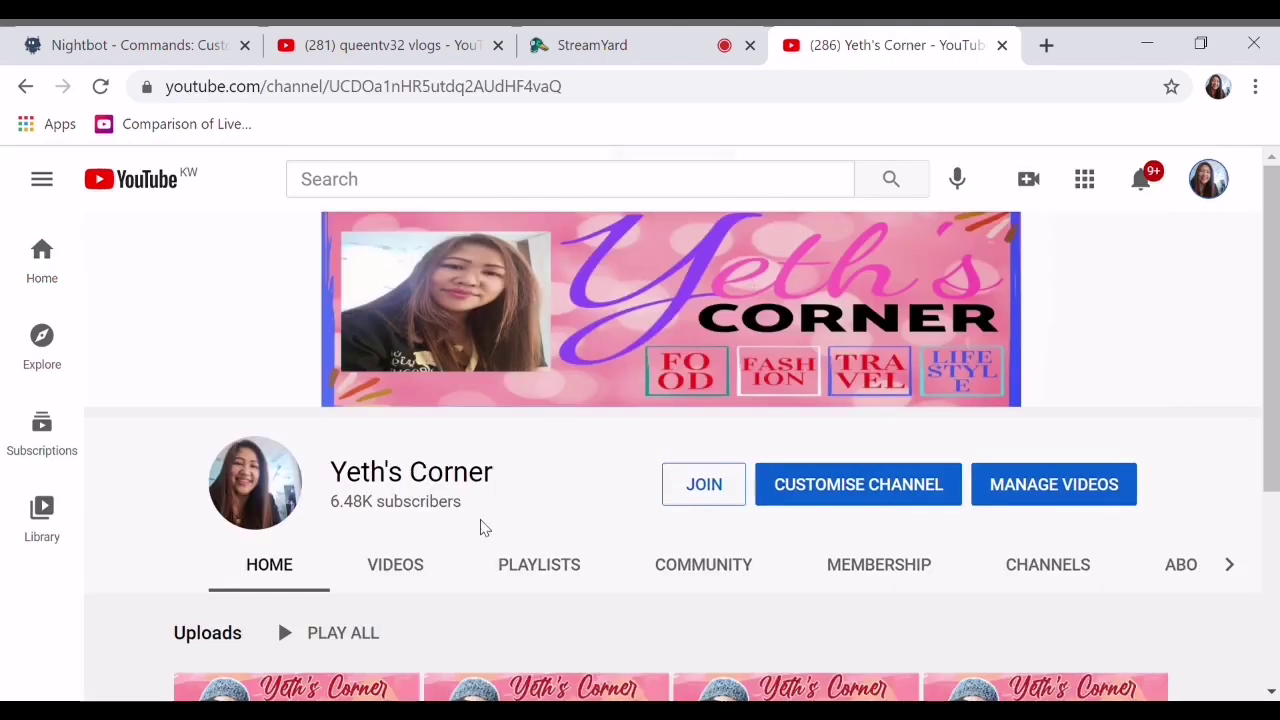
drag(1262, 352, 1276, 487)
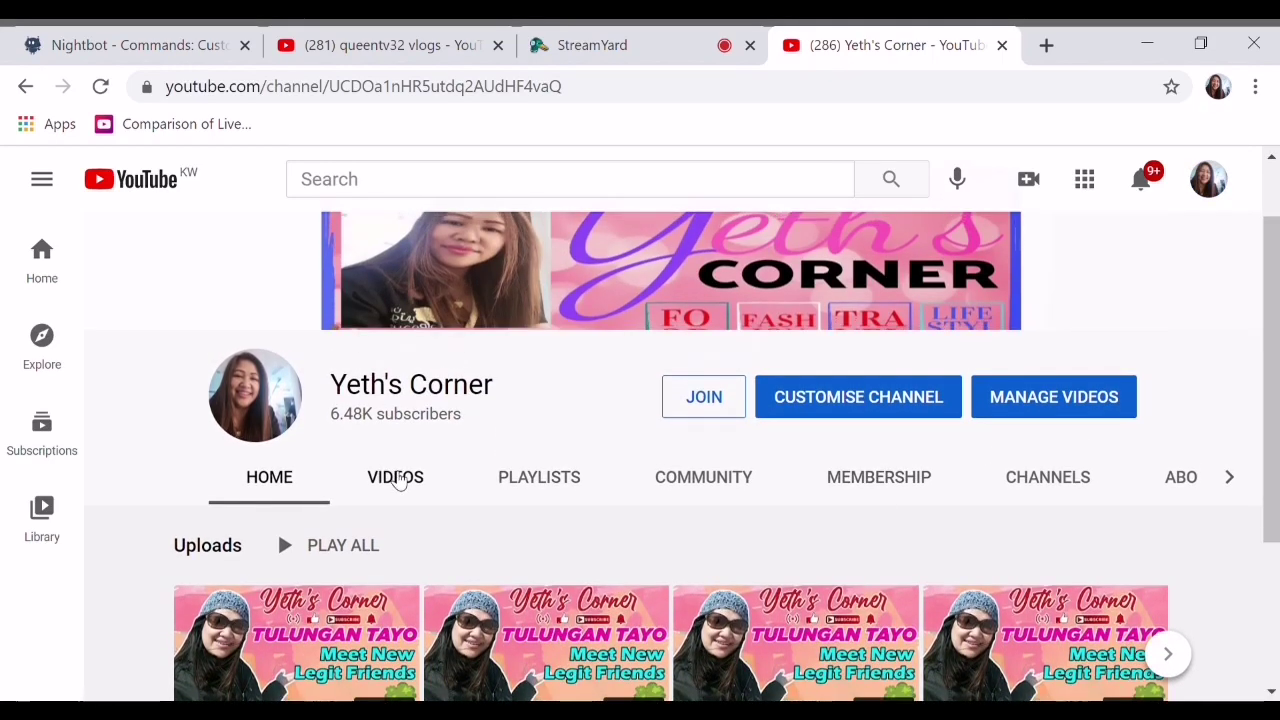
click(395, 181)
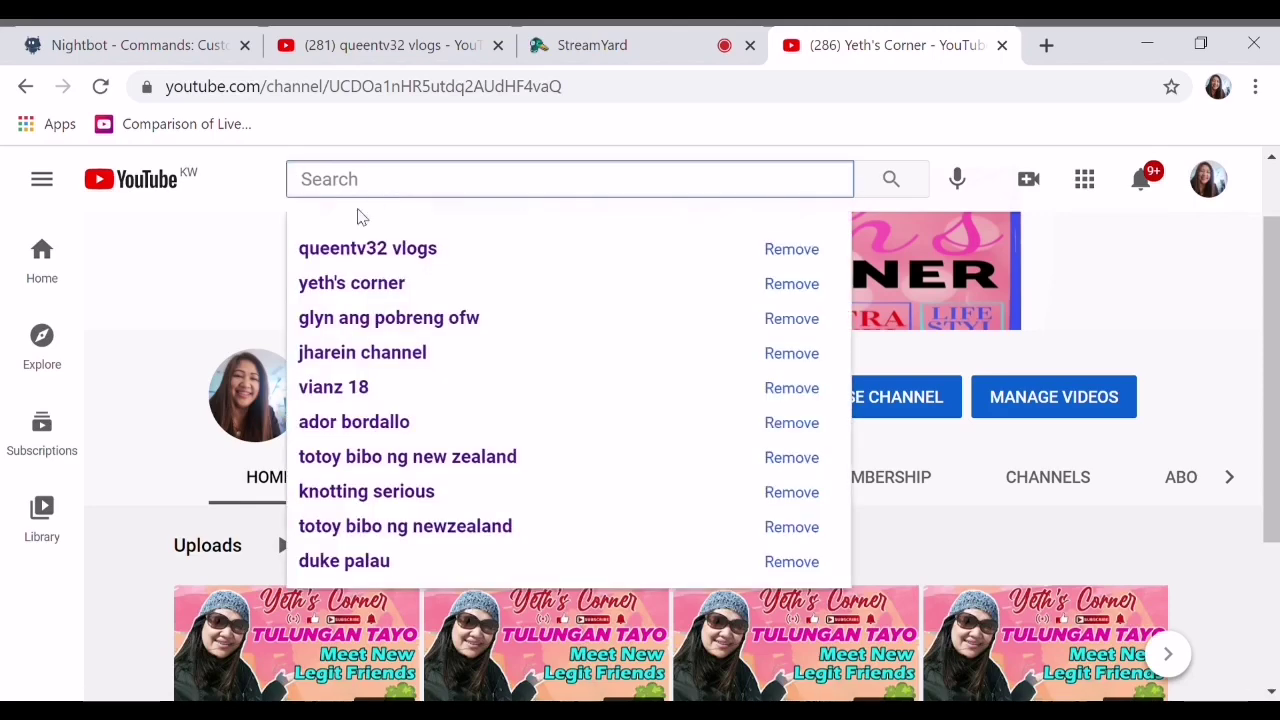
click(361, 290)
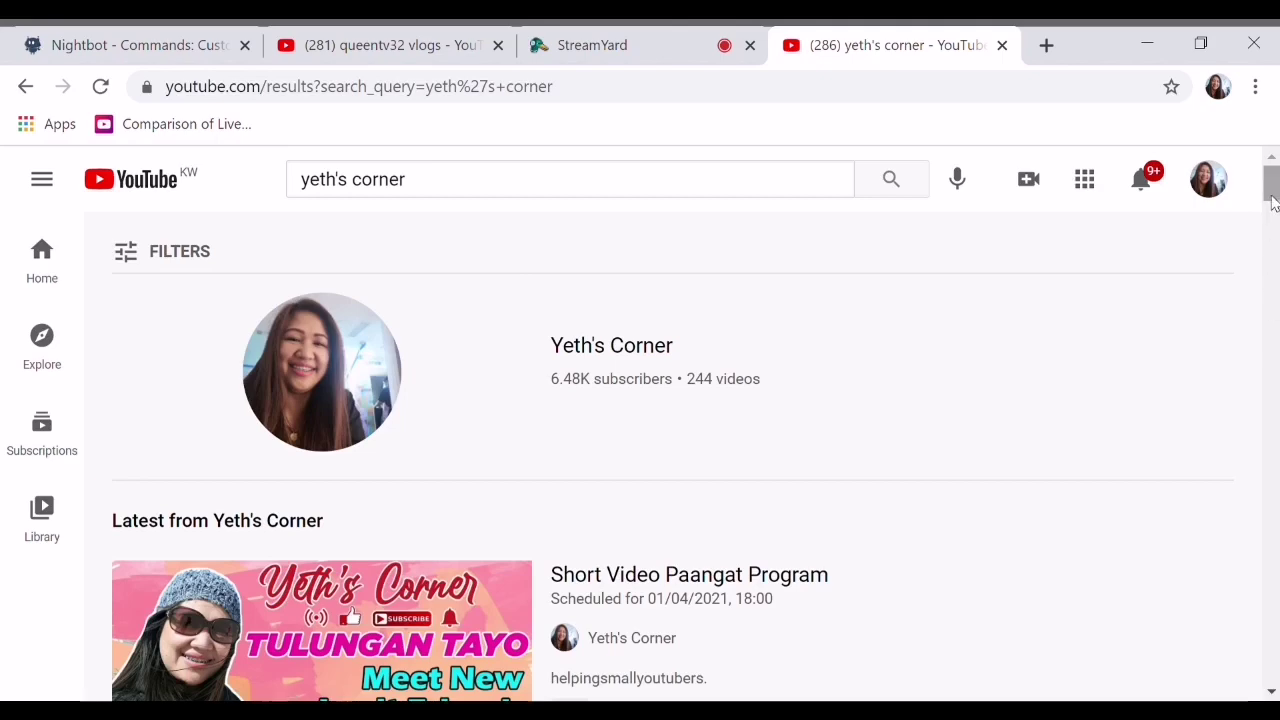
drag(1272, 200, 1272, 227)
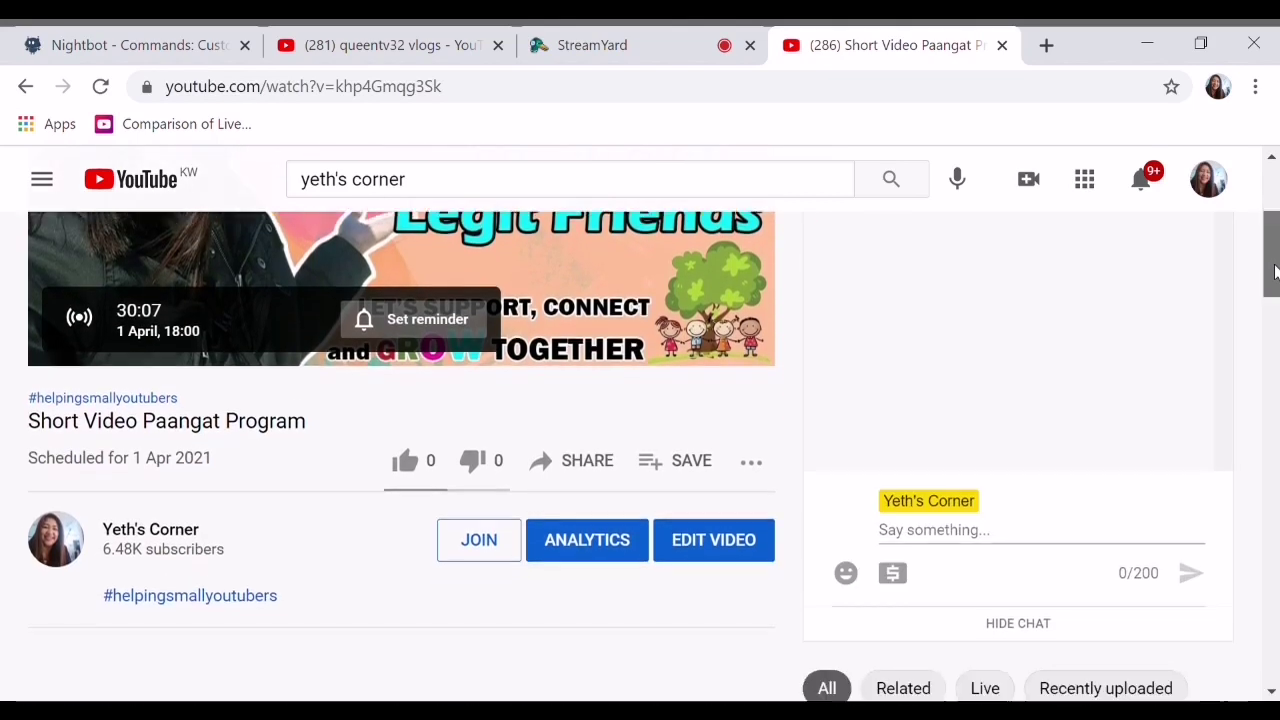
- Send 'Queen' in the scheduled stream's YouTube live chat
click(921, 529)
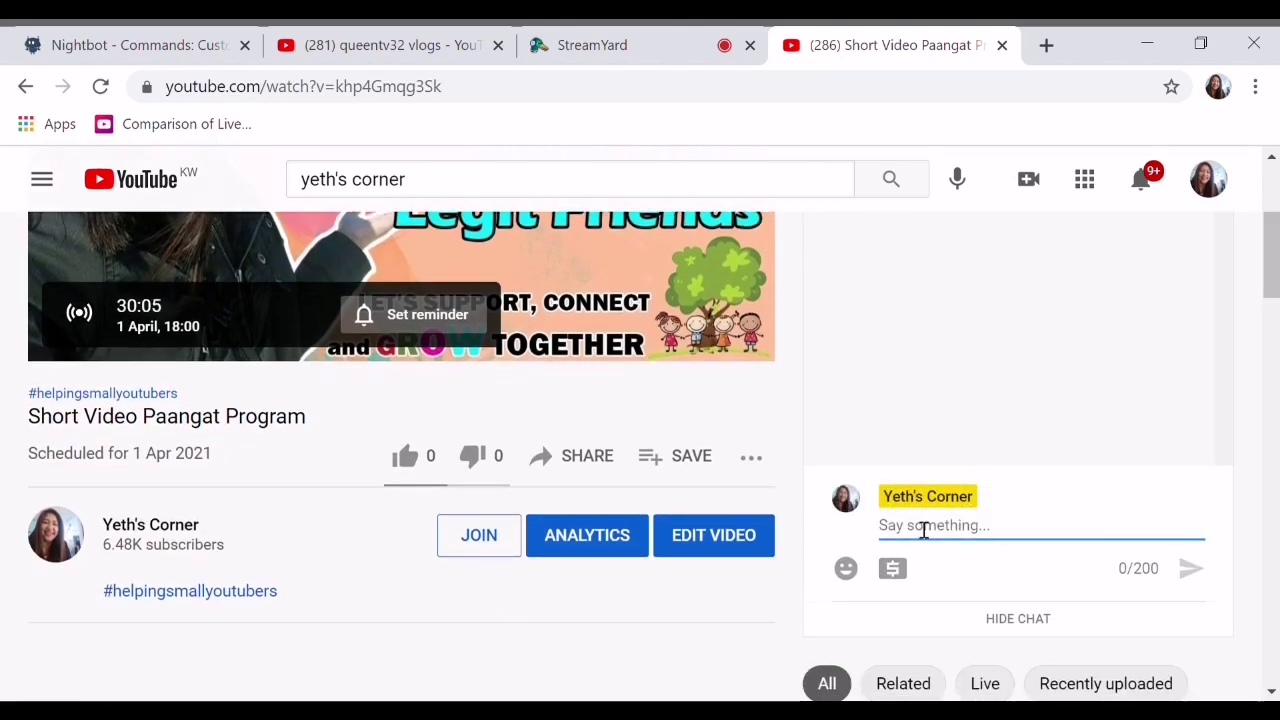
text(Que)
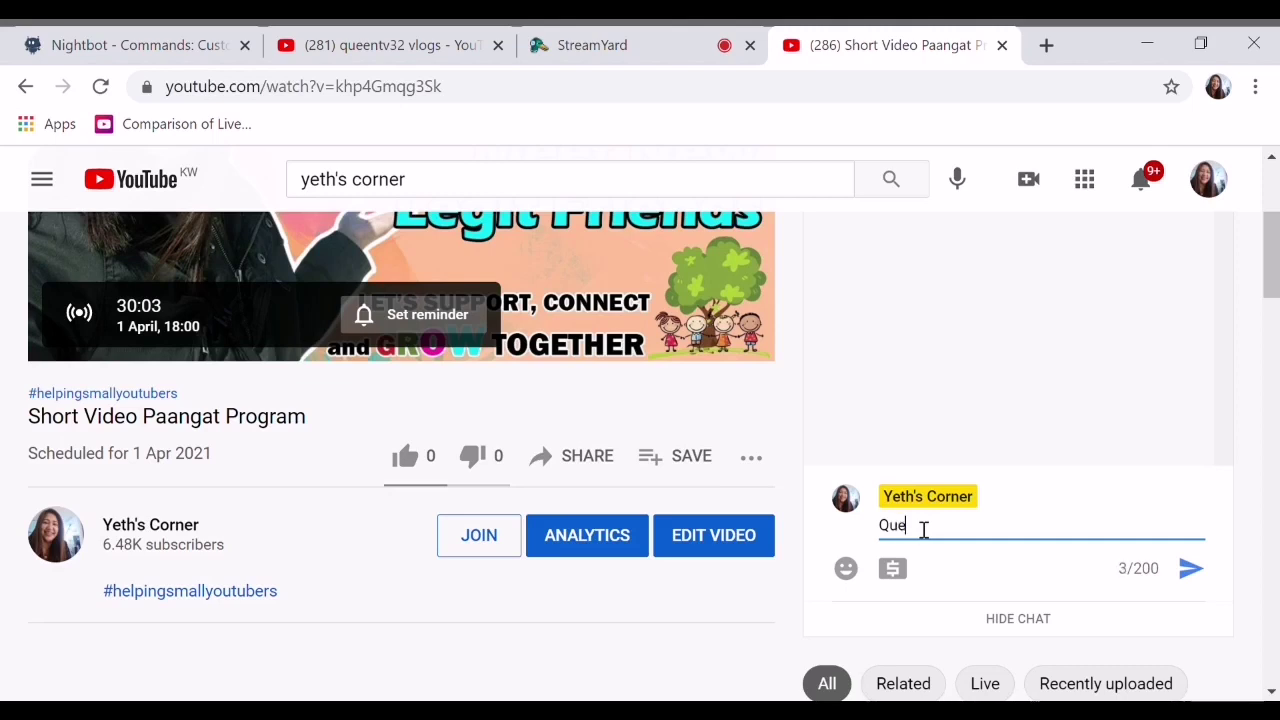
text(e)
key(BackSpace)
text(en)
key(Return)
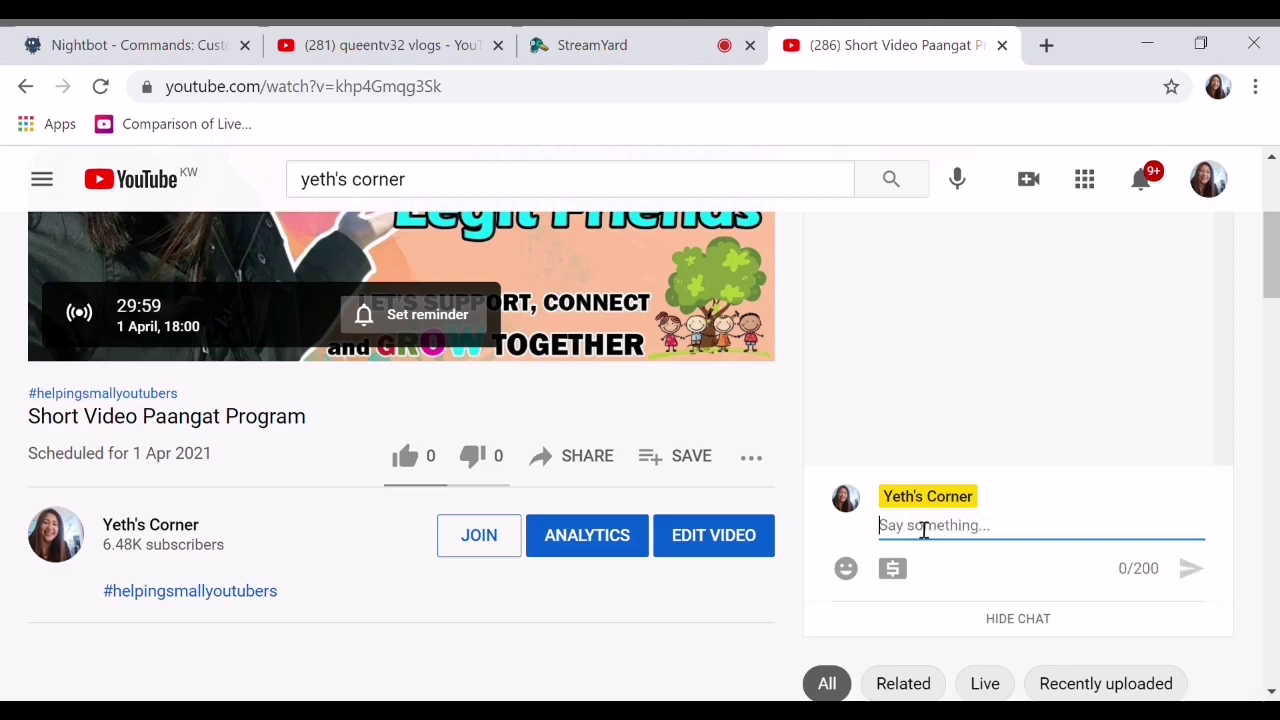
scroll(1275, 220, up, 3)
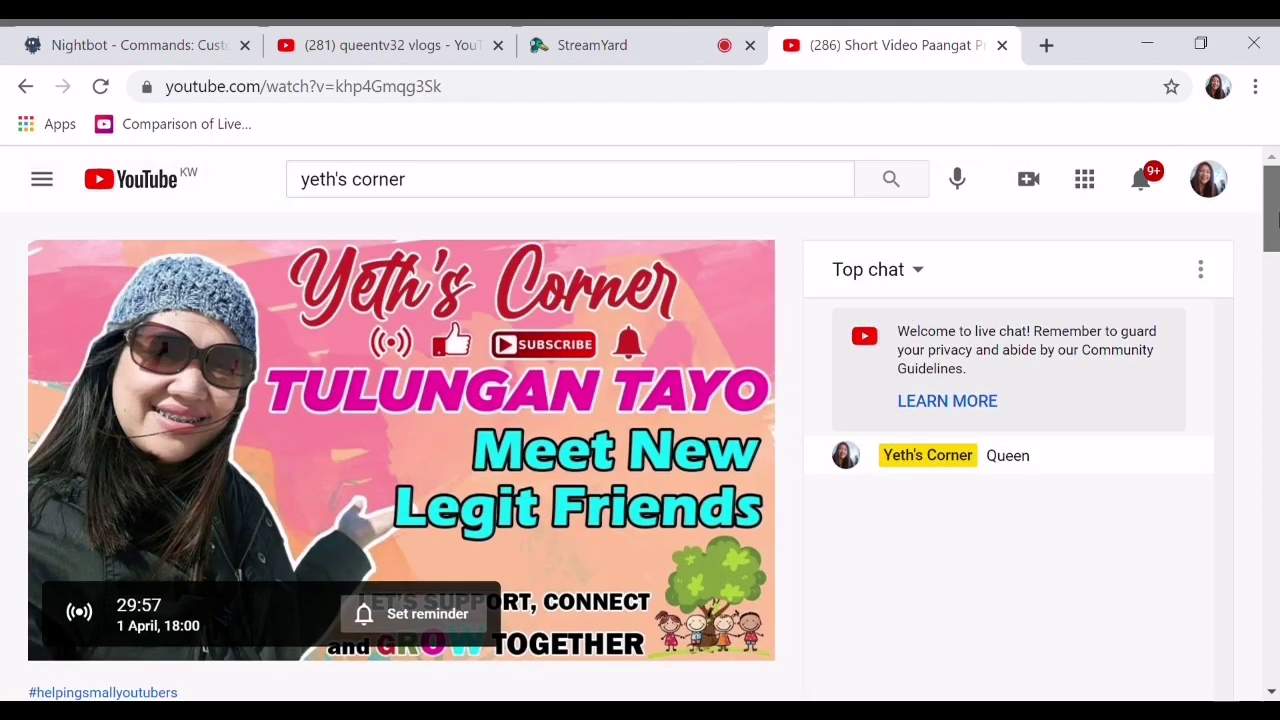
scroll(1275, 220, down, 1)
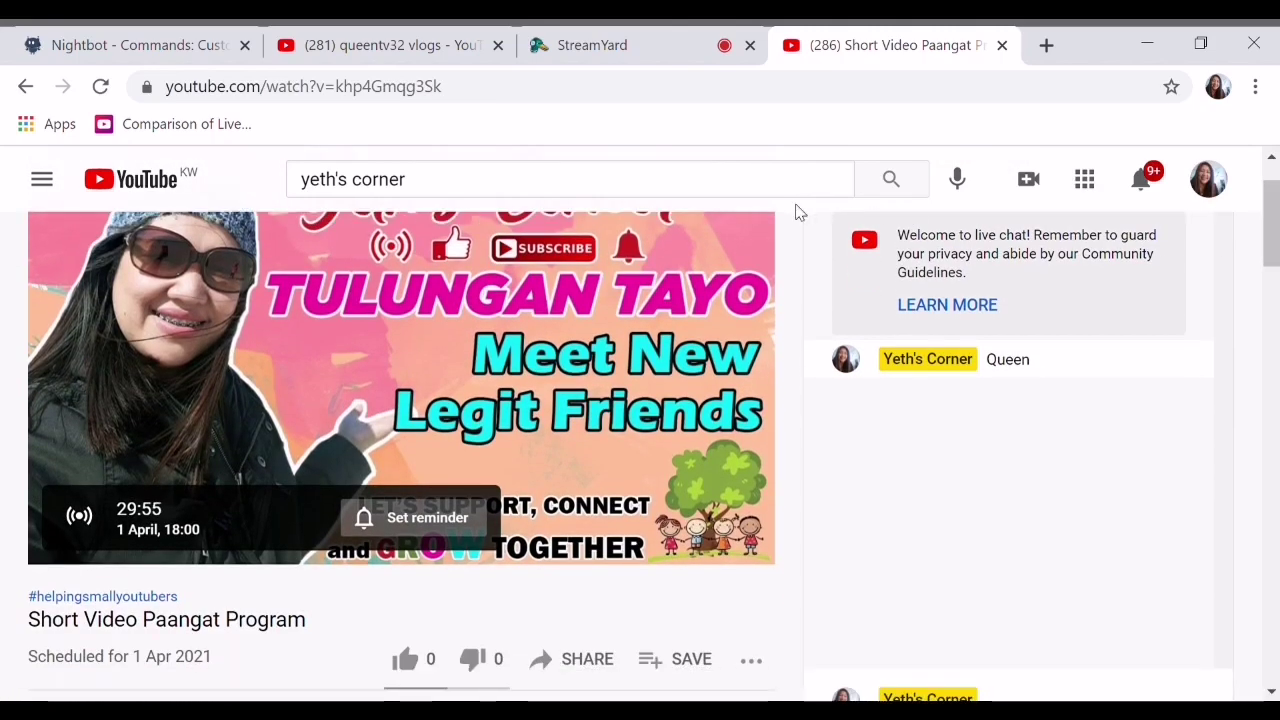
- Switch back to the queentv32 vlogs search results
click(360, 52)
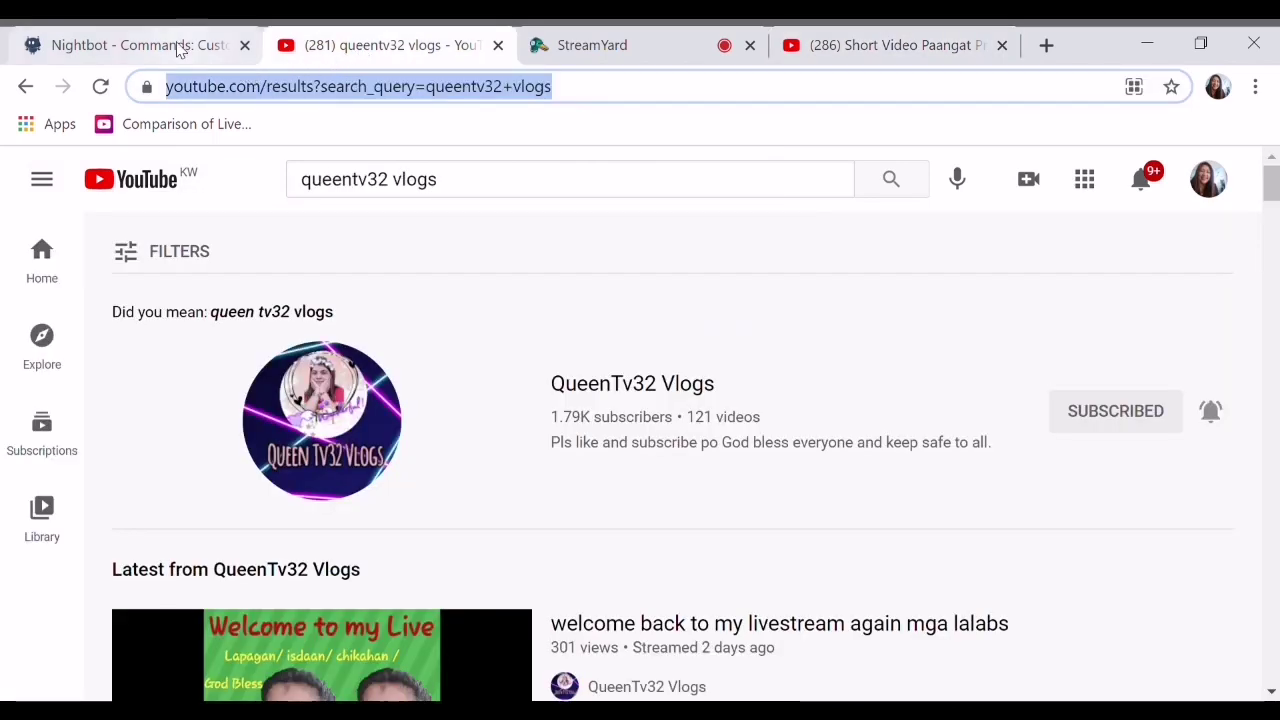
click(174, 46)
click(380, 46)
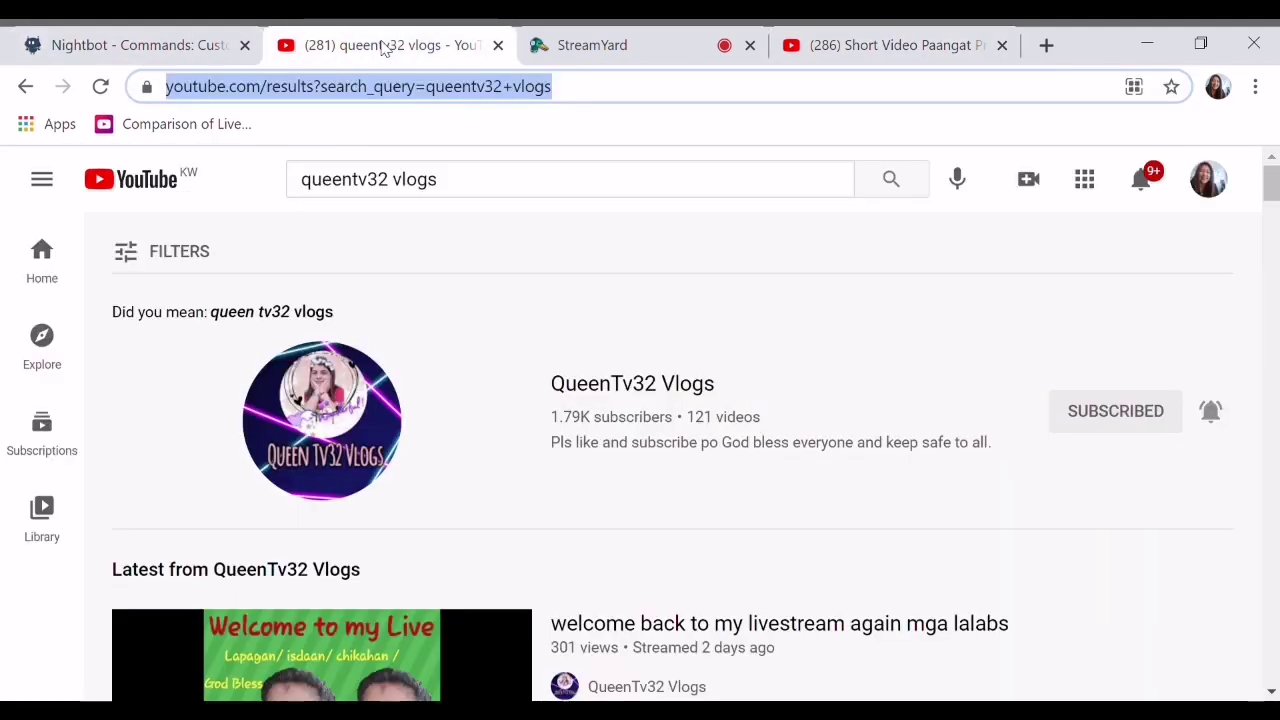
- Switch to the Nightbot custom commands list and scroll through it
click(629, 57)
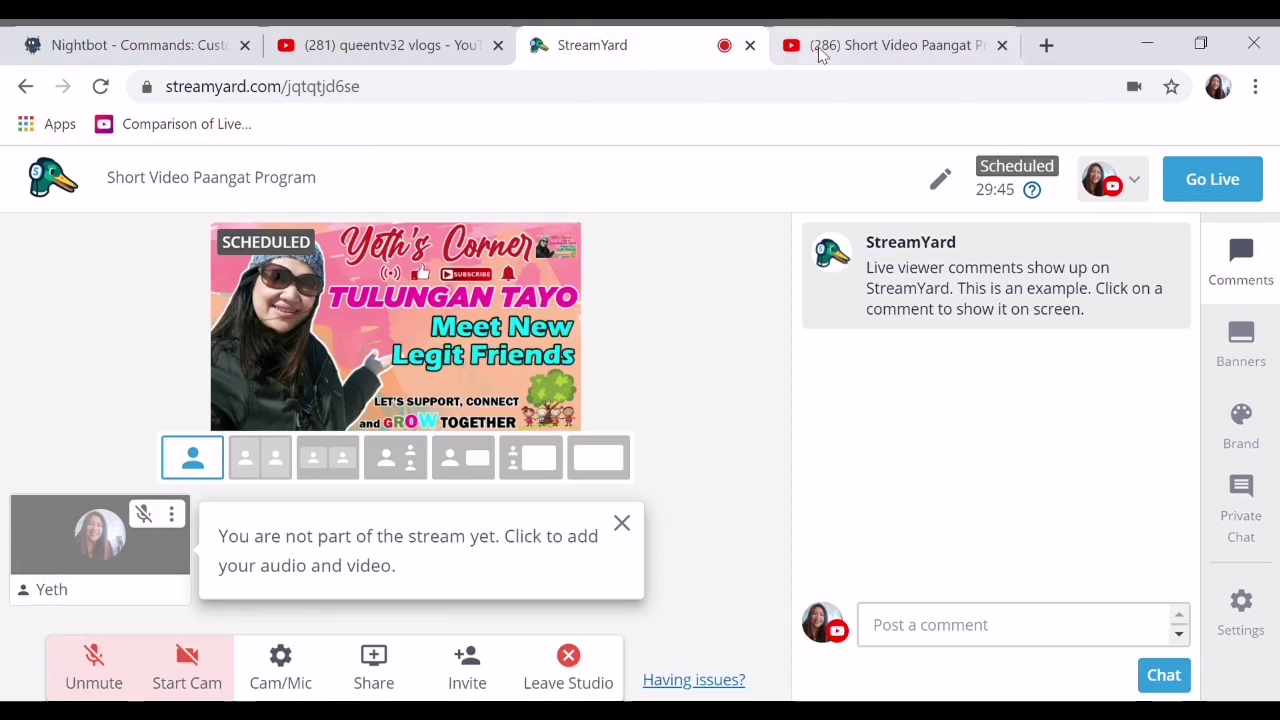
click(893, 50)
click(143, 46)
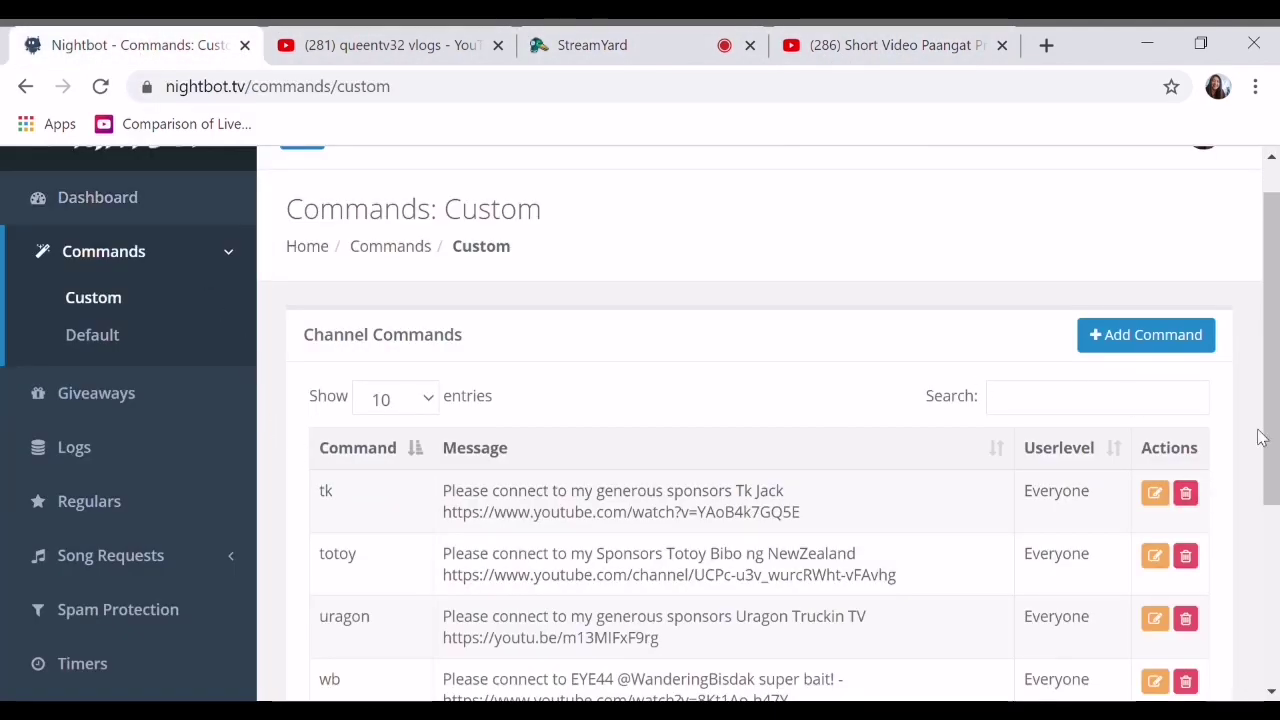
drag(1270, 438, 1277, 630)
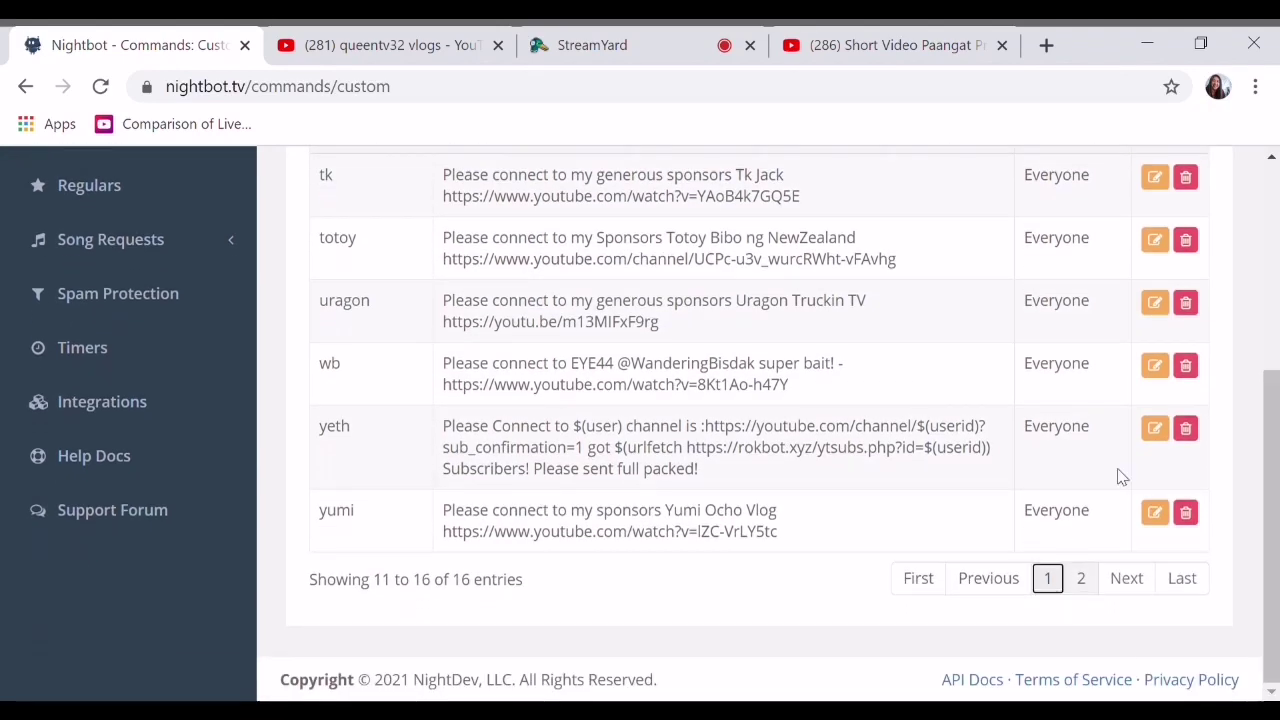
mouse_move(1275, 440)
mouse_down()
mouse_move(1277, 330)
mouse_move(1260, 460)
mouse_up()
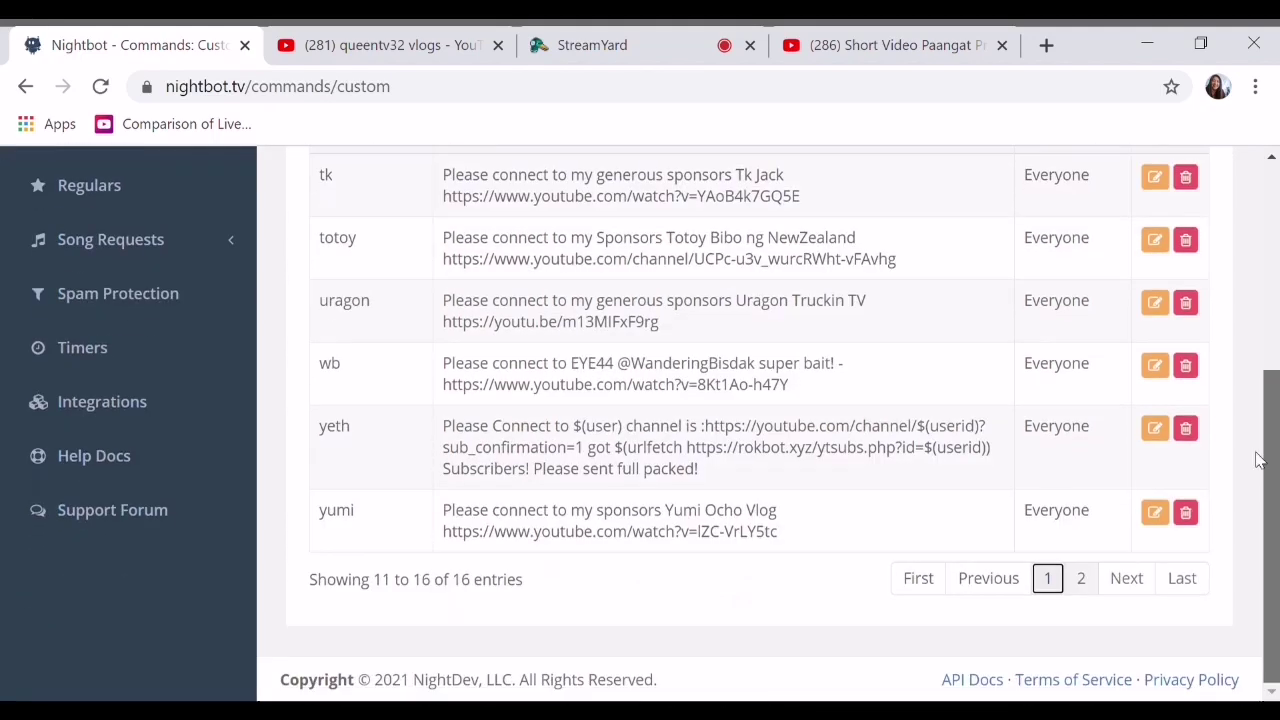
- View page 2, then show 25 entries per page so every command, including queen, appears
click(1081, 578)
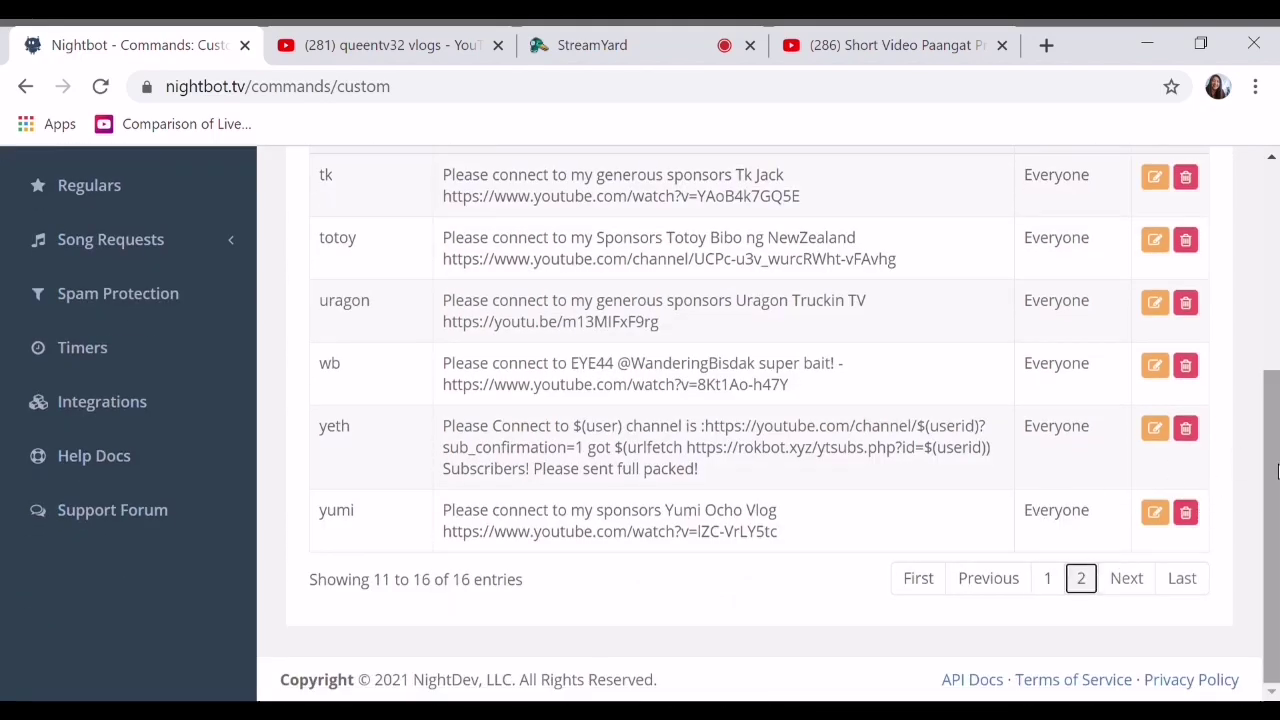
drag(1277, 470, 1277, 370)
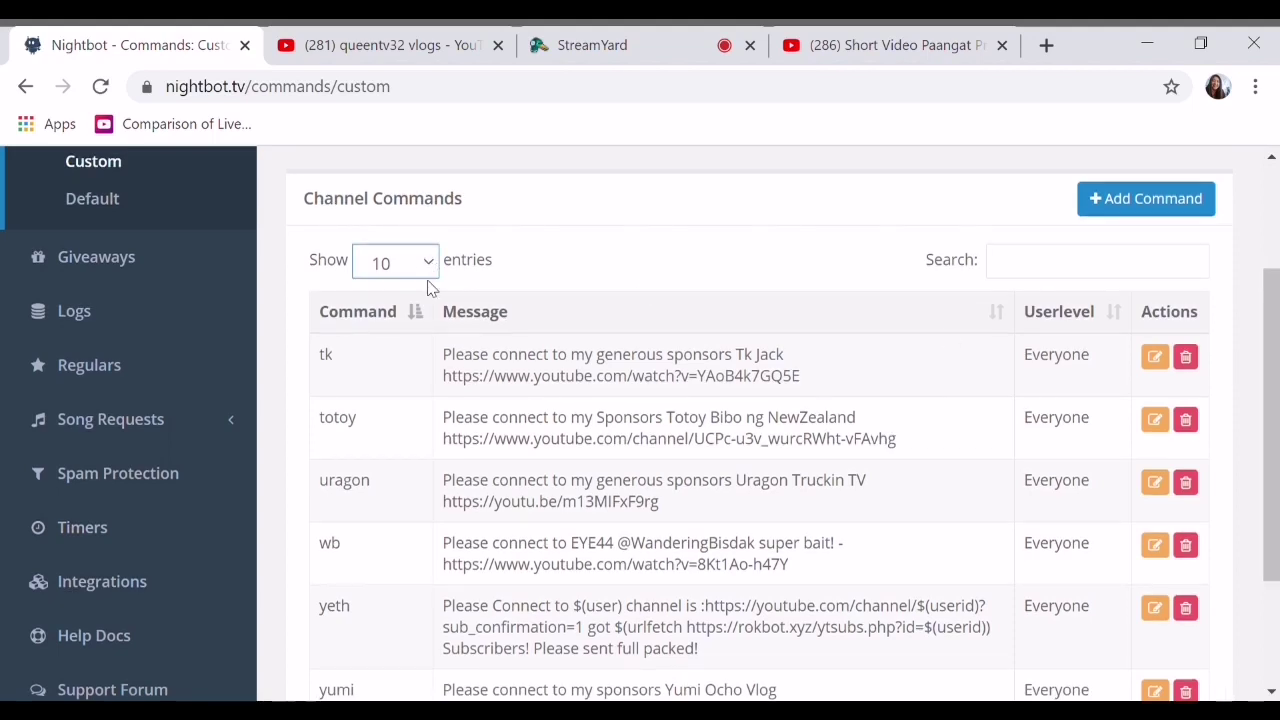
click(398, 325)
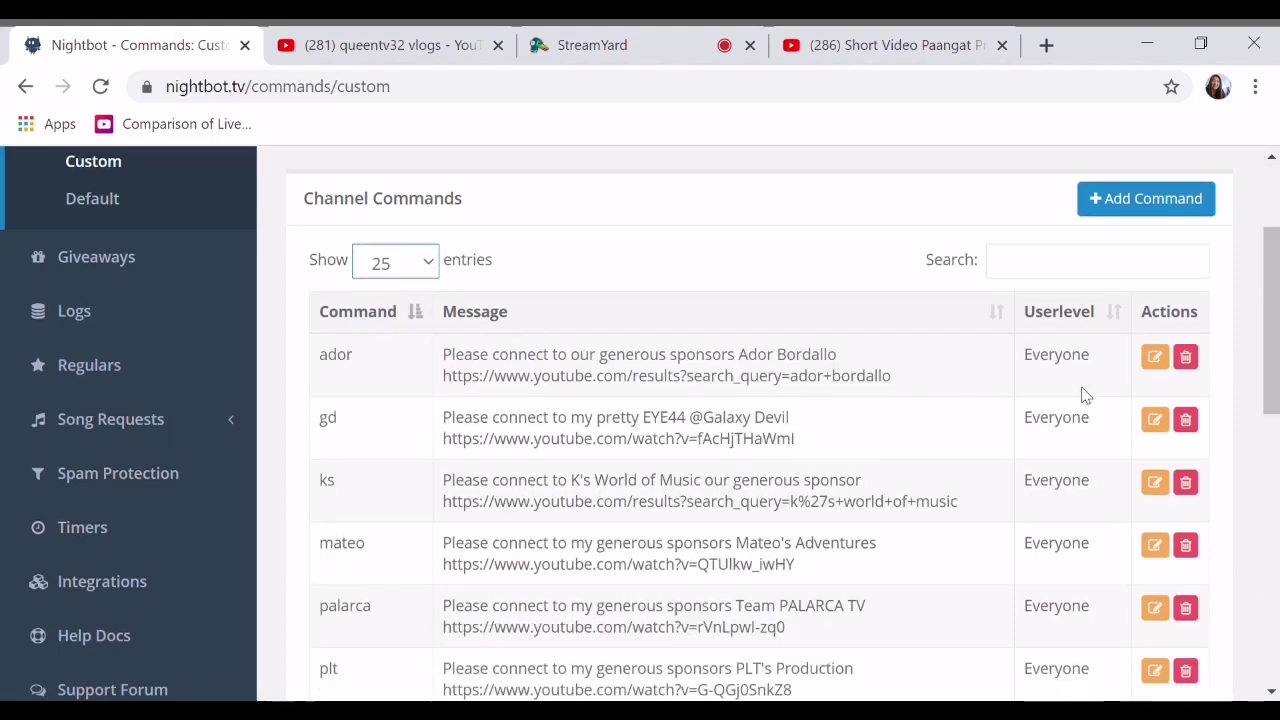
drag(1270, 350, 1277, 439)
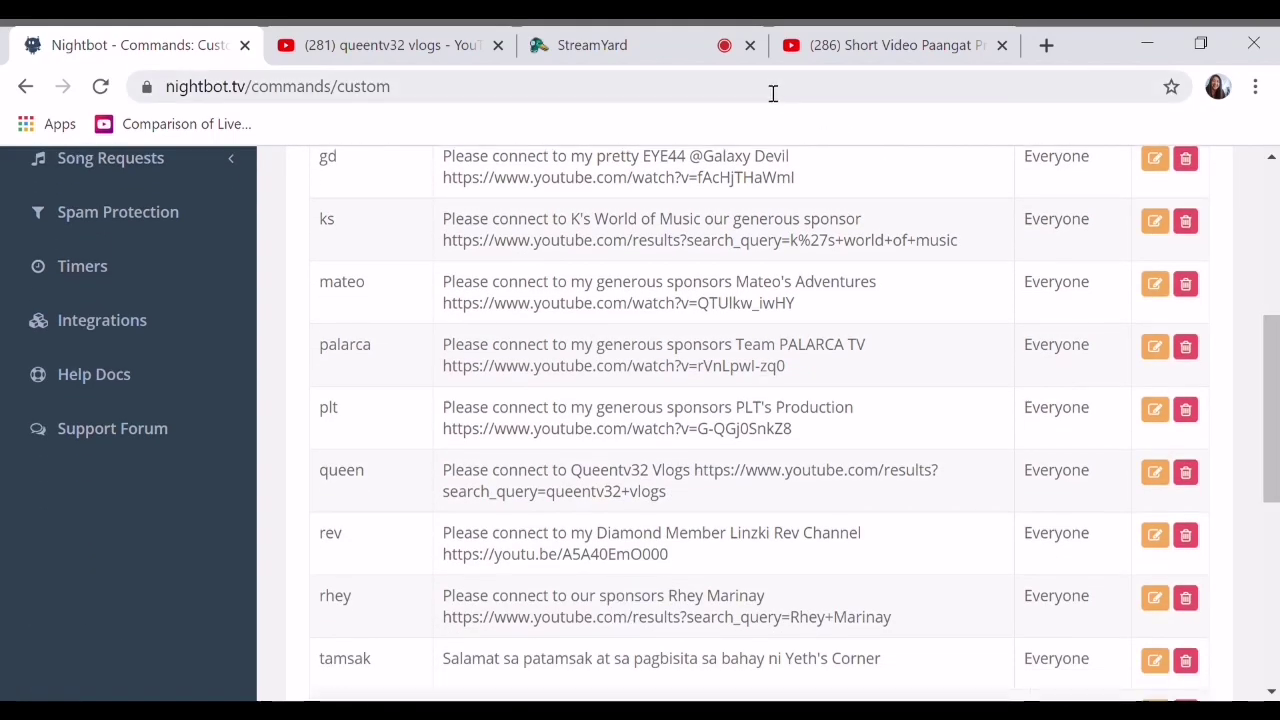
- Return to the stream's watch page and send a test 'tk' message in the live chat
click(893, 55)
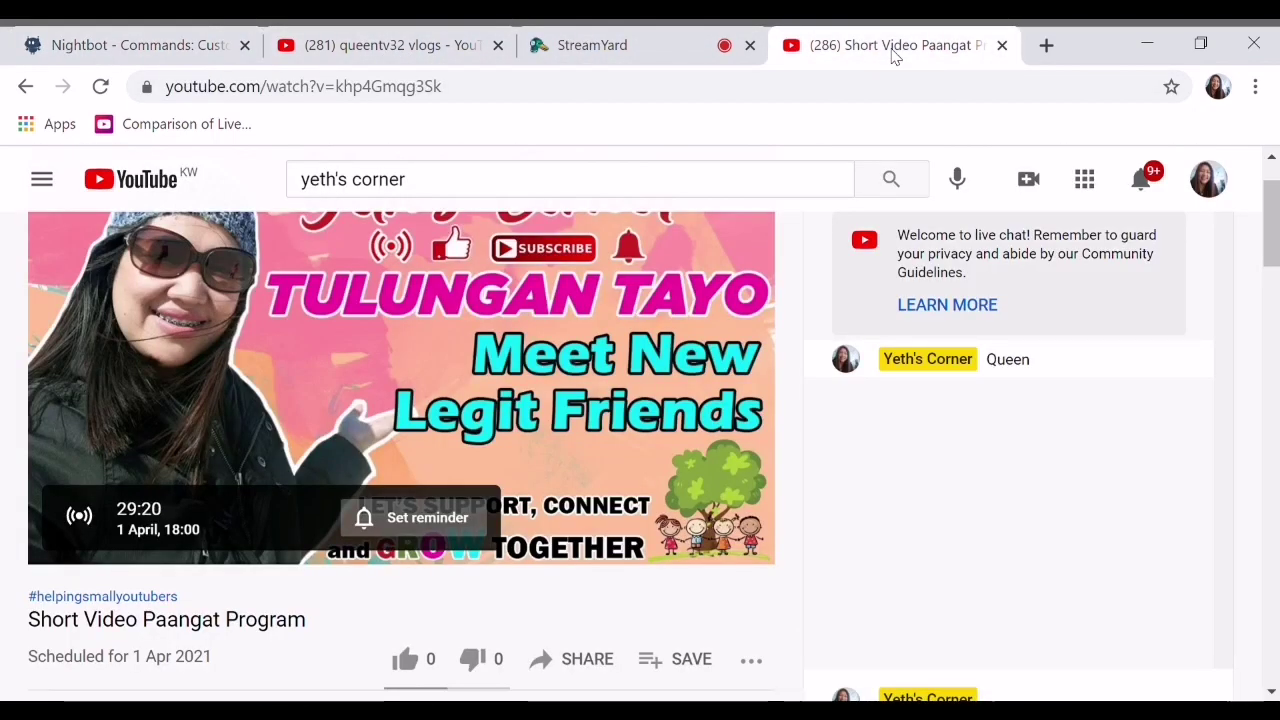
scroll(1270, 278, down, 3)
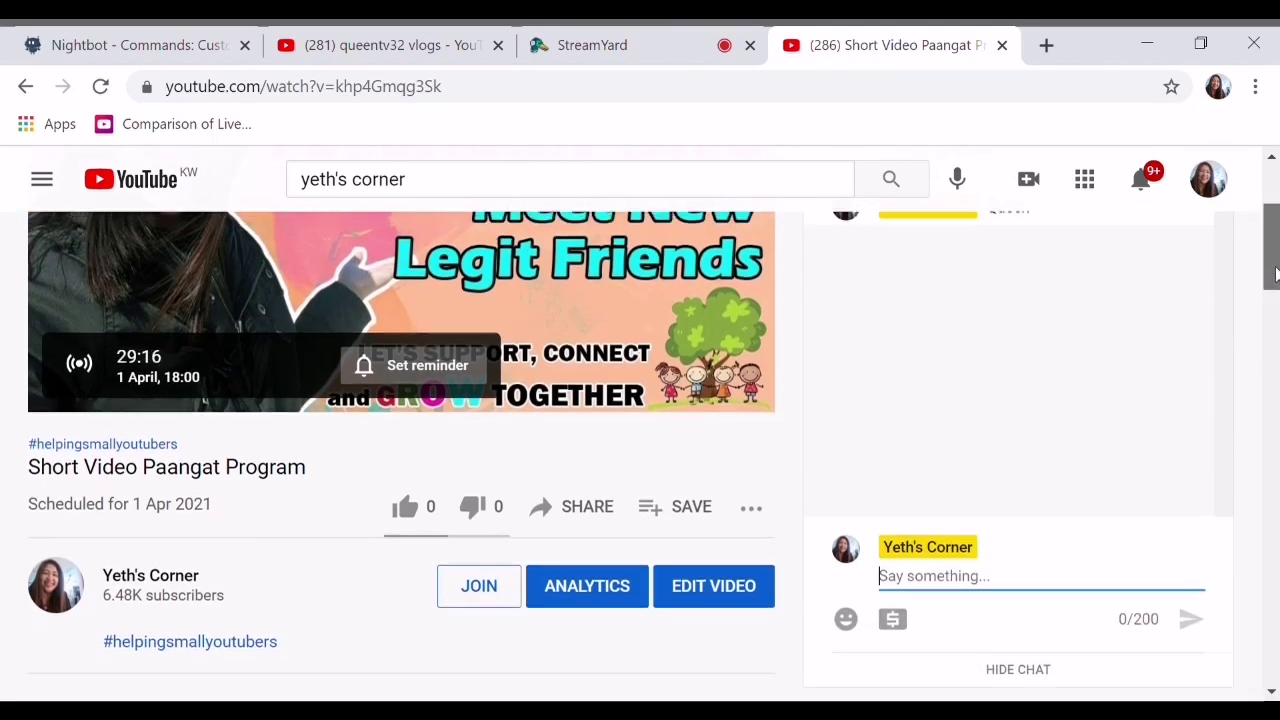
scroll(1268, 270, up, 3)
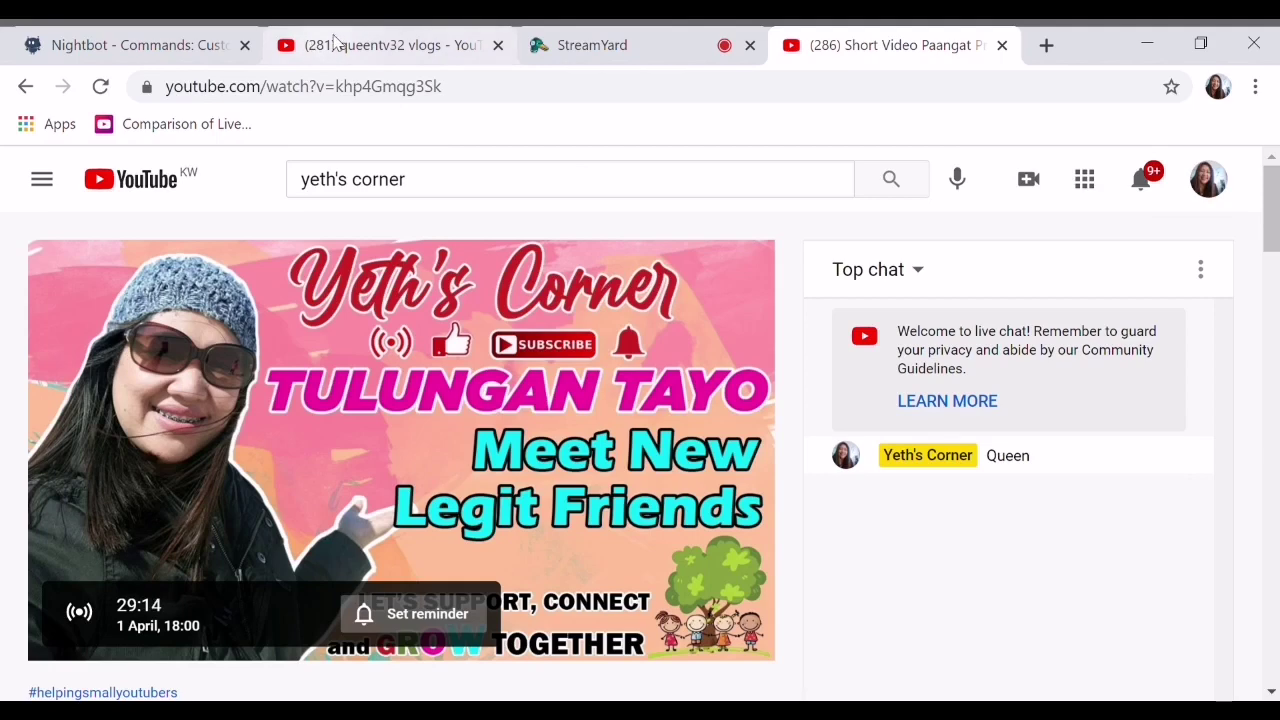
click(336, 44)
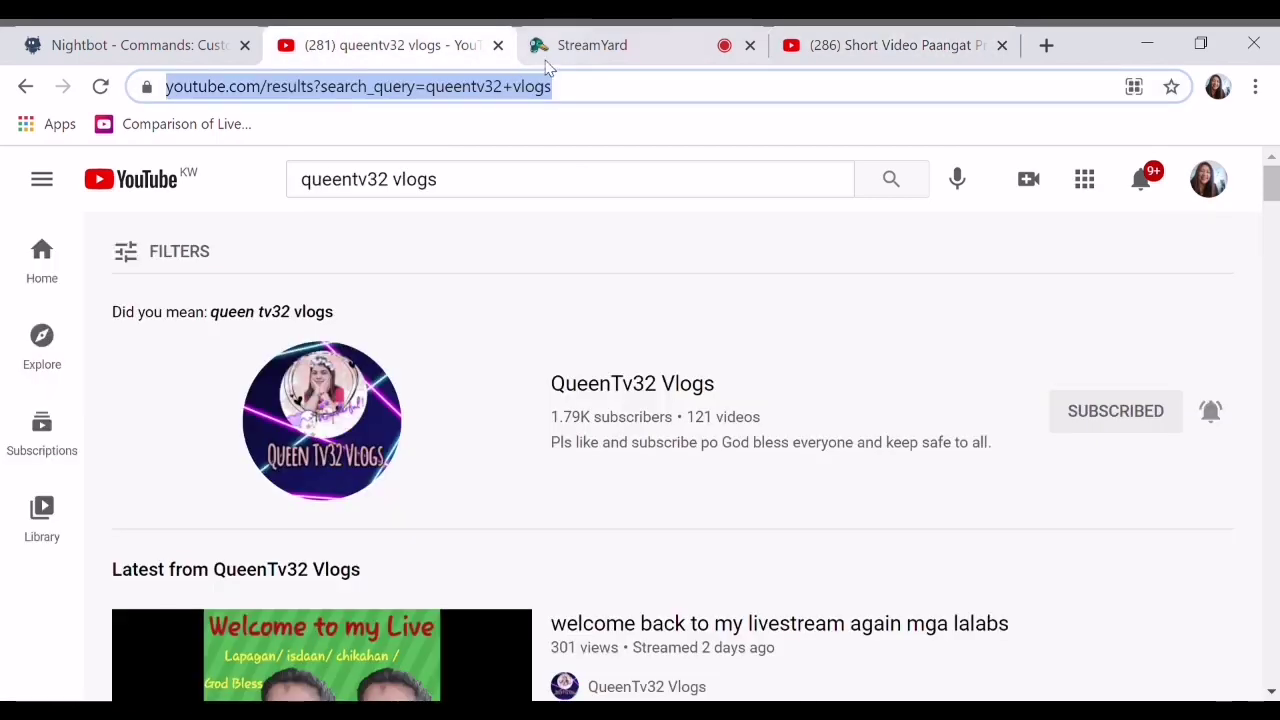
click(862, 45)
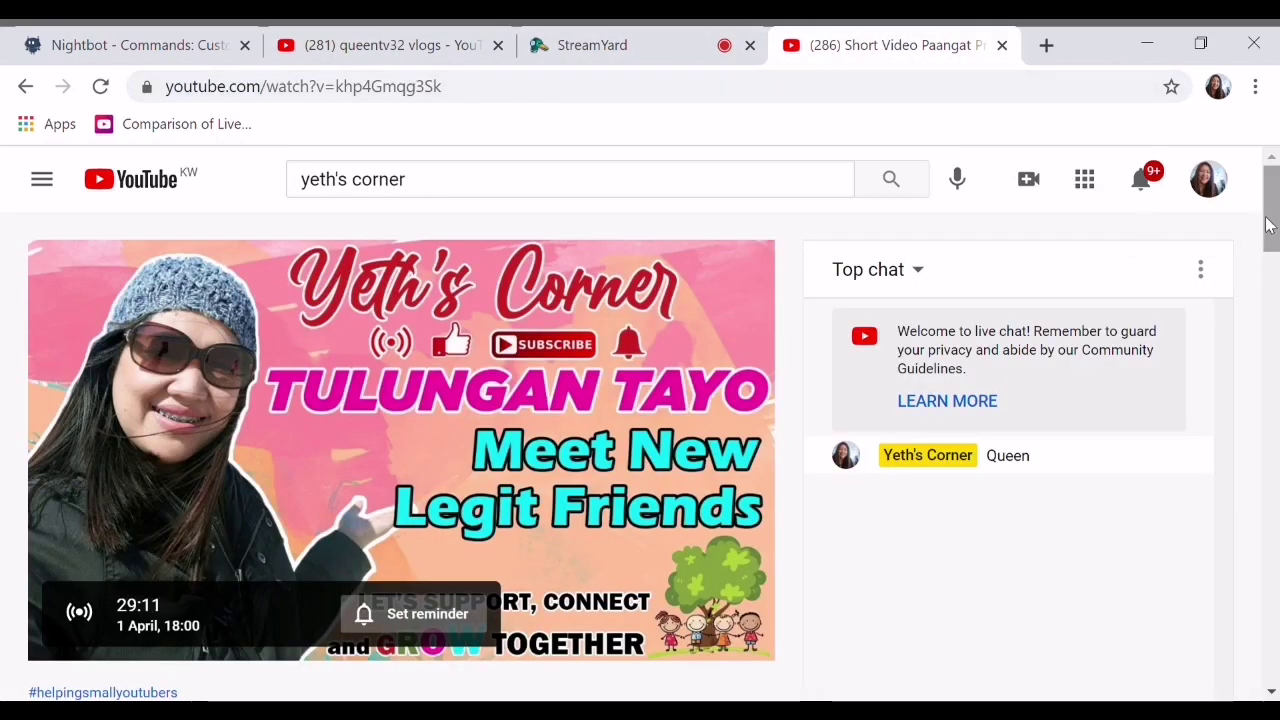
scroll(1272, 240, down, 1)
scroll(1272, 250, down, 3)
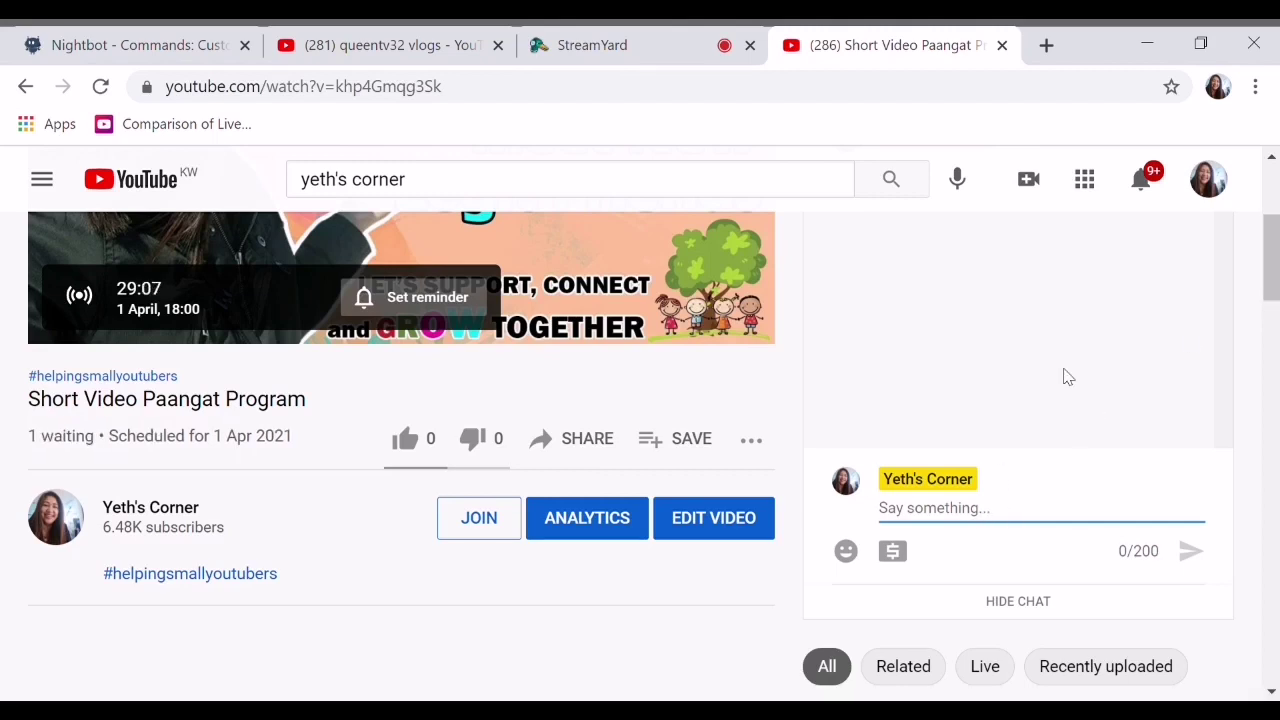
text(t)
key(BackSpace)
key(BackSpace)
drag(1272, 290, 1273, 338)
scroll(1270, 335, up, 3)
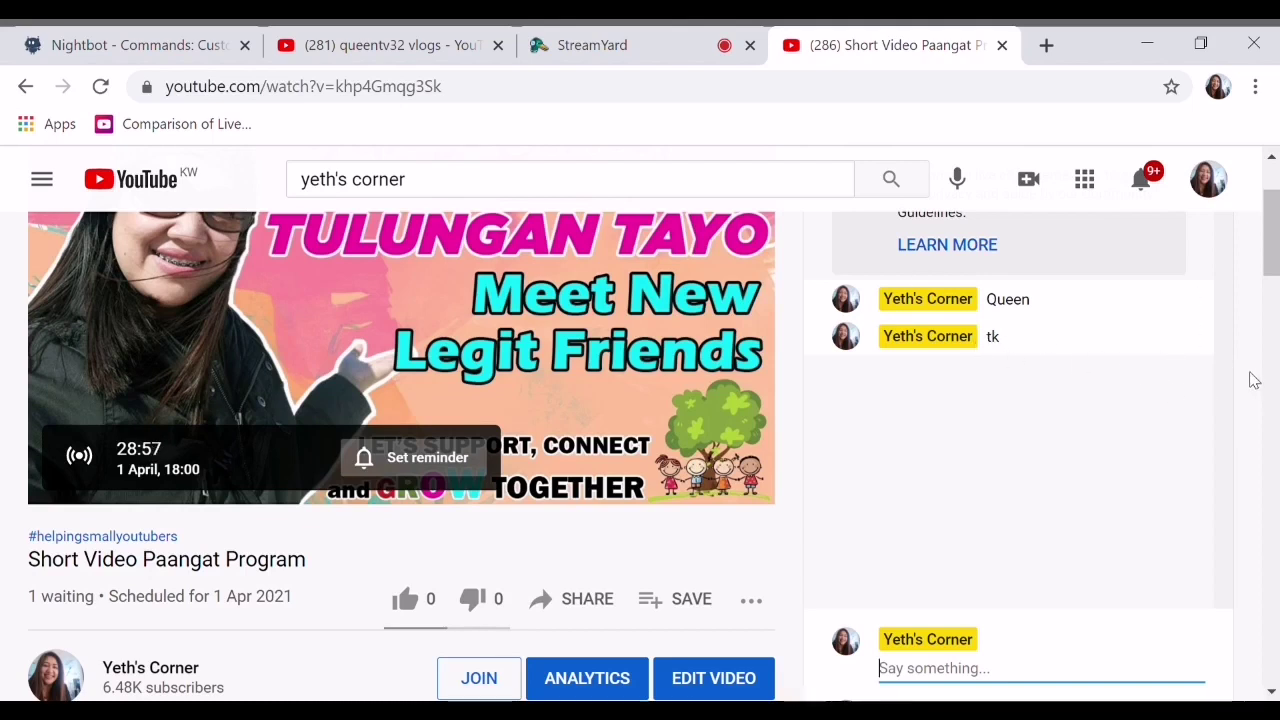
- Remove both the tk and Queen messages from the live chat, then go back to Nightbot
click(1195, 338)
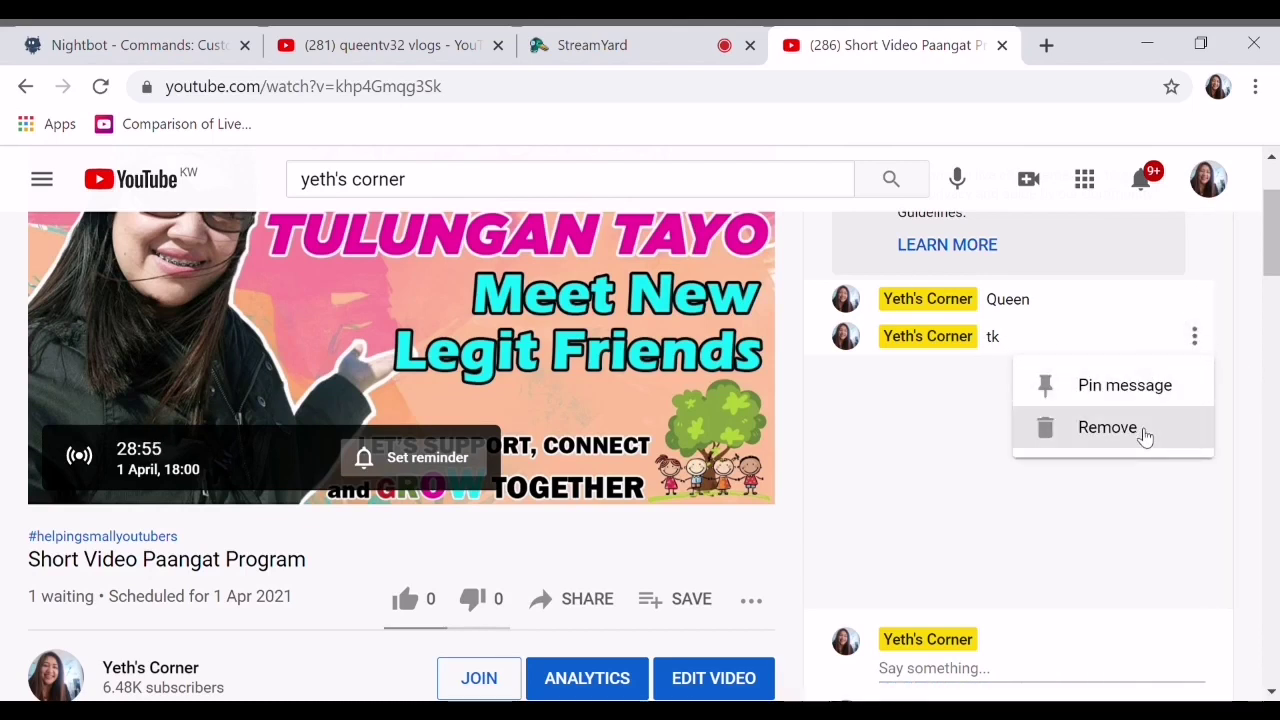
click(1143, 428)
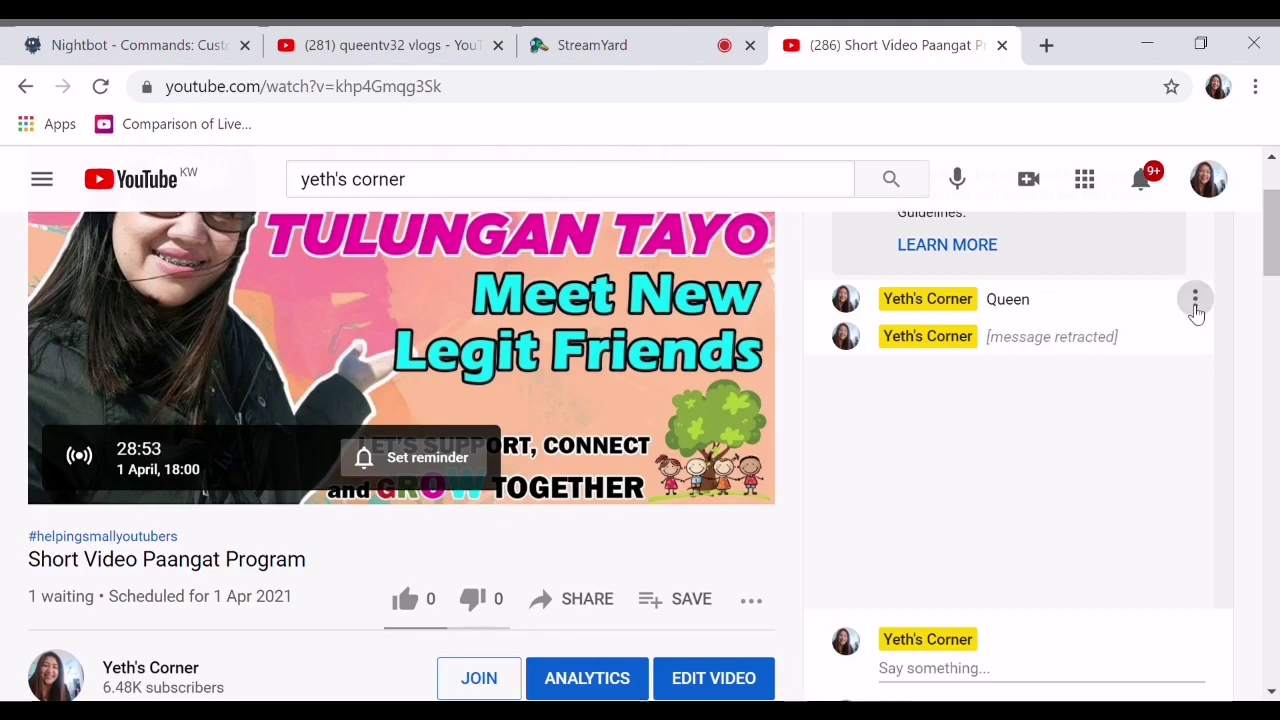
click(1194, 300)
click(1130, 391)
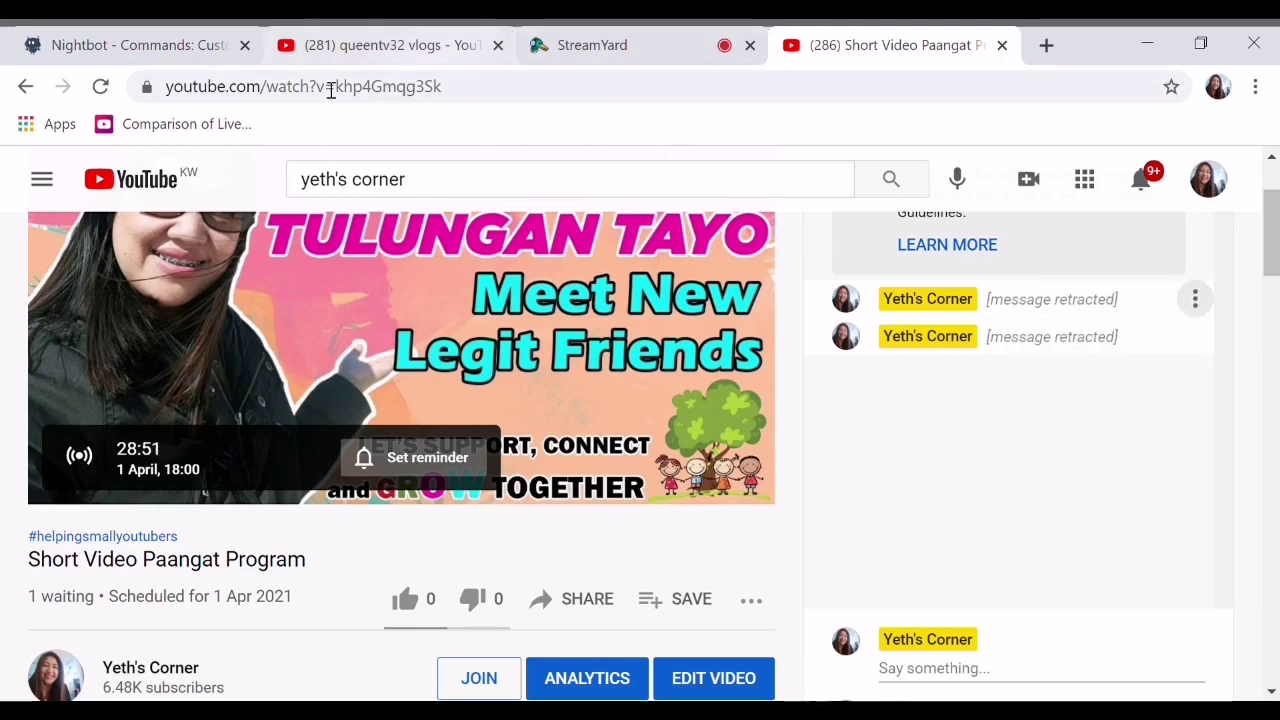
click(142, 57)
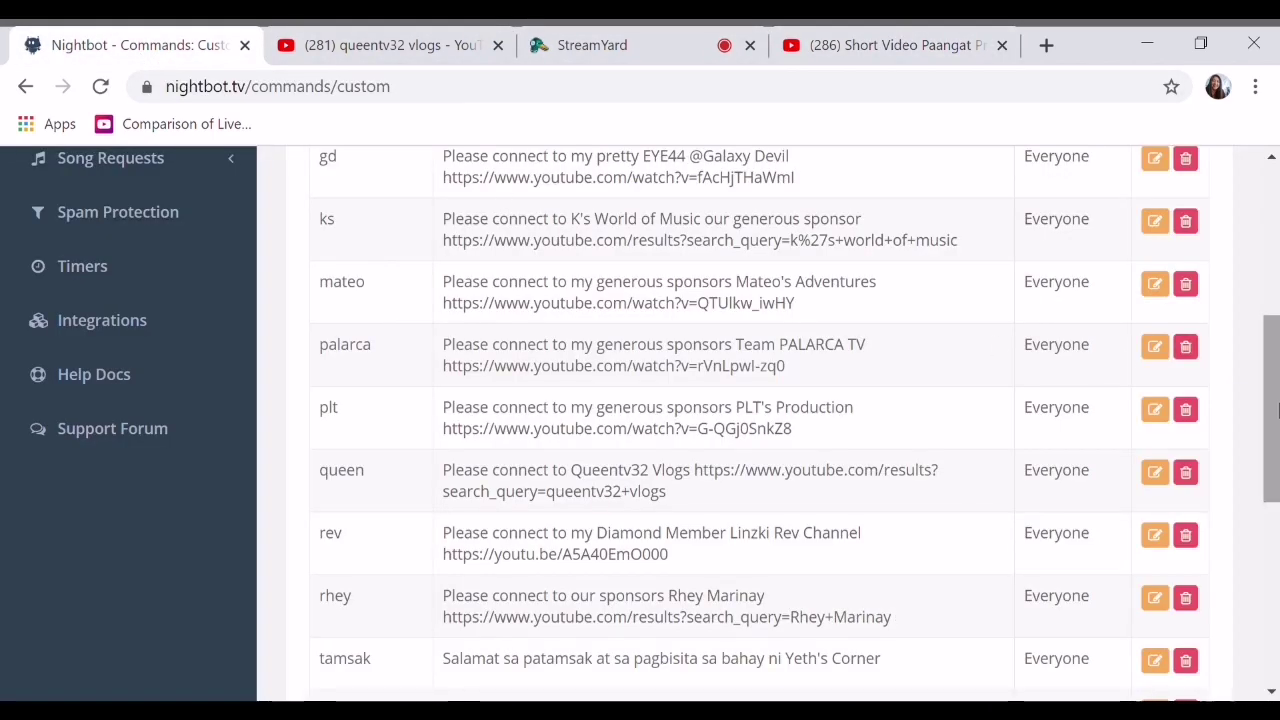
drag(1274, 407, 1276, 363)
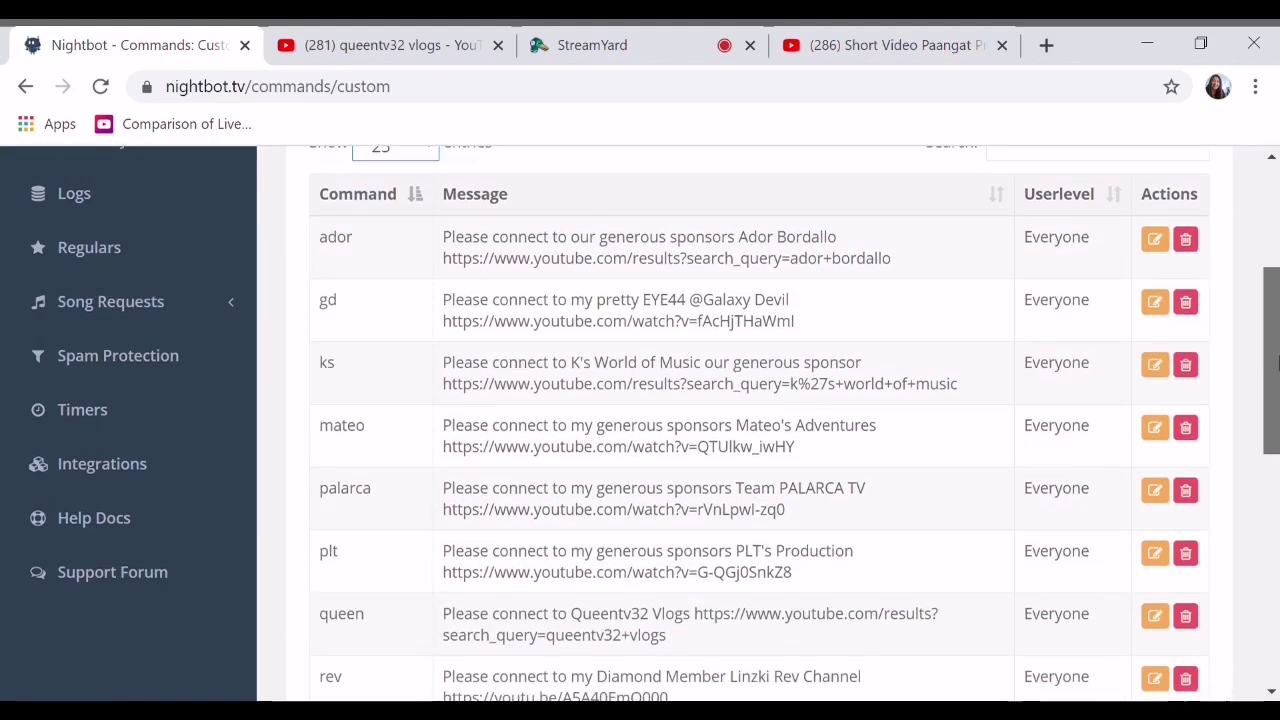
drag(1276, 363, 1276, 408)
scroll(498, 158, up, 3)
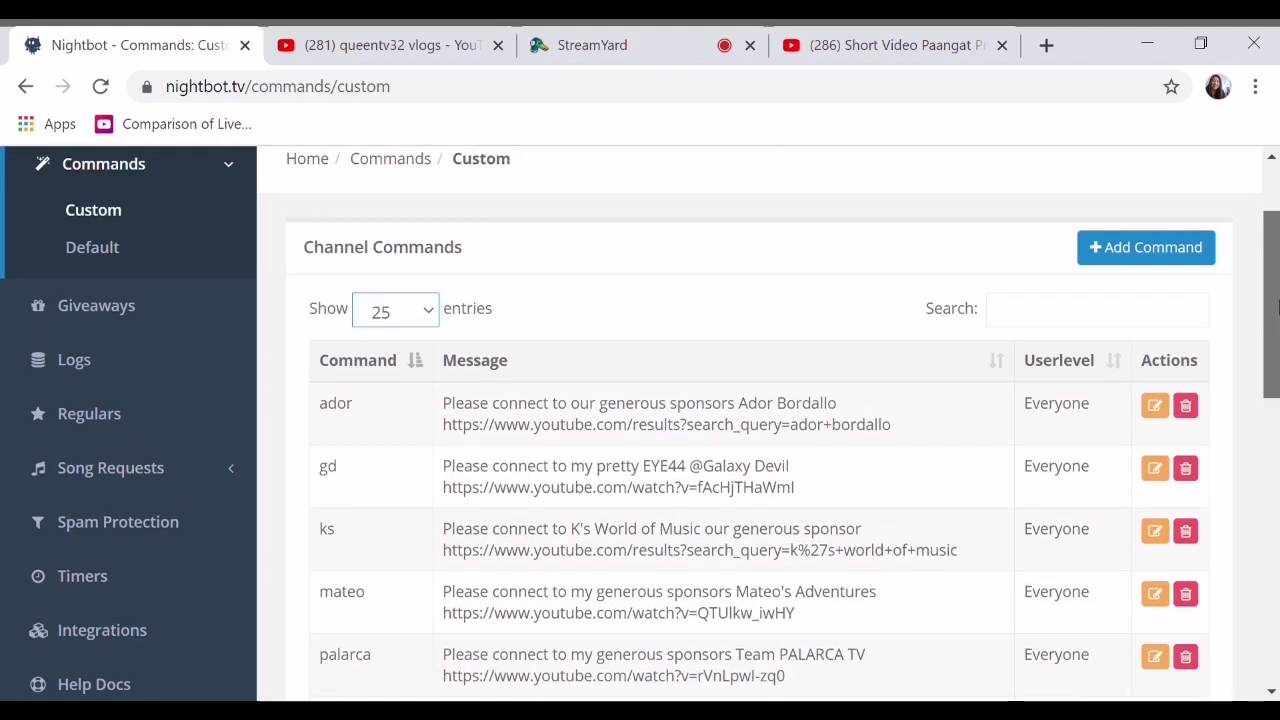
click(397, 55)
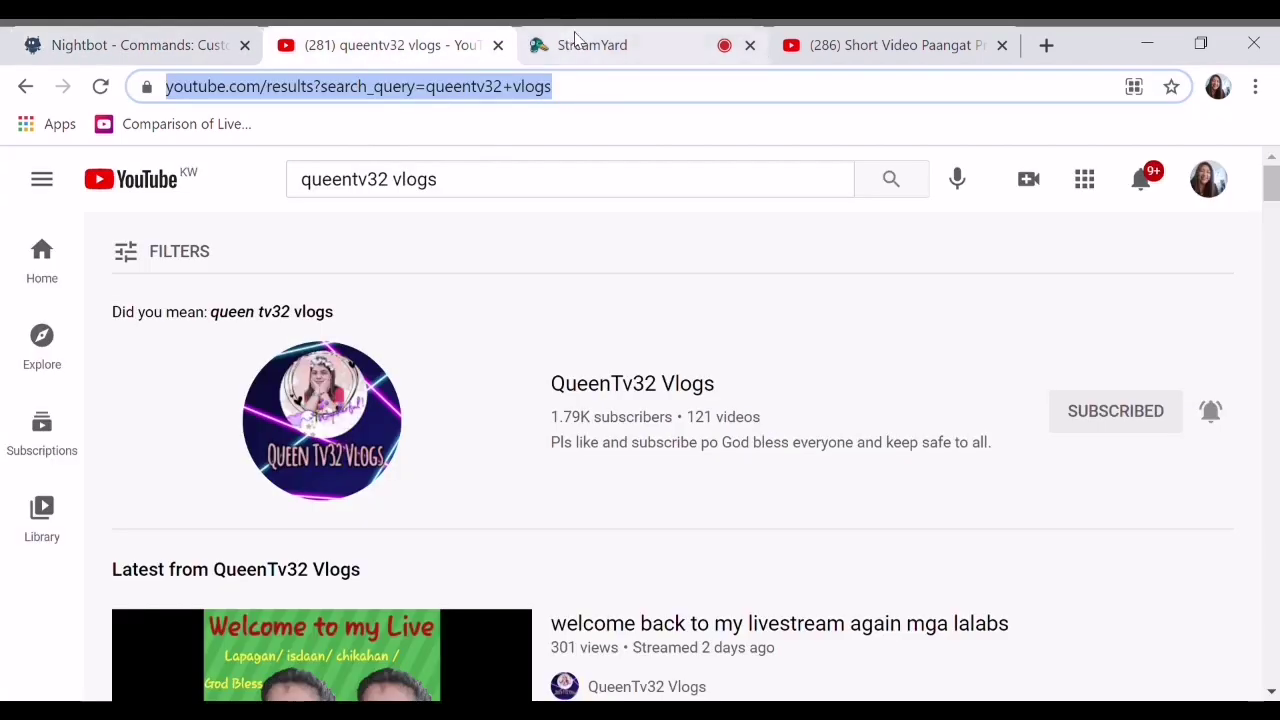
click(640, 48)
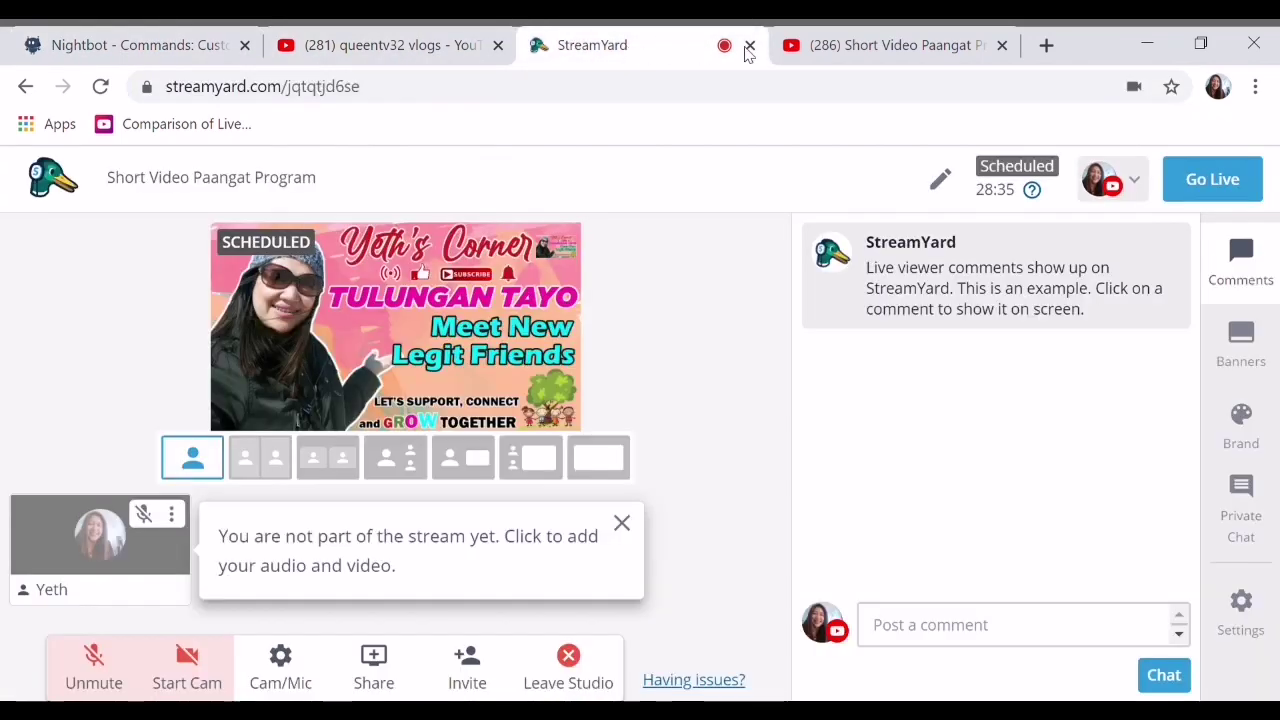
click(900, 48)
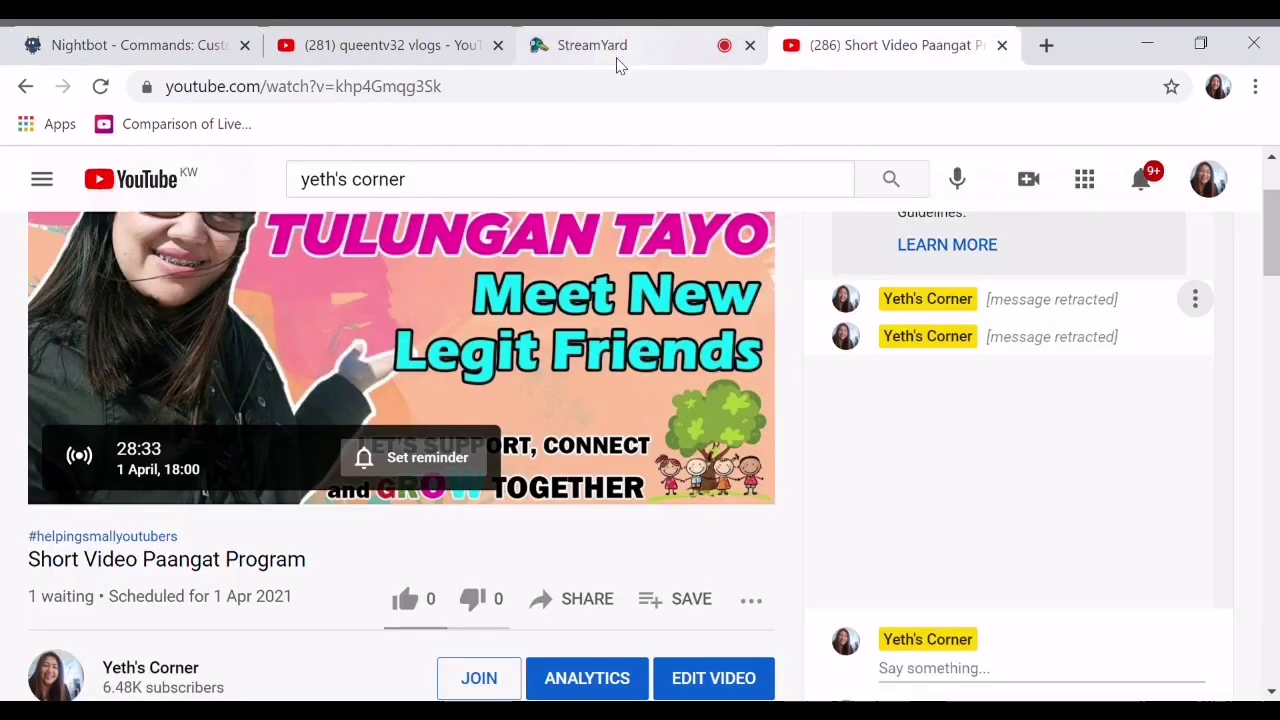
click(150, 47)
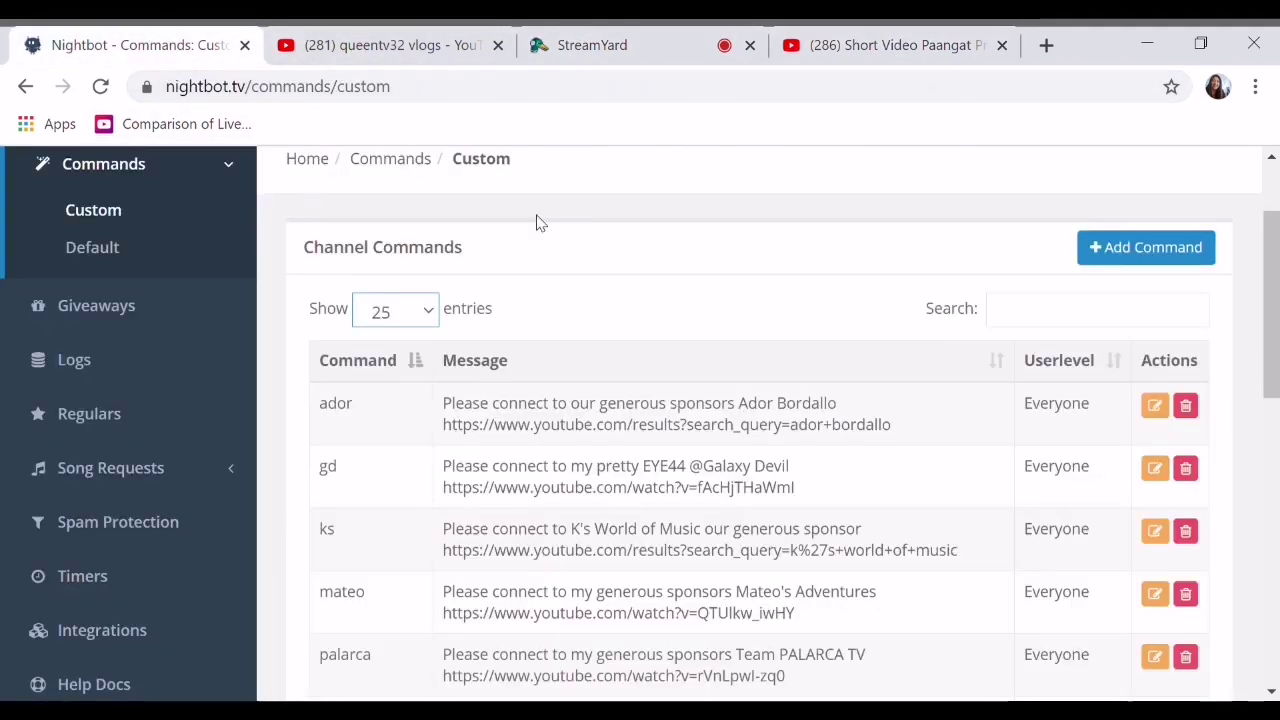
drag(1256, 288, 1275, 230)
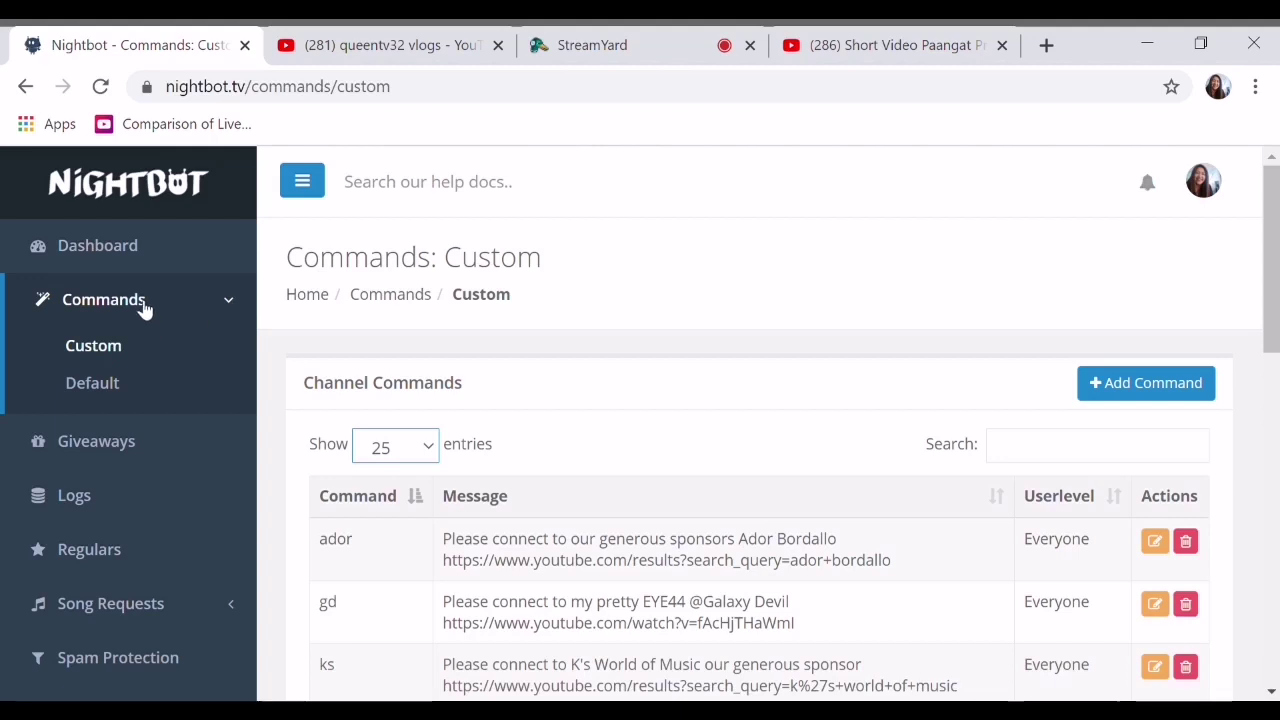
click(138, 249)
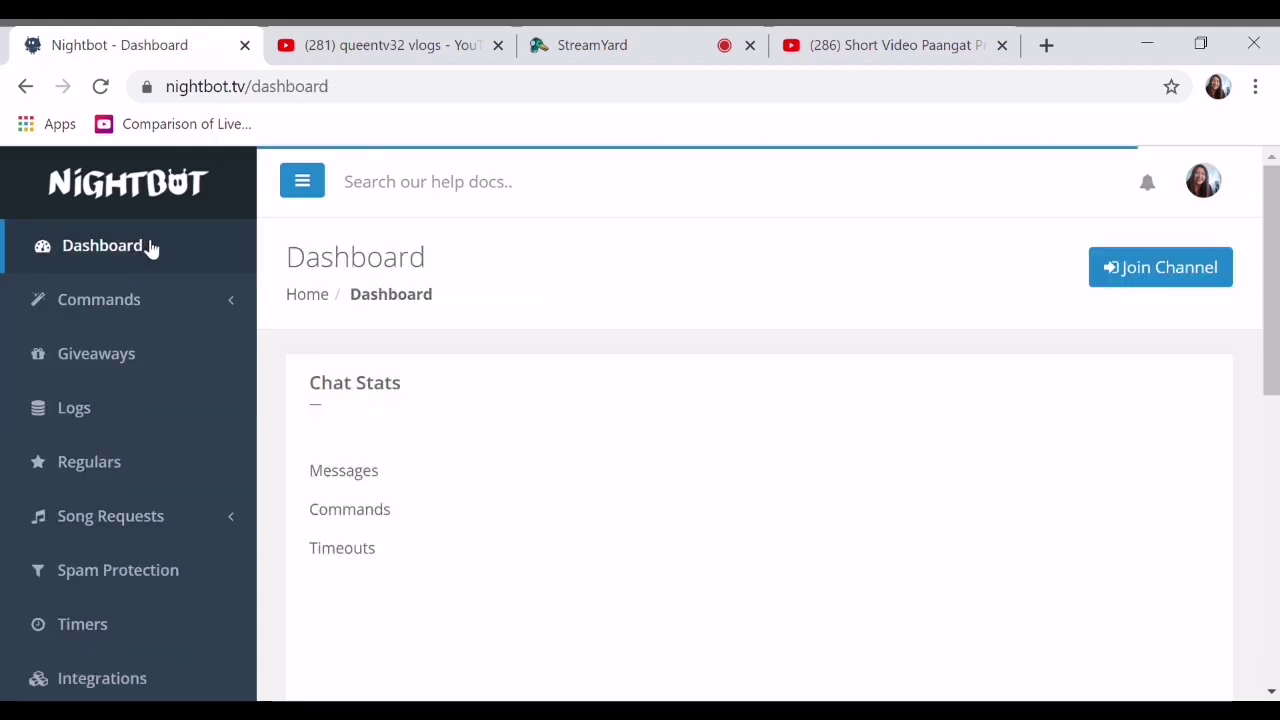
click(152, 306)
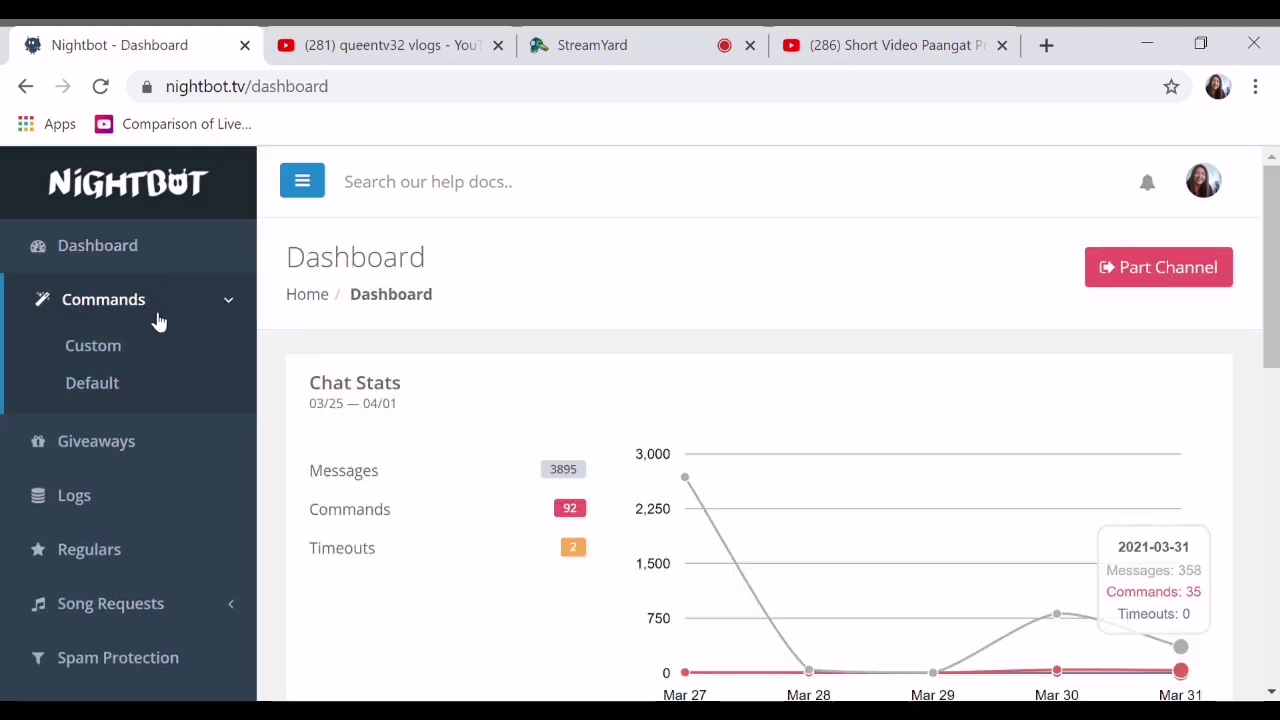
click(143, 360)
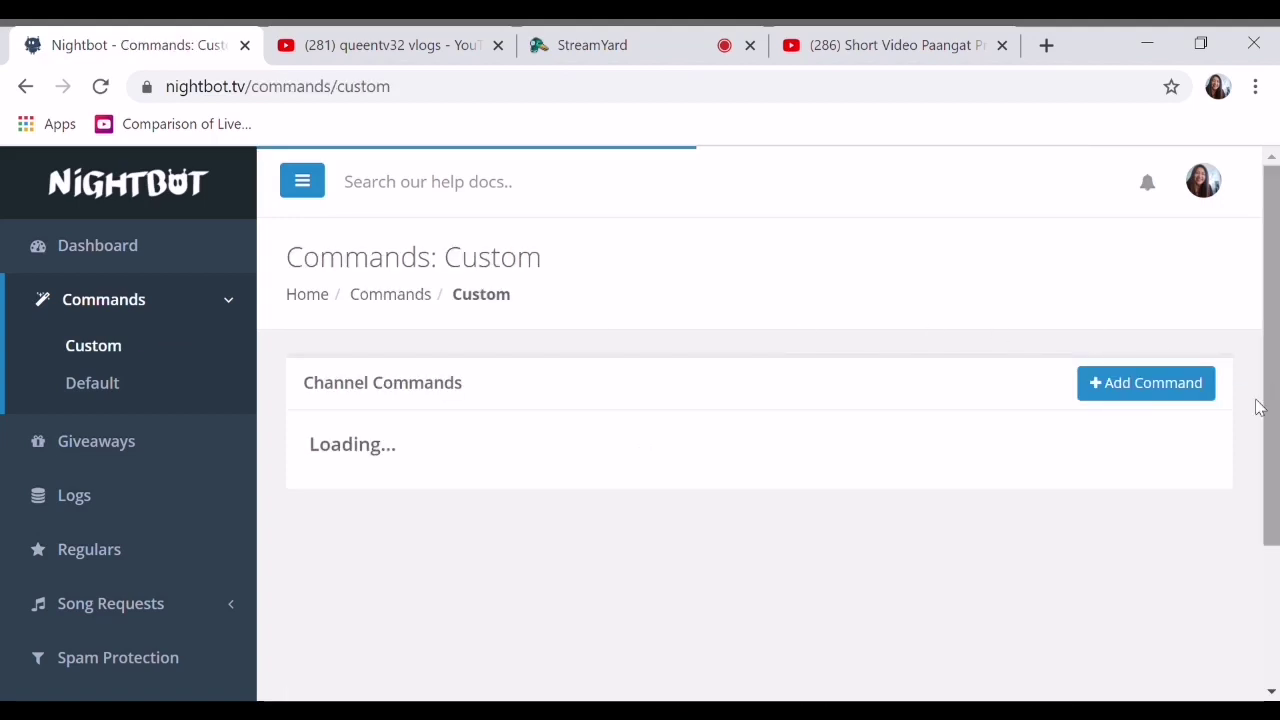
scroll(1069, 430, down, 1)
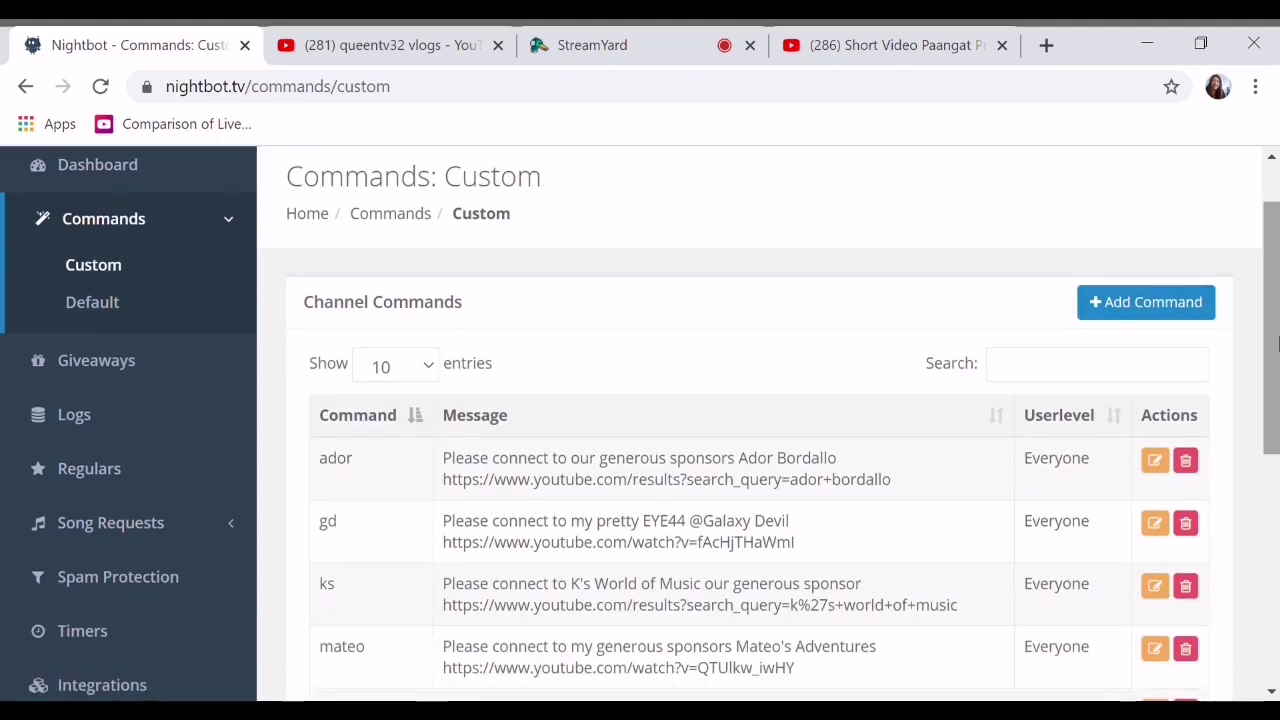
drag(1276, 350, 1273, 311)
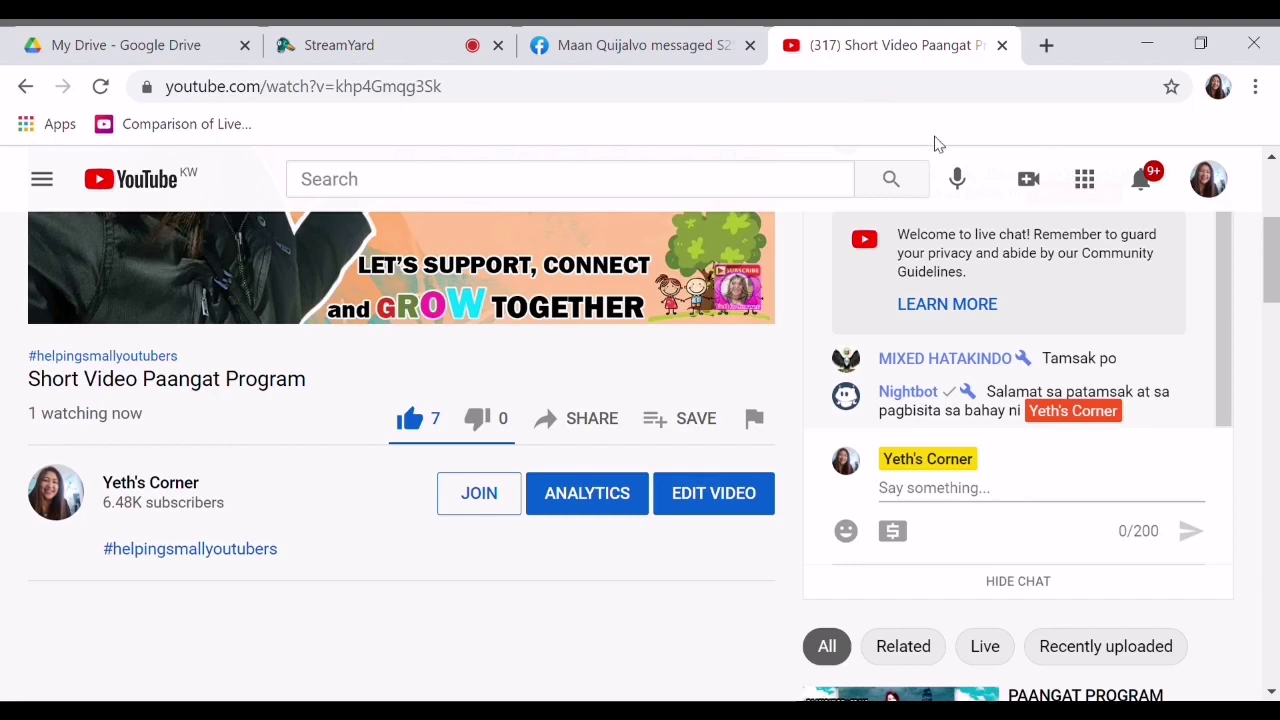
- Post 'Queen' in the live chat so Nightbot replies with the Queentv32 Vlogs link
click(926, 500)
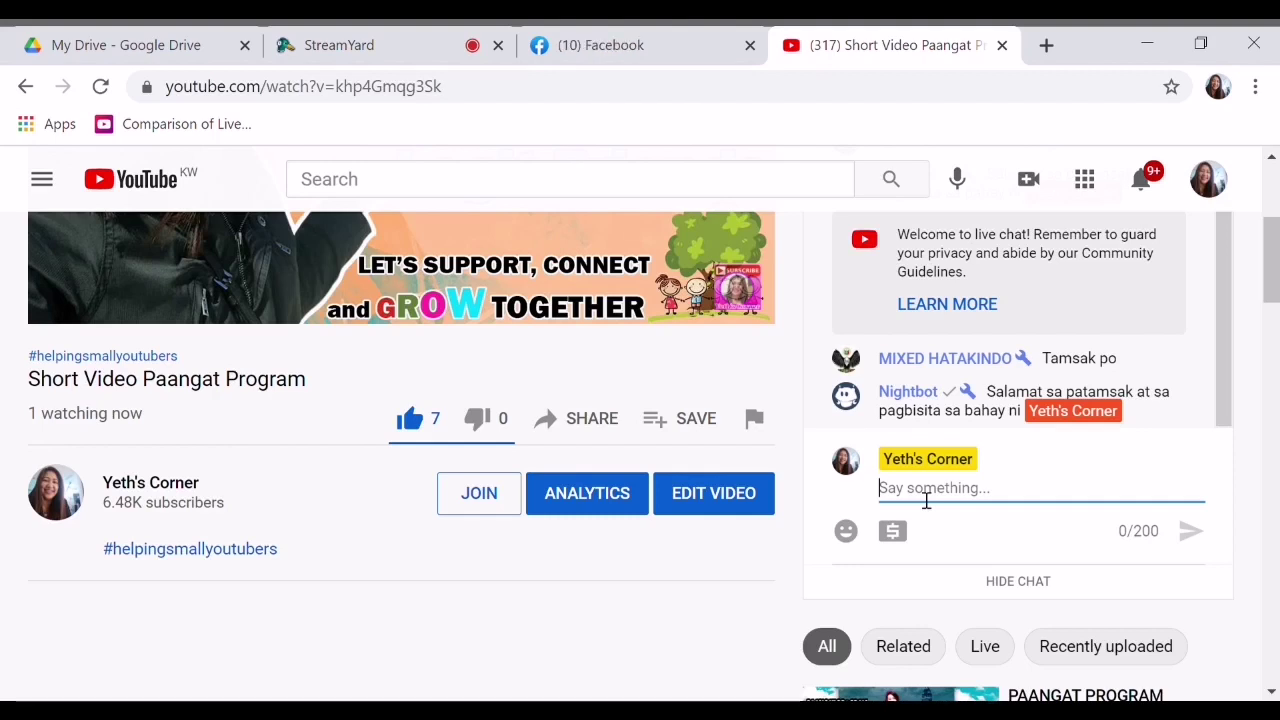
text(Queen)
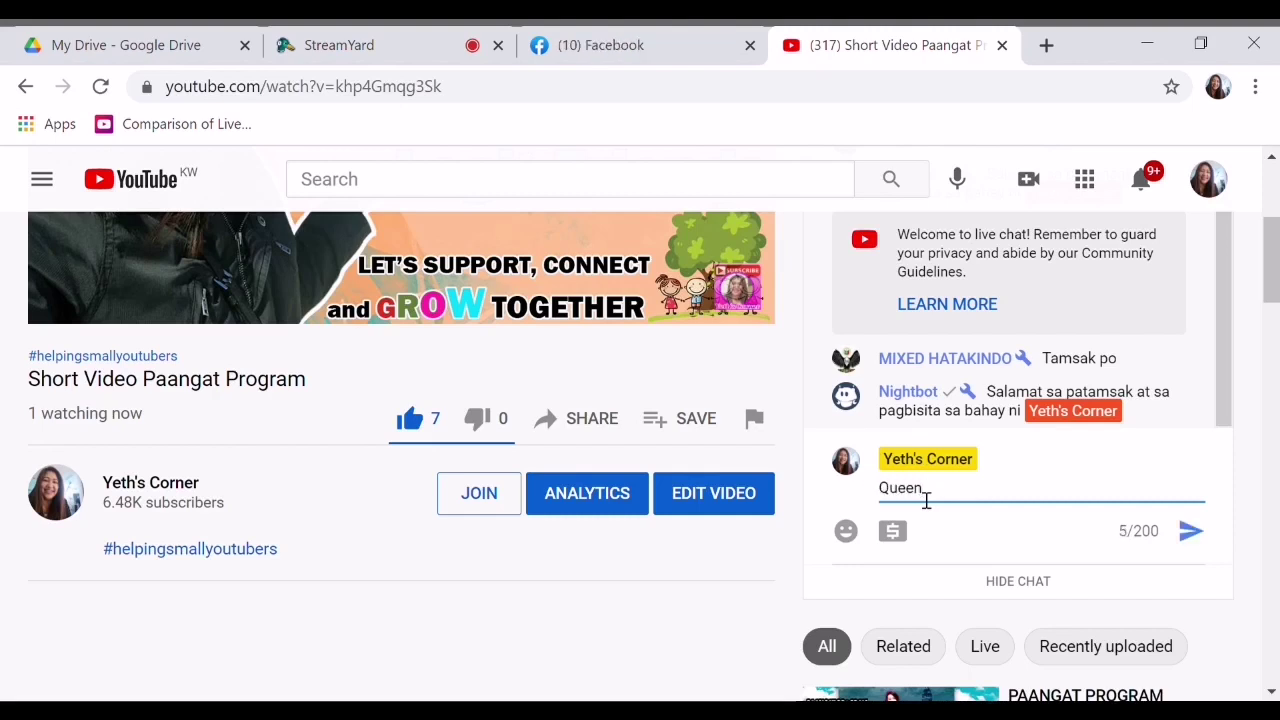
key(Return)
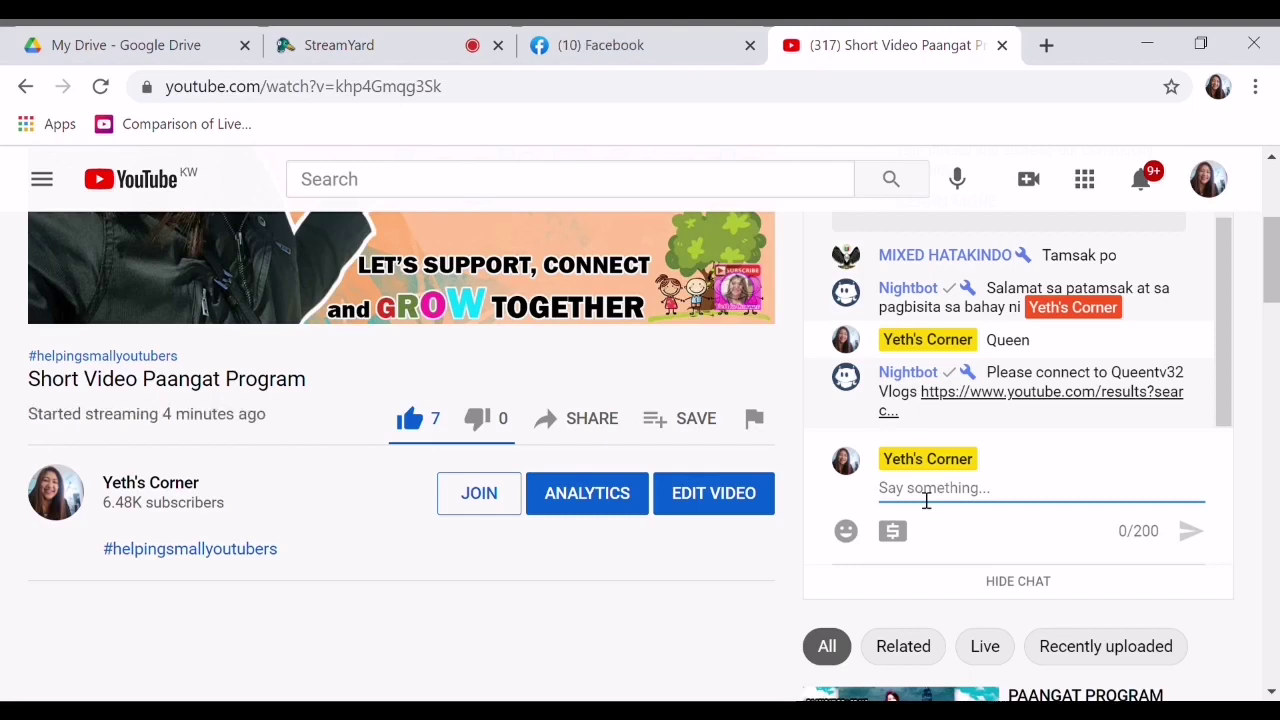
click(1226, 175)
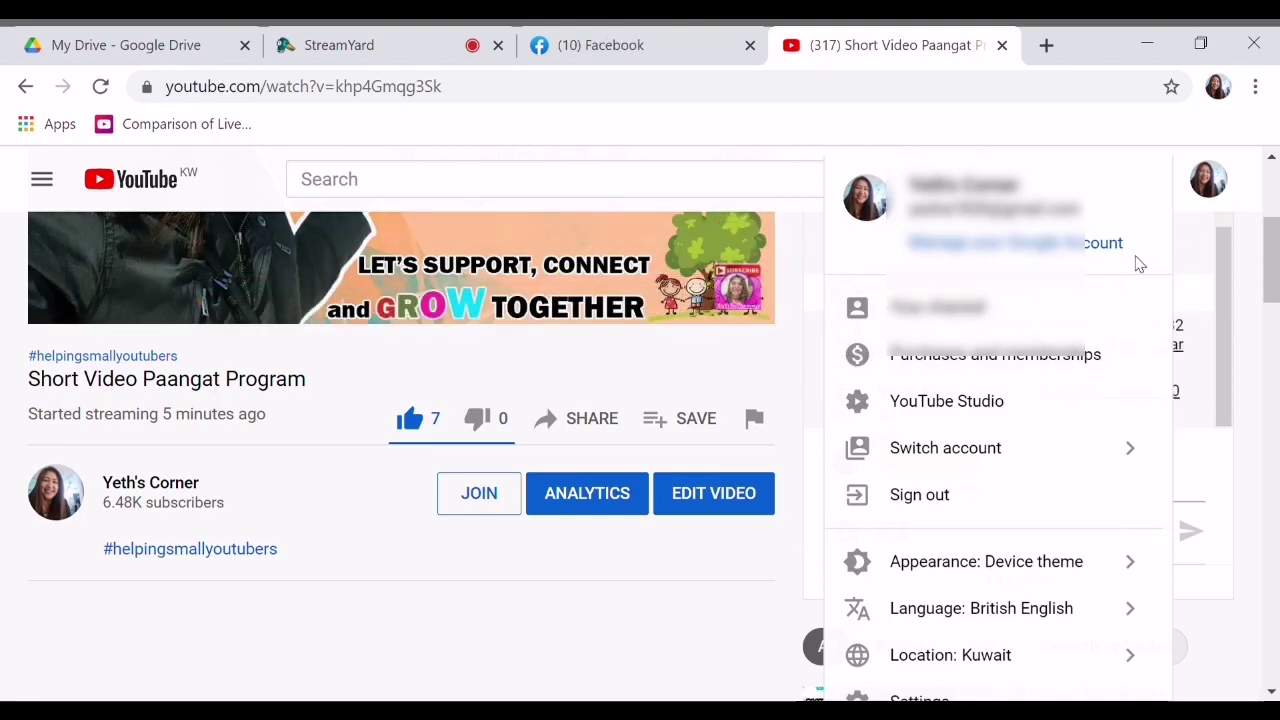
click(940, 307)
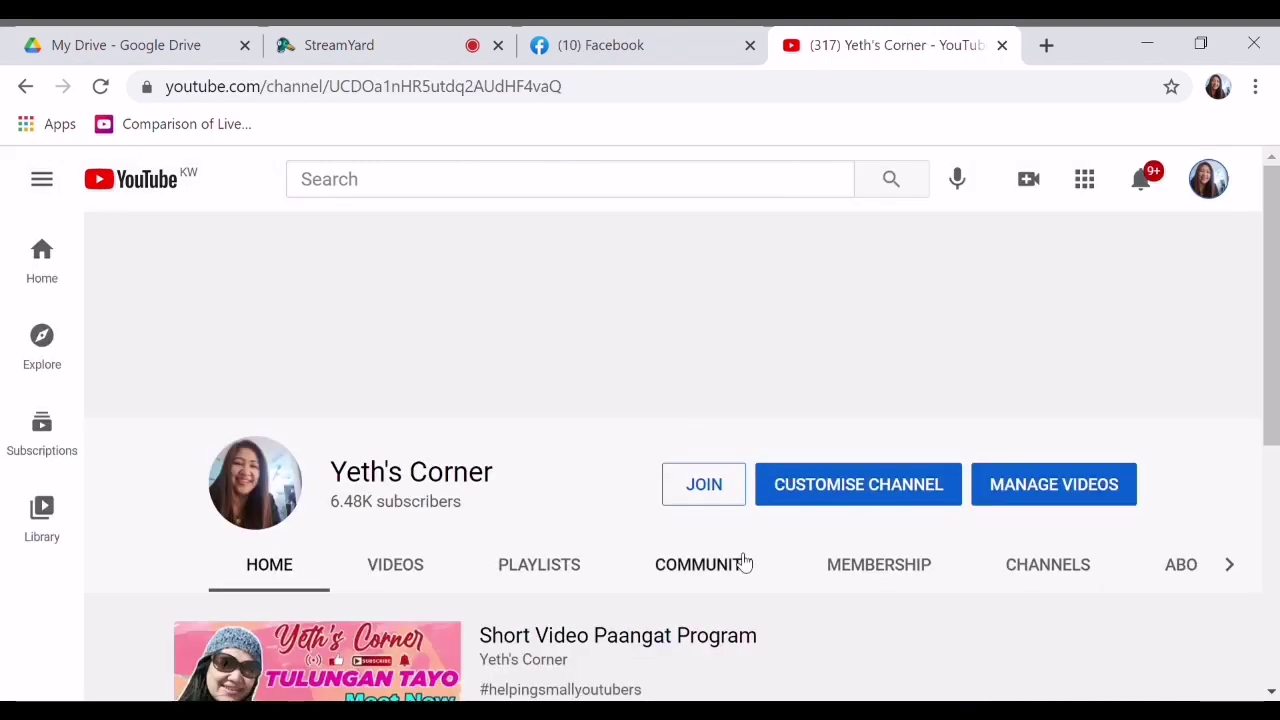
scroll(1272, 362, down, 1)
scroll(1272, 362, down, 1)
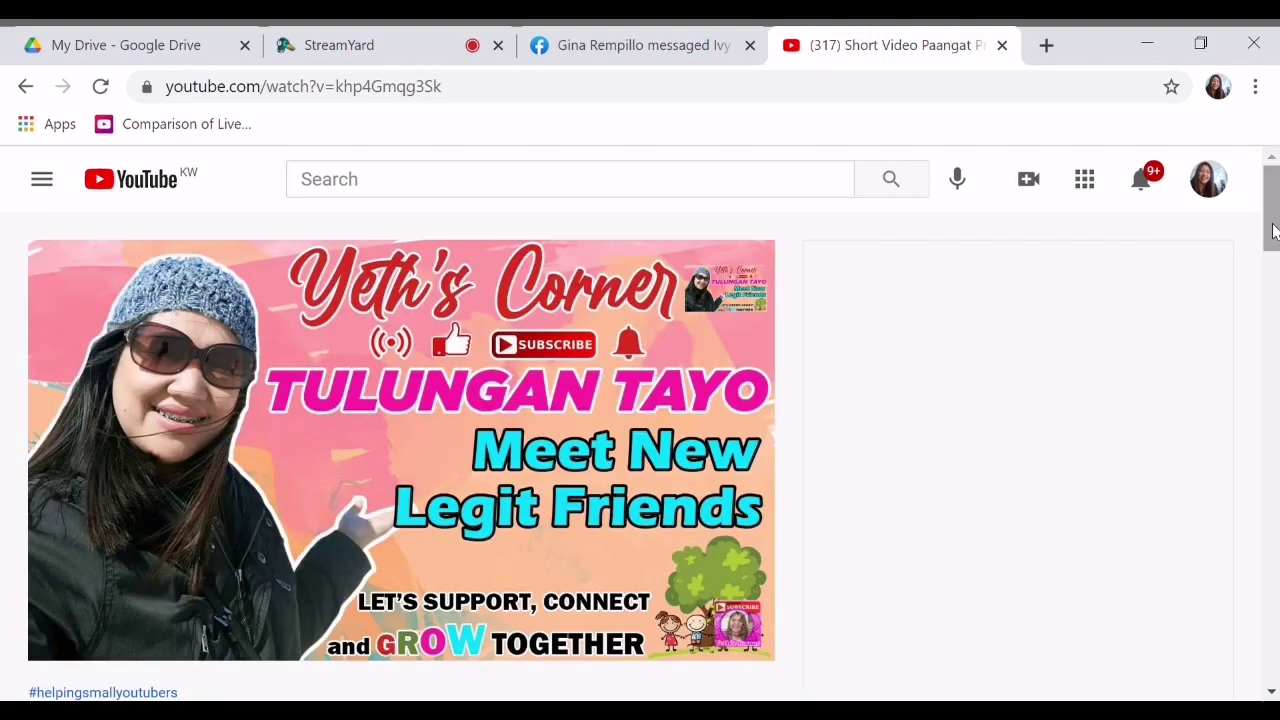
scroll(1274, 265, down, 3)
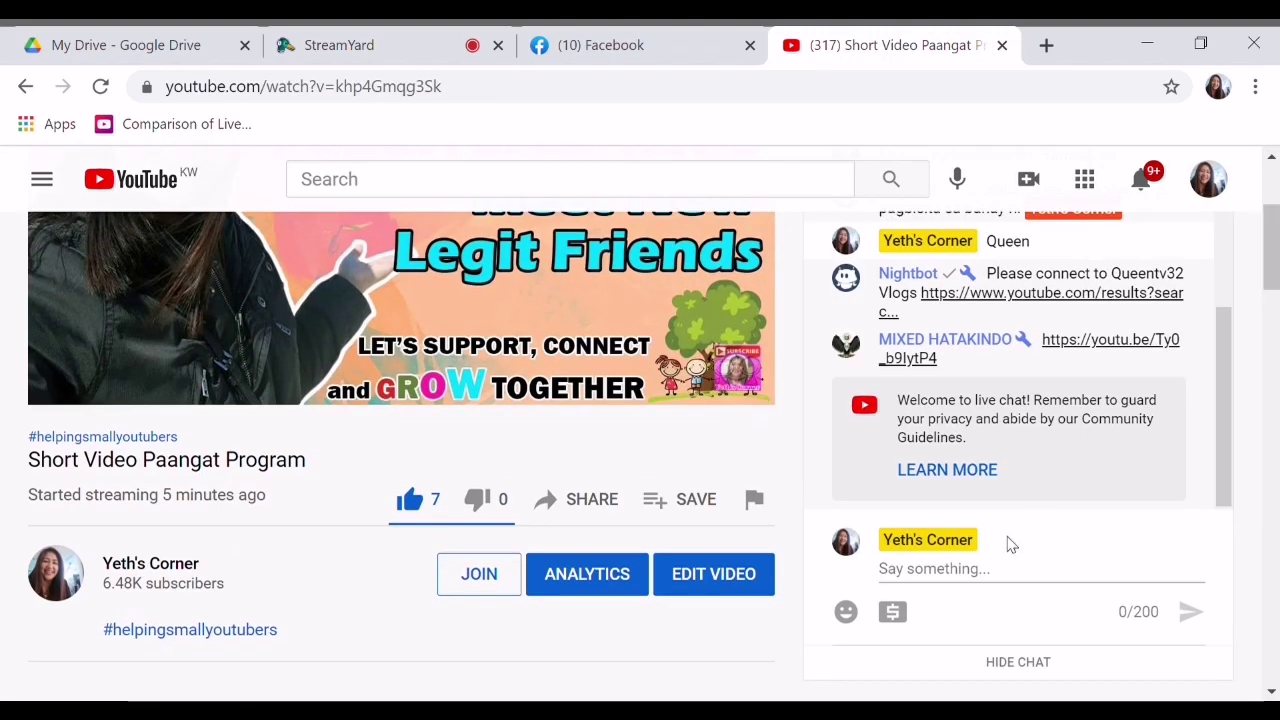